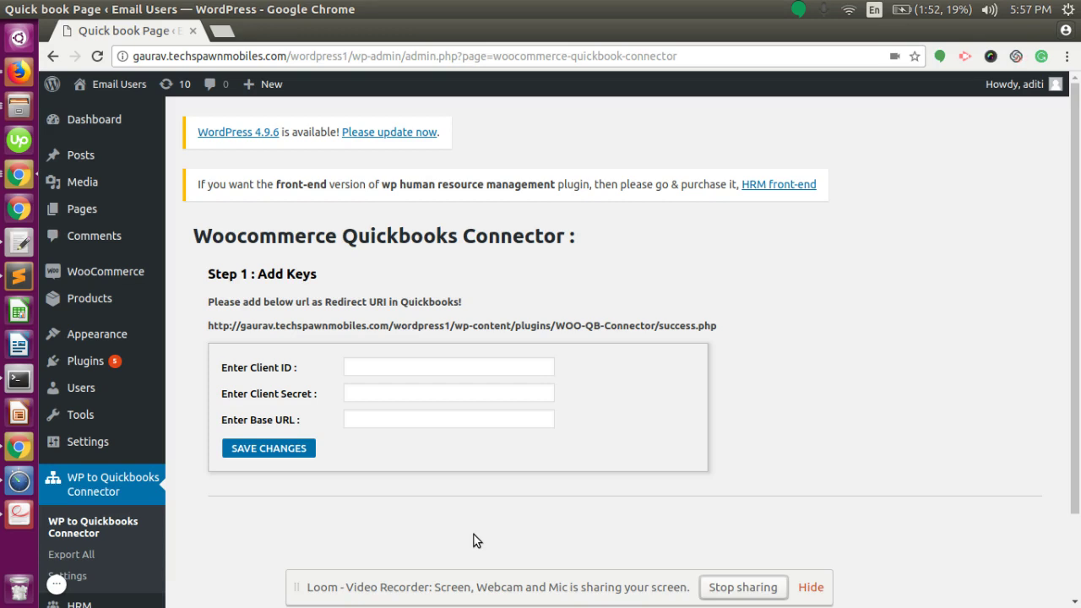
Open the Woocommerce Quickbooks Connector settings page and put the cursor in the Enter Client ID field
scroll(110, 511, down, 2)
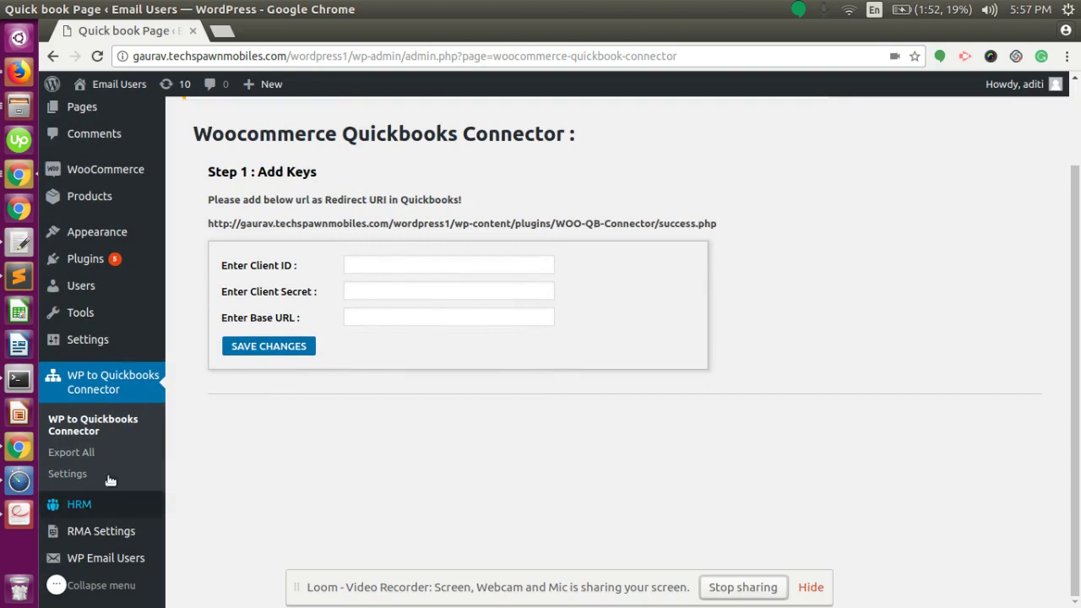
click(107, 430)
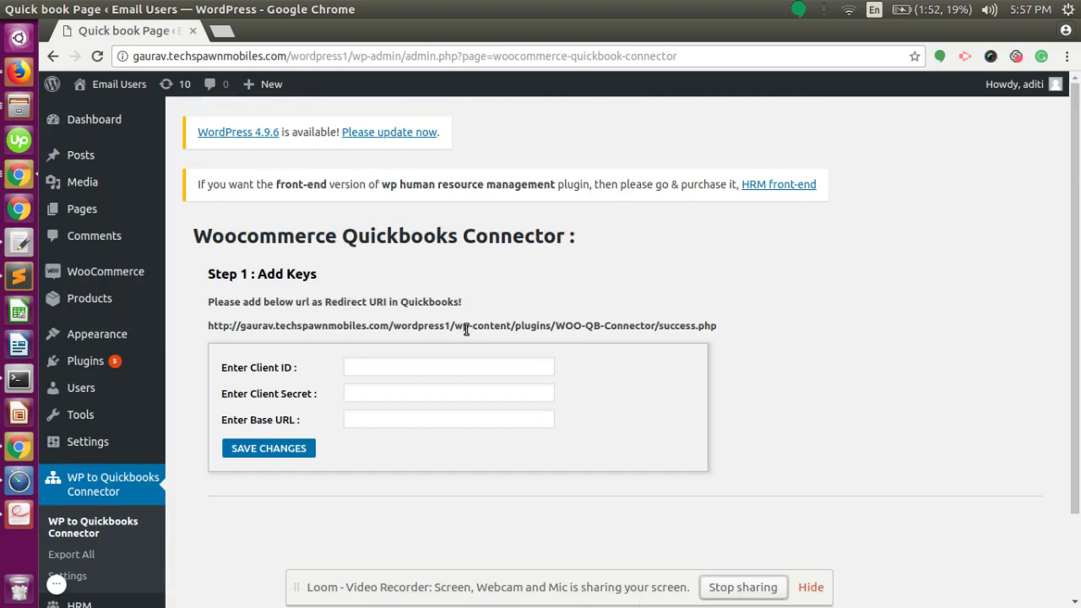
click(412, 369)
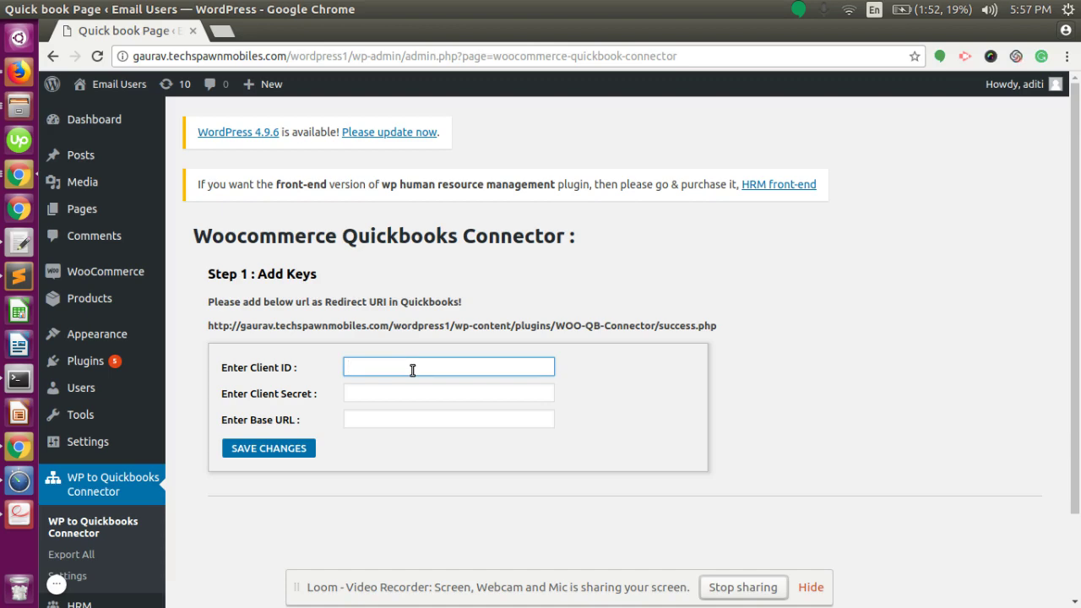
key(alt+Tab)
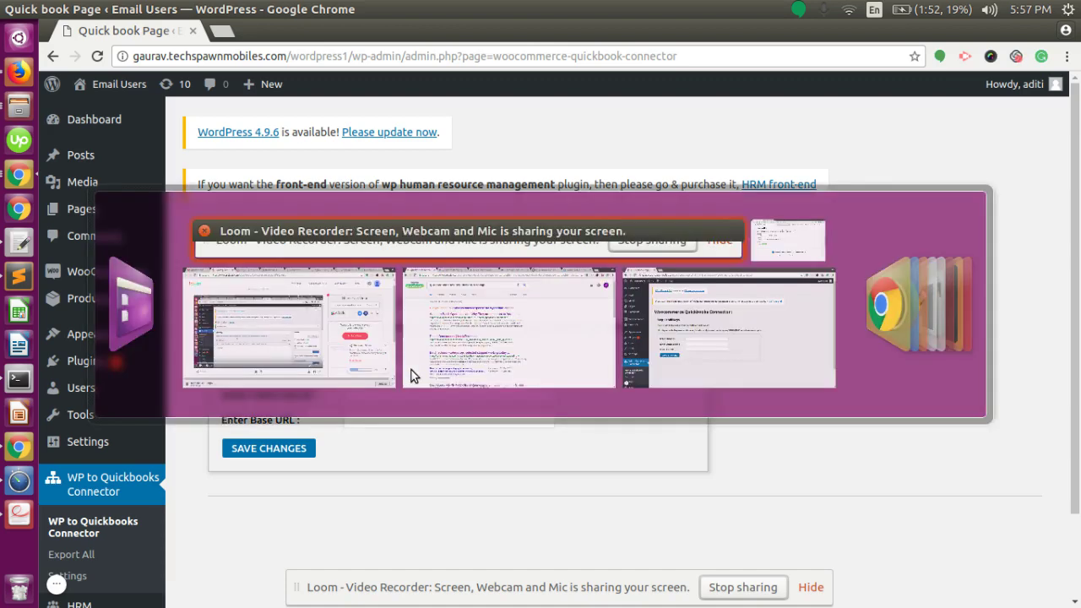
Copy the development Client ID from the Intuit Developer Development Keys section
key(alt+Tab)
key(alt+Tab)
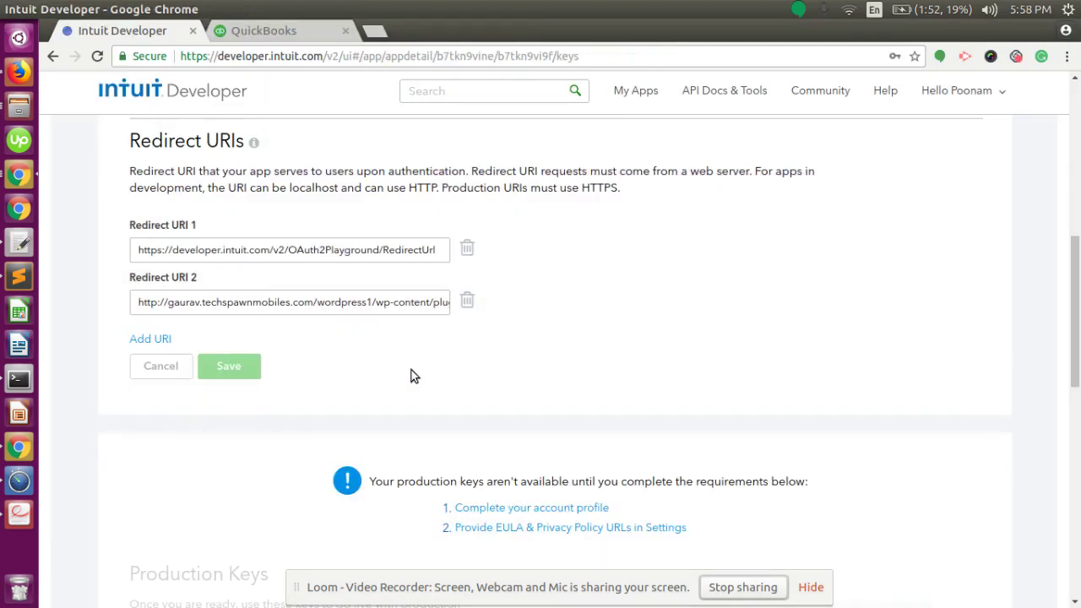
scroll(468, 342, up, 5)
scroll(408, 361, up, 3)
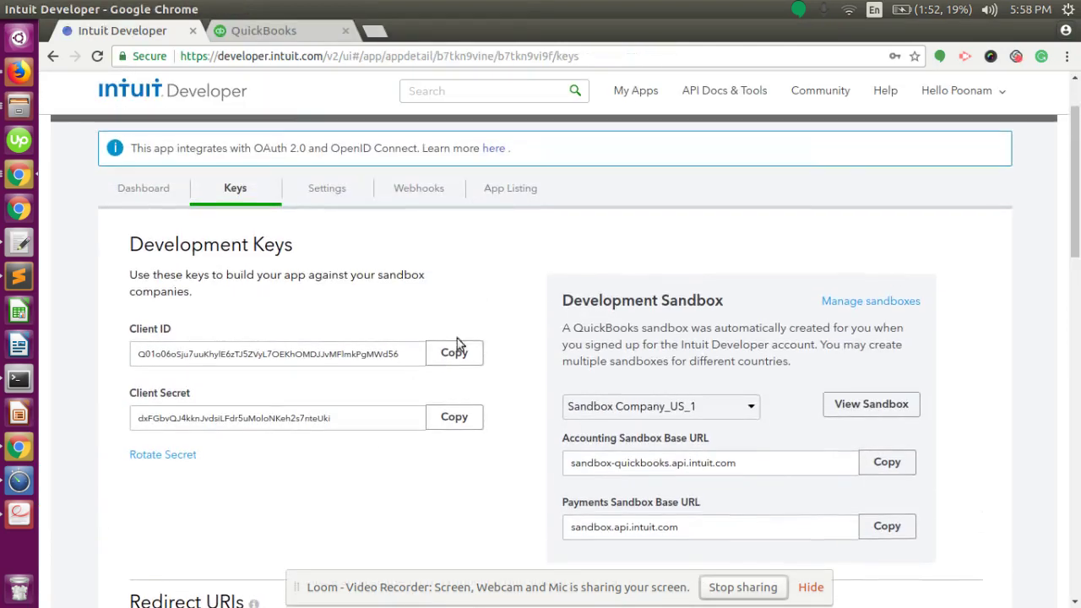
scroll(410, 320, up, 1)
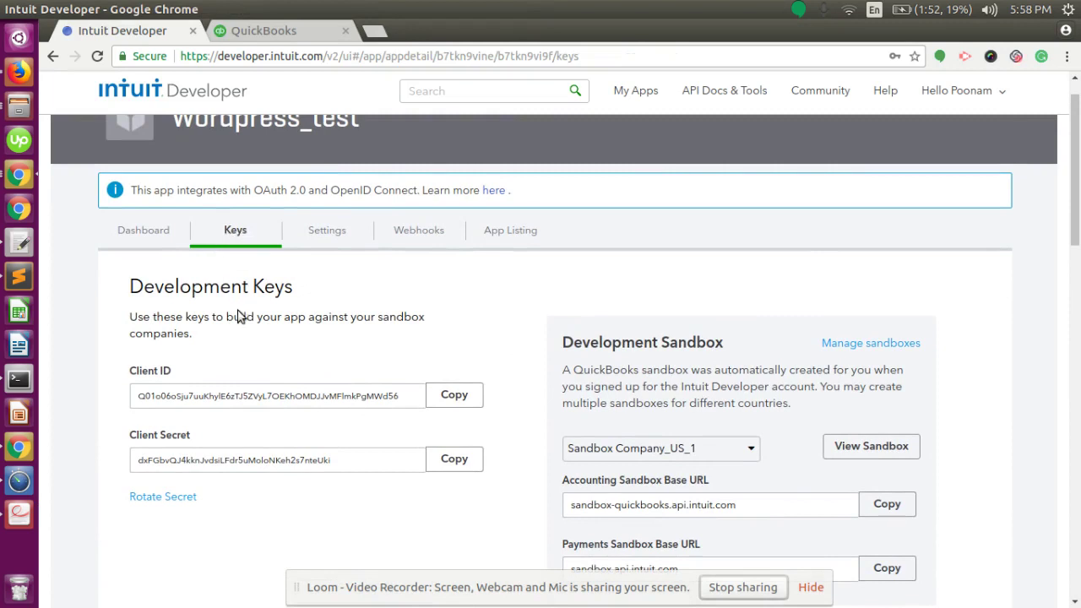
scroll(245, 363, down, 2)
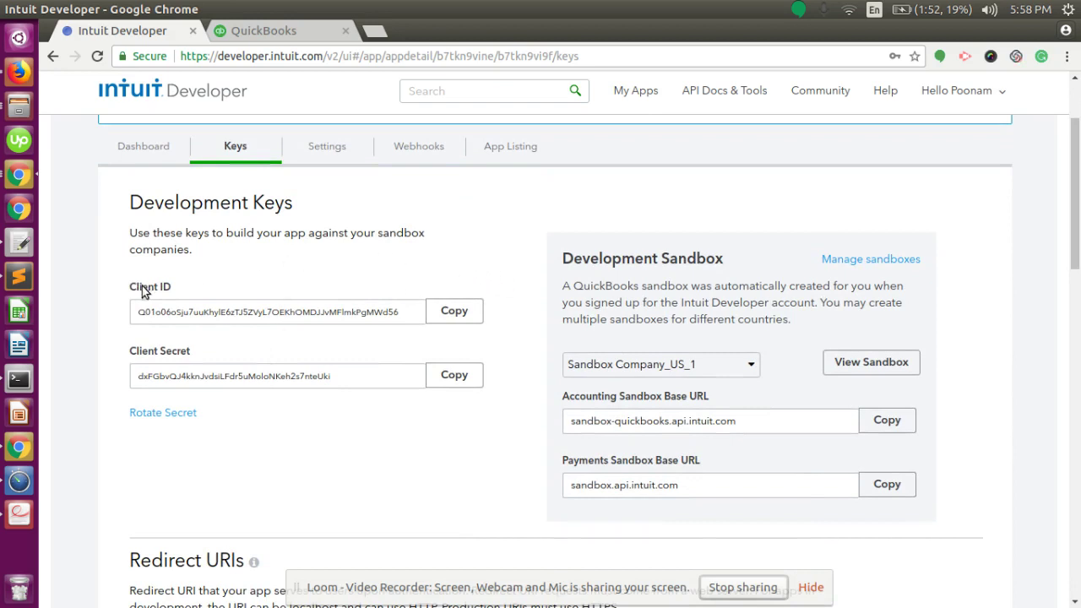
click(451, 312)
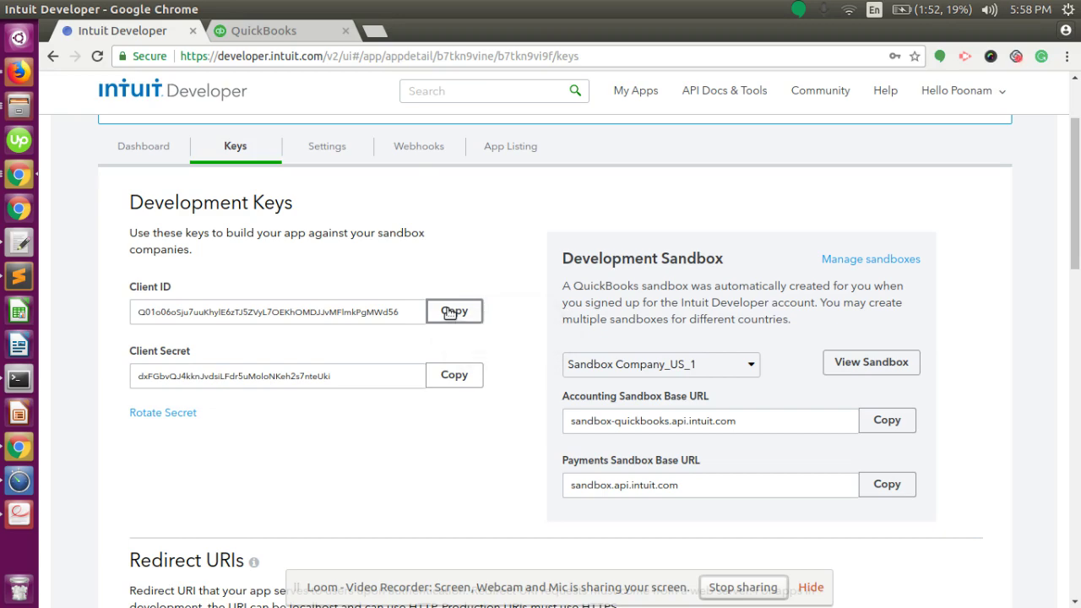
key(alt+Tab)
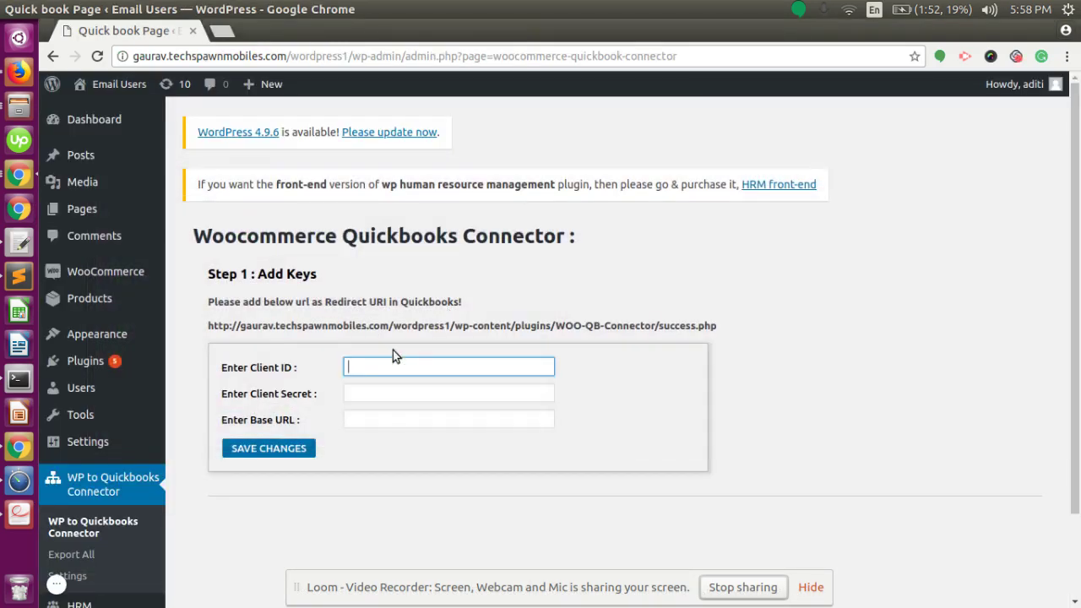
Paste the Client ID into Enter Client ID and copy the development Client Secret
key(ctrl+v)
key(alt+Tab)
key(alt+Tab)
click(445, 379)
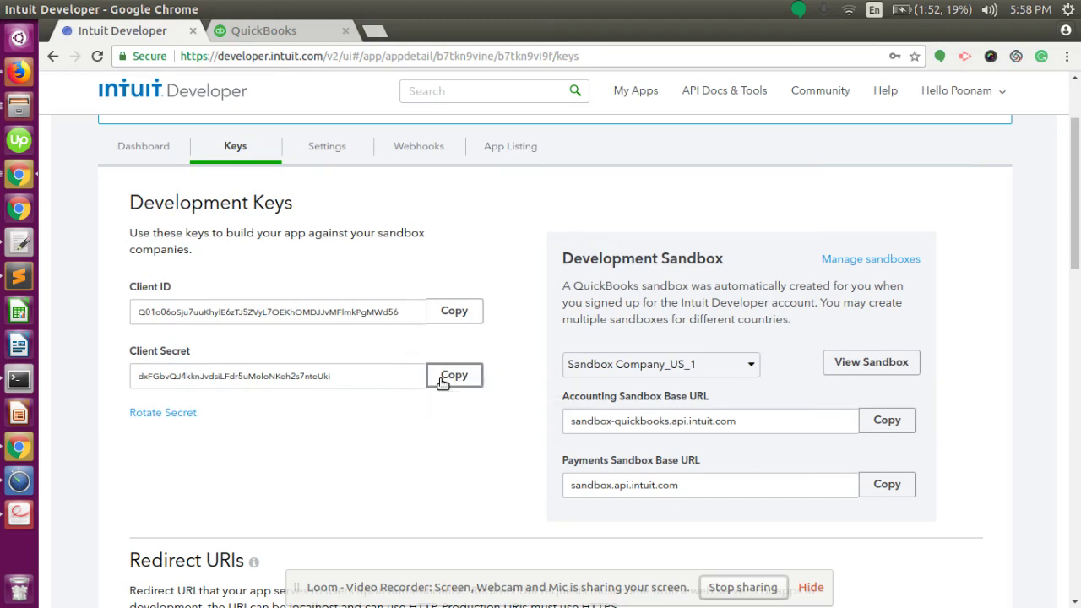
Paste the Client Secret into the connector's Enter Client Secret field
key(alt+Tab)
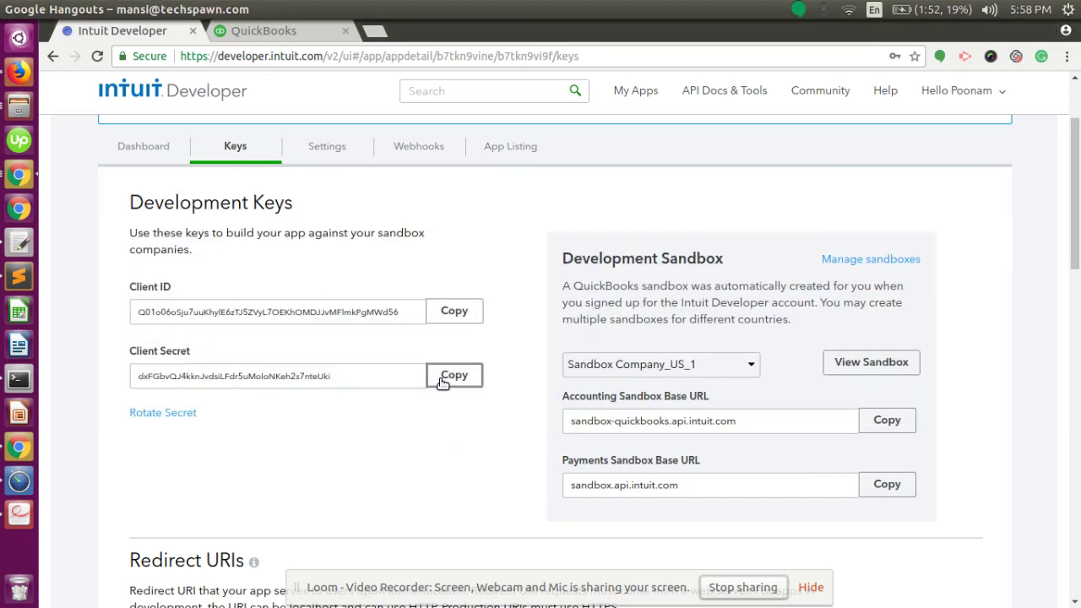
key(alt+Tab)
click(381, 393)
key(ctrl+v)
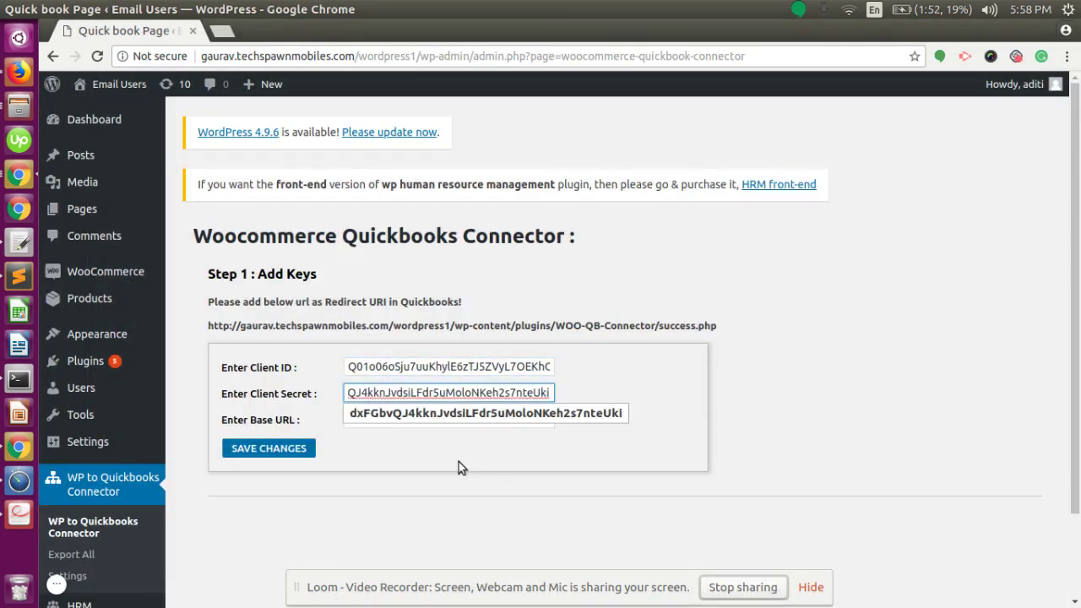
key(alt+Tab)
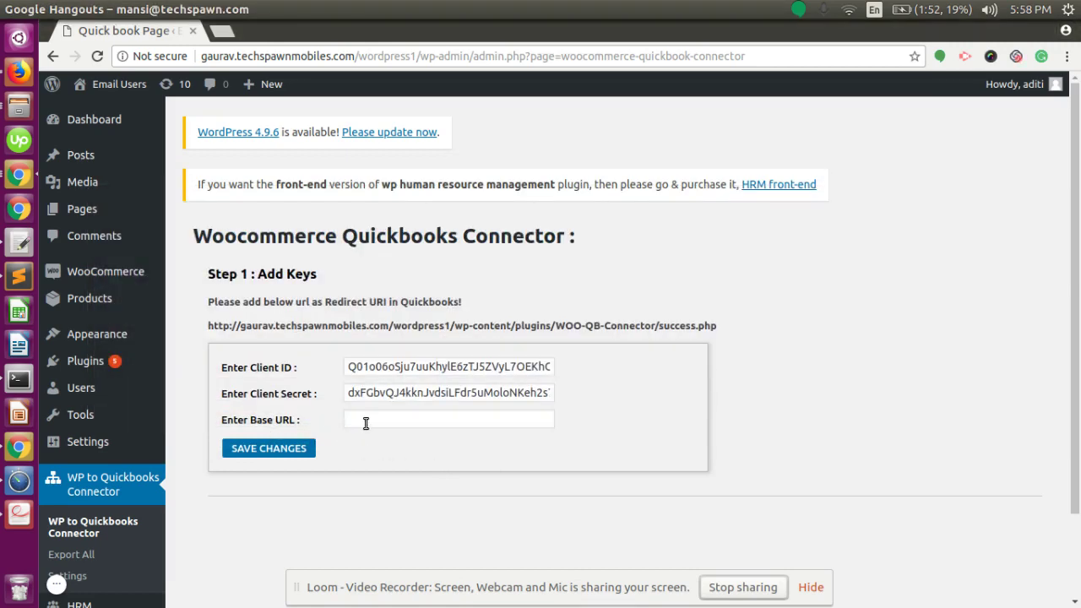
key(alt+Tab)
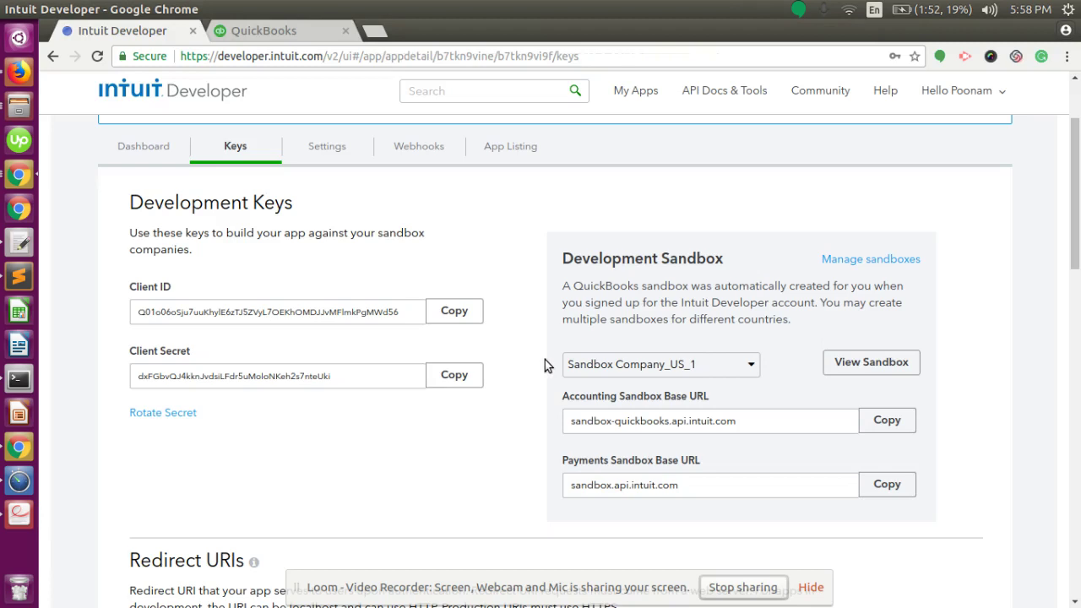
Set the Base URL to sandbox-quickbooks.api.intuit.com and save the Step 1 keys
scroll(667, 401, down, 2)
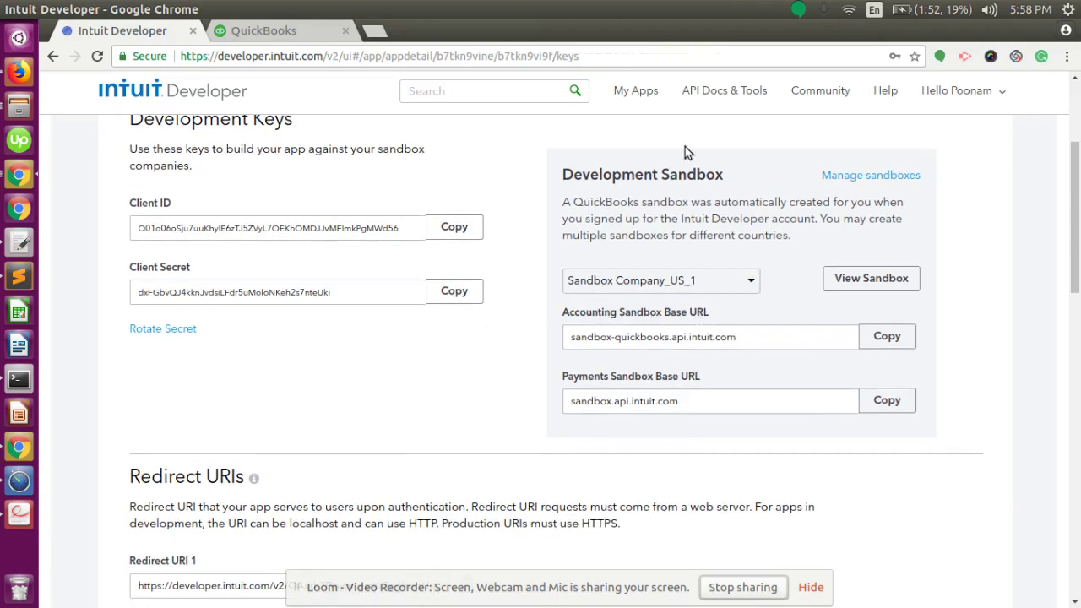
click(902, 343)
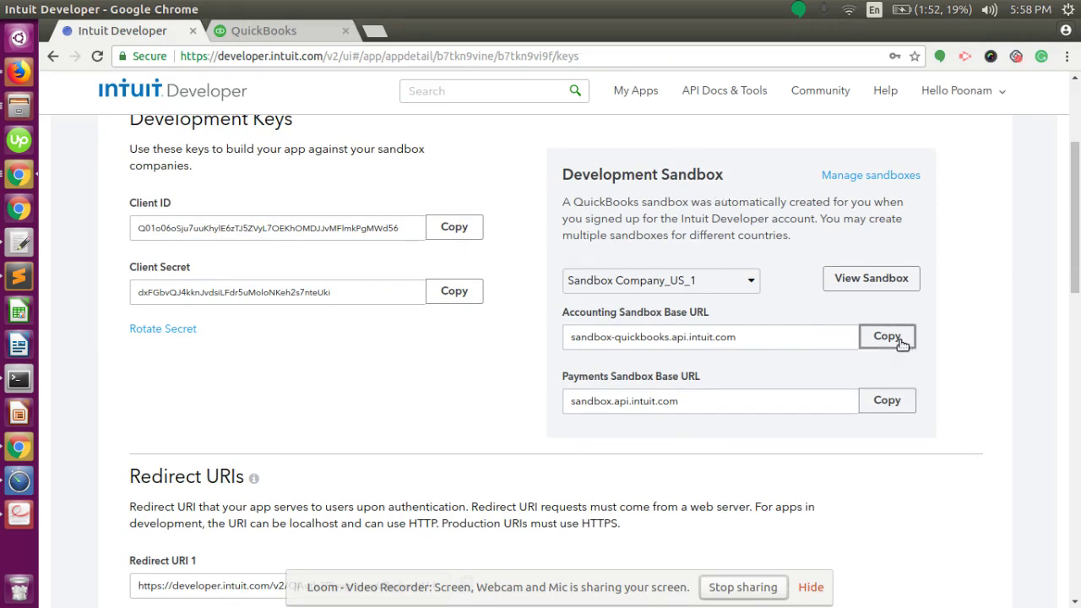
key(alt+Tab)
click(407, 426)
text(s)
click(411, 437)
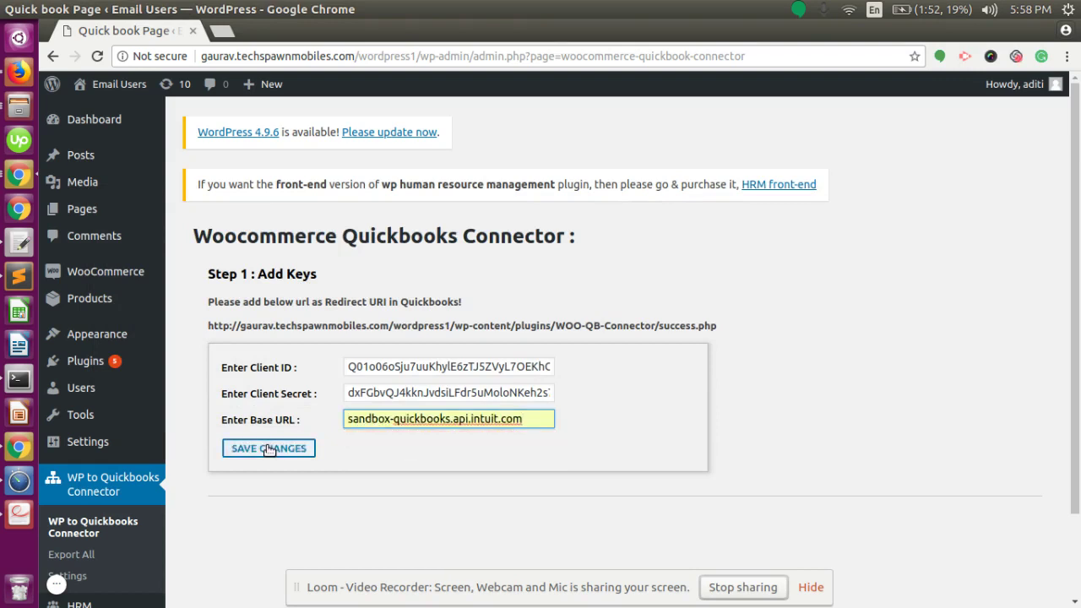
click(267, 449)
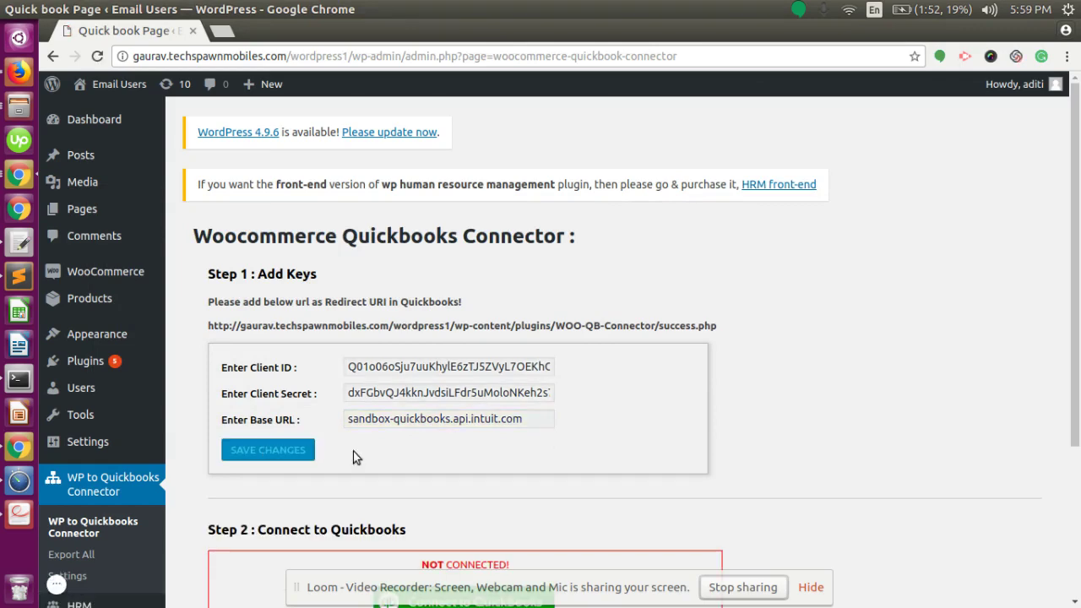
Scroll down to the Step 2 Connect to Quickbooks box marked NOT CONNECTED
scroll(354, 453, down, 5)
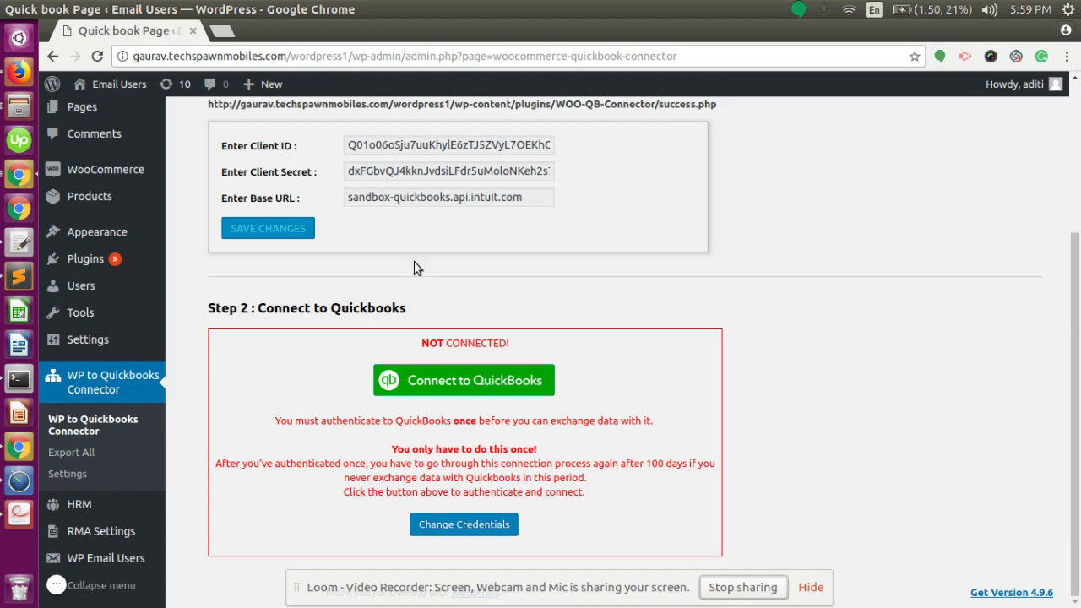
Launch Connect to QuickBooks to view the three sandbox companies, then return to WordPress
click(428, 385)
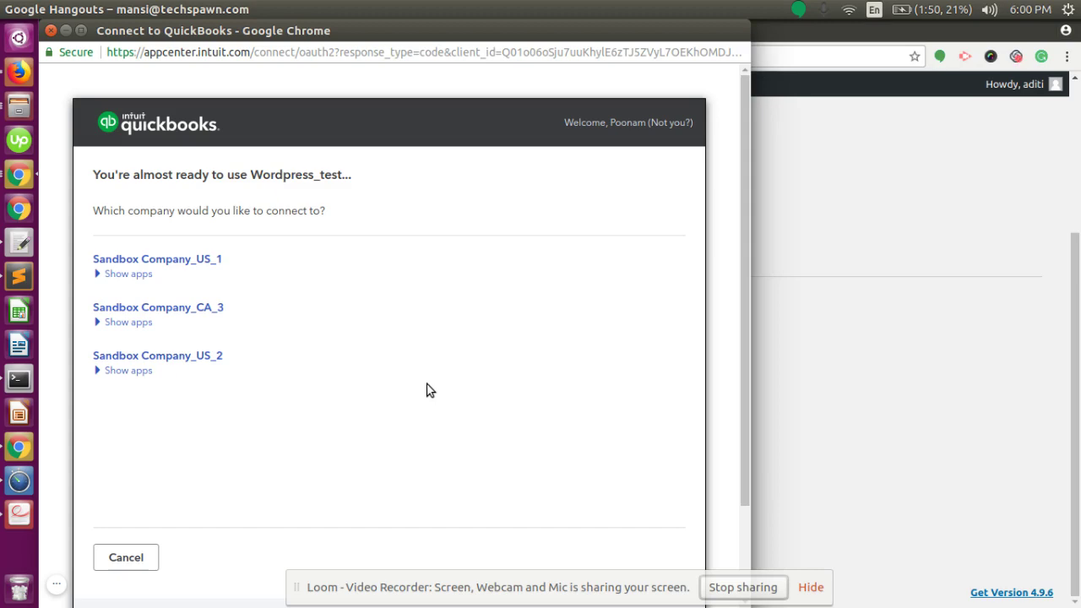
key(alt+Tab)
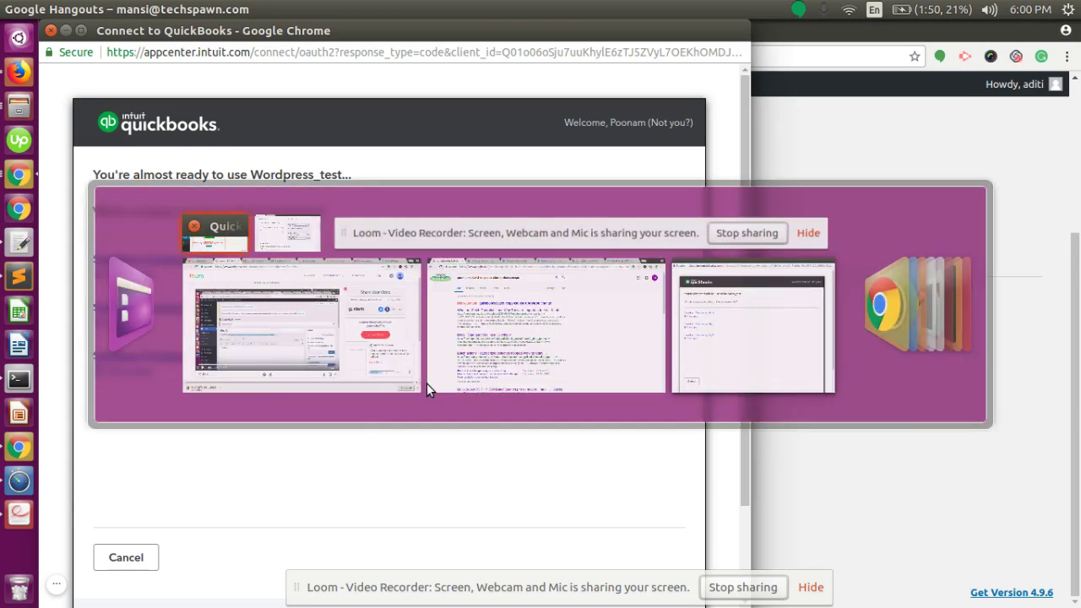
scroll(429, 381, up, 3)
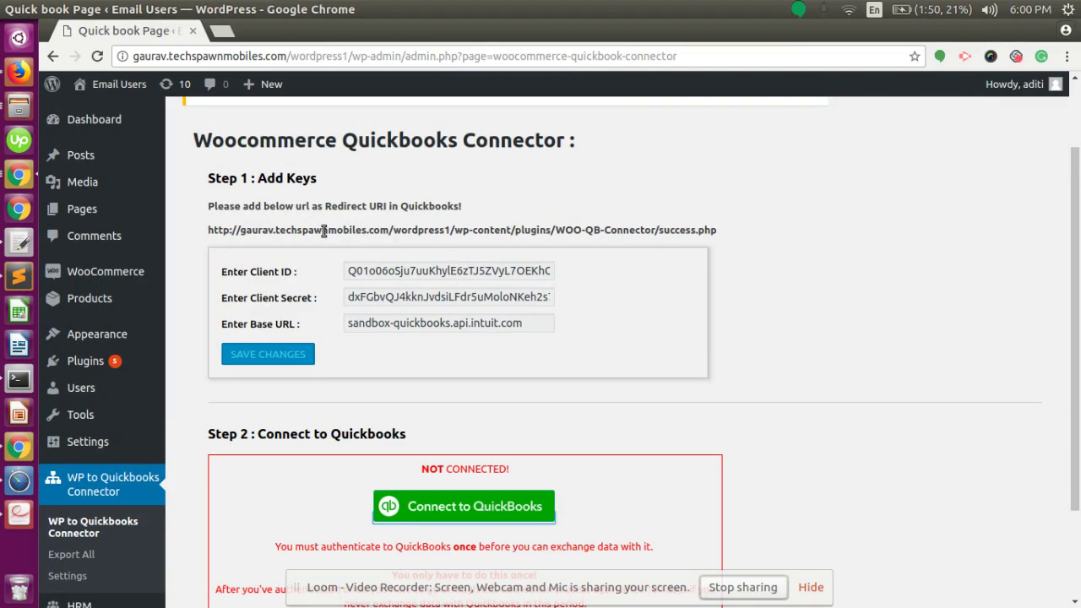
Check the app's Redirect URIs in Intuit Developer, then relaunch Connect to QuickBooks
key(alt+Tab)
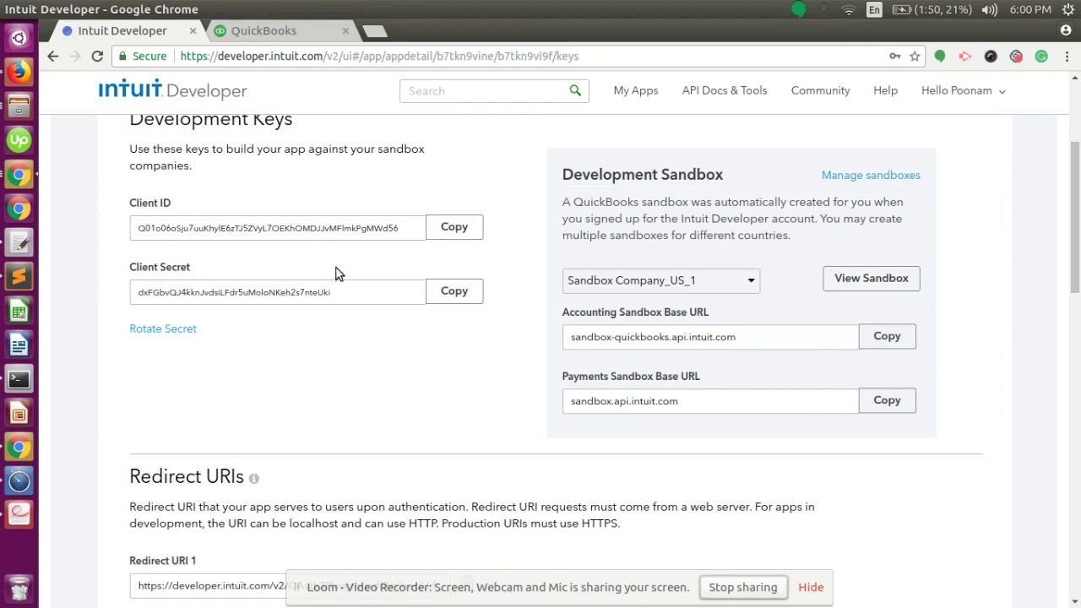
scroll(341, 339, down, 5)
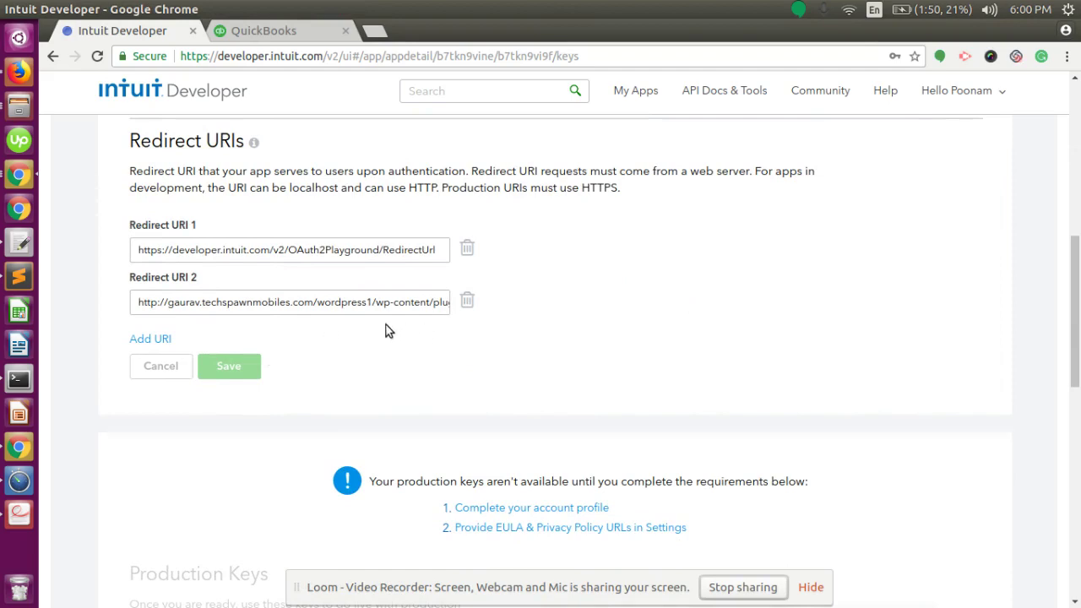
key(alt+Tab)
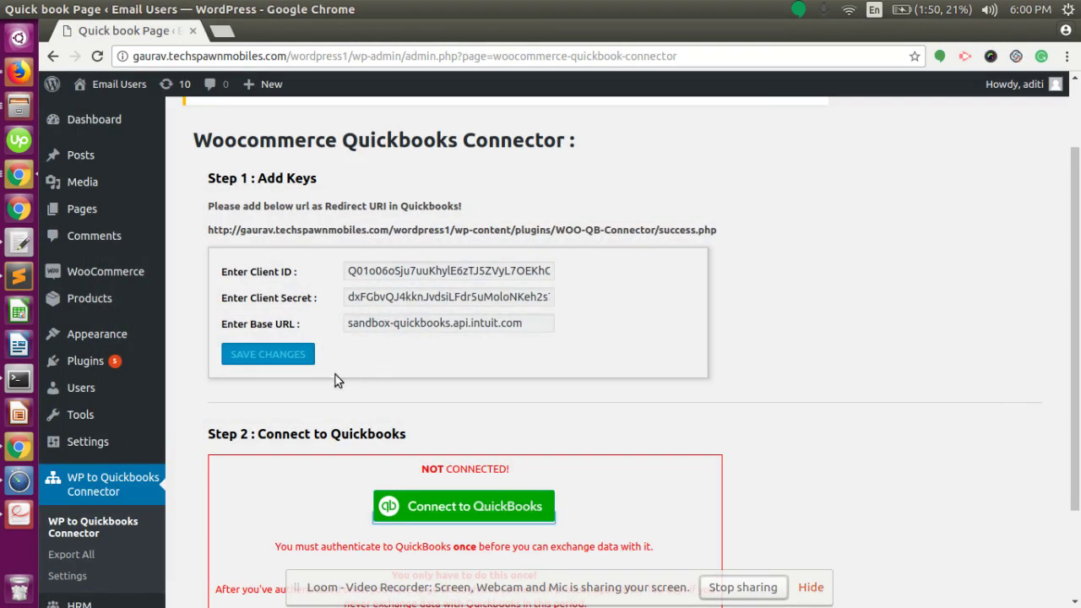
scroll(461, 392, down, 3)
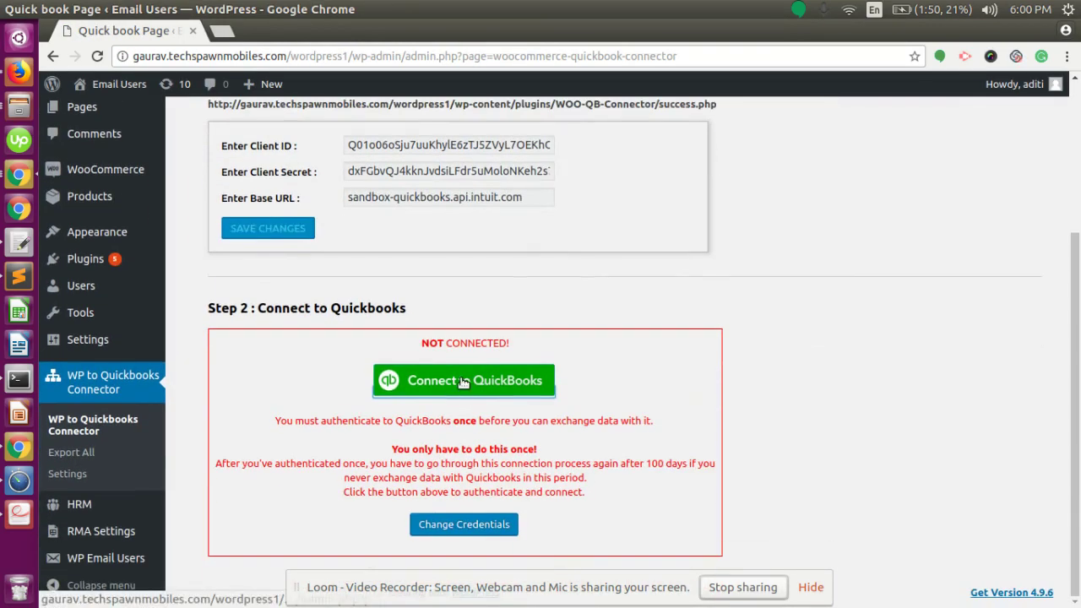
click(463, 382)
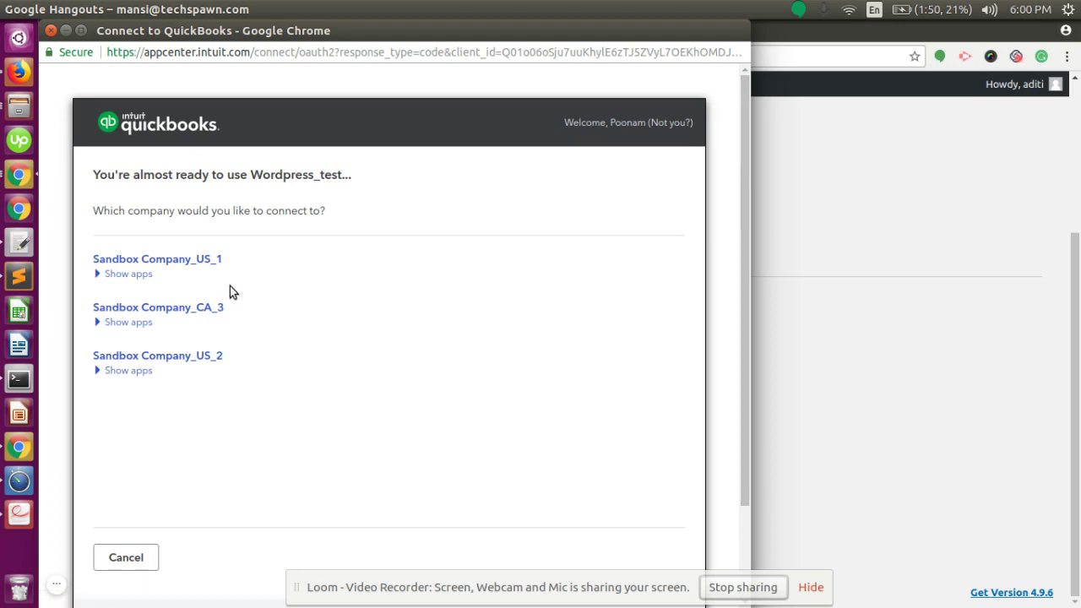
Select Sandbox Company_US_1 and authorize Wordpress_test to access its data
scroll(229, 287, down, 2)
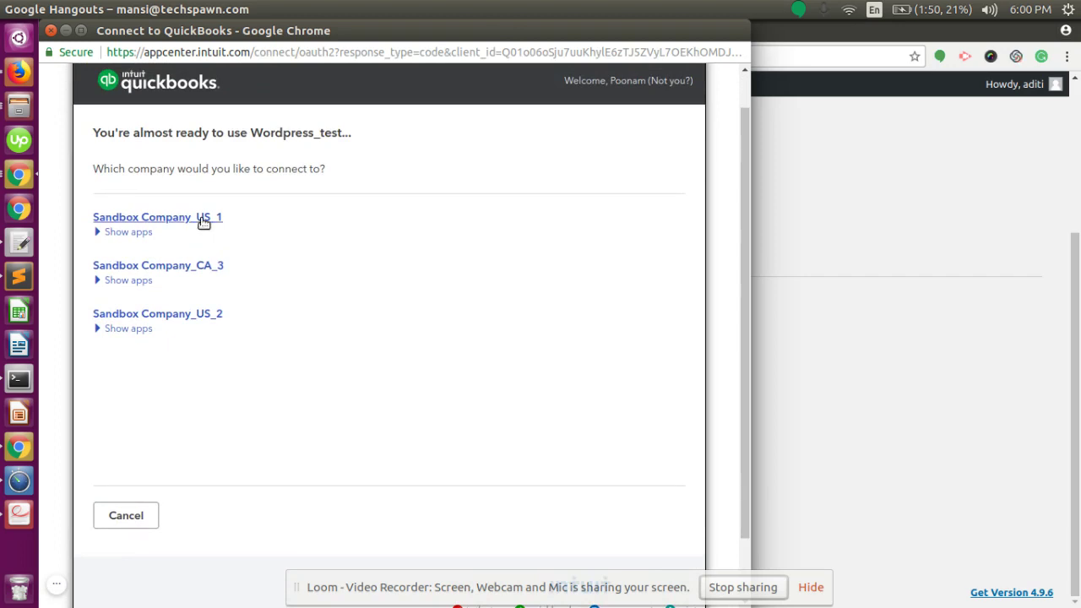
click(201, 218)
scroll(532, 330, down, 2)
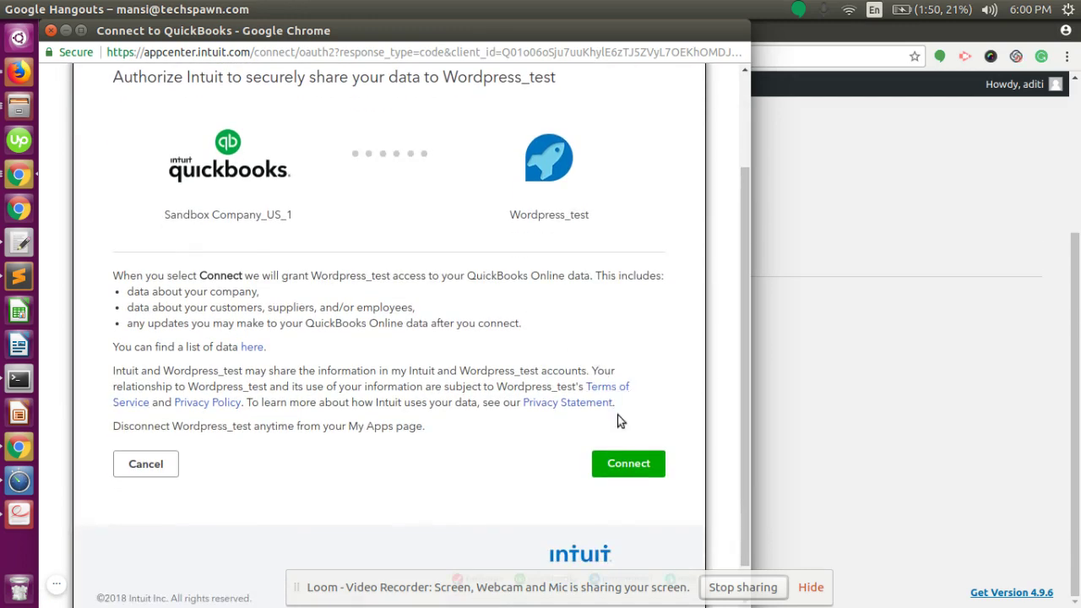
click(635, 464)
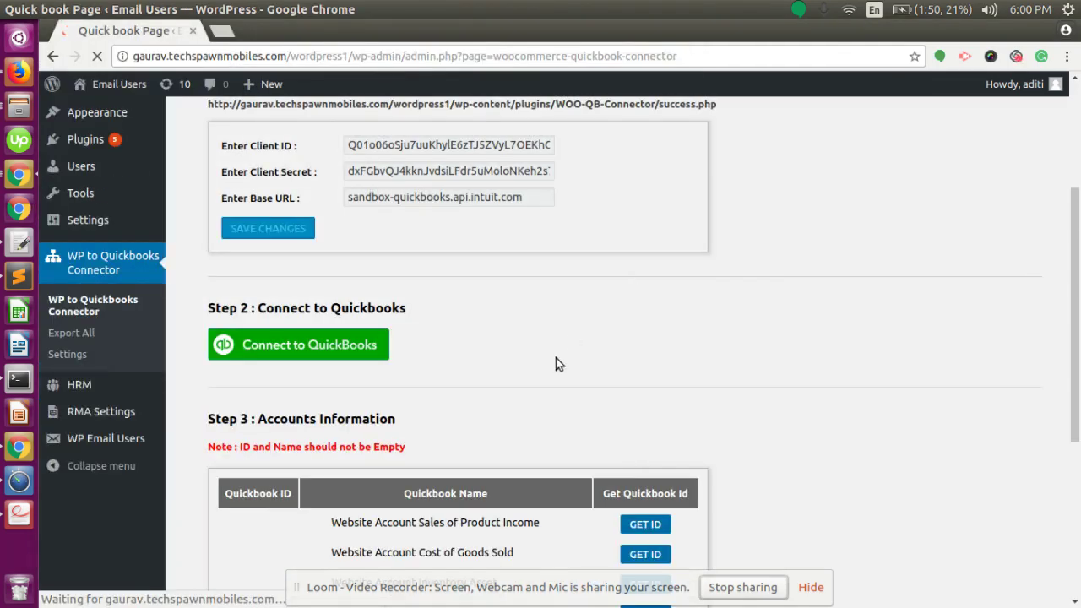
Run GET ID in Step 3 to fill account IDs 1583–1587 and 264–266
scroll(556, 363, down, 2)
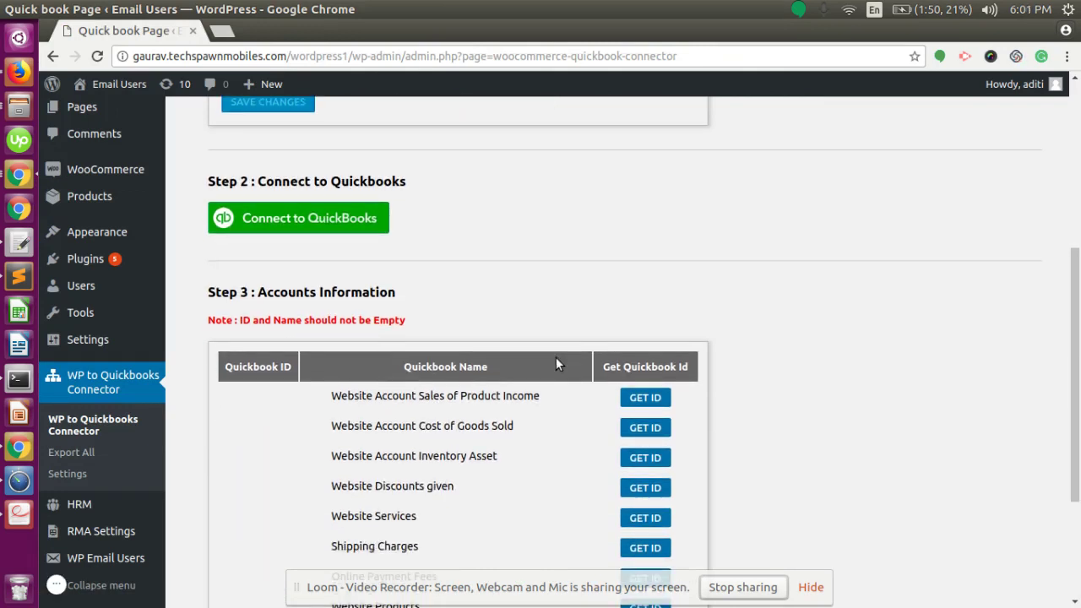
scroll(556, 358, down, 2)
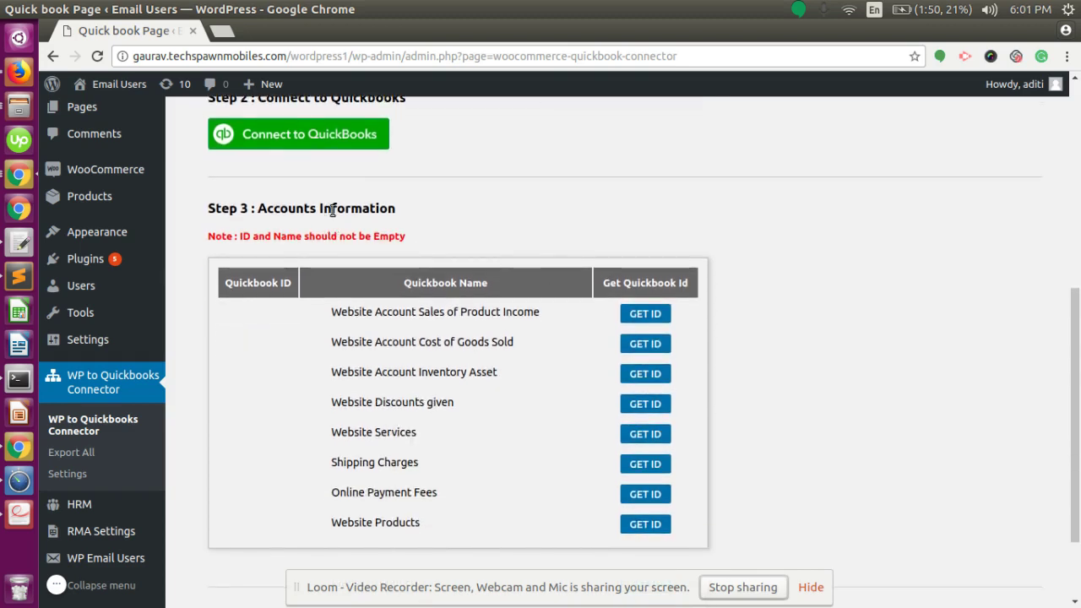
scroll(422, 235, down, 1)
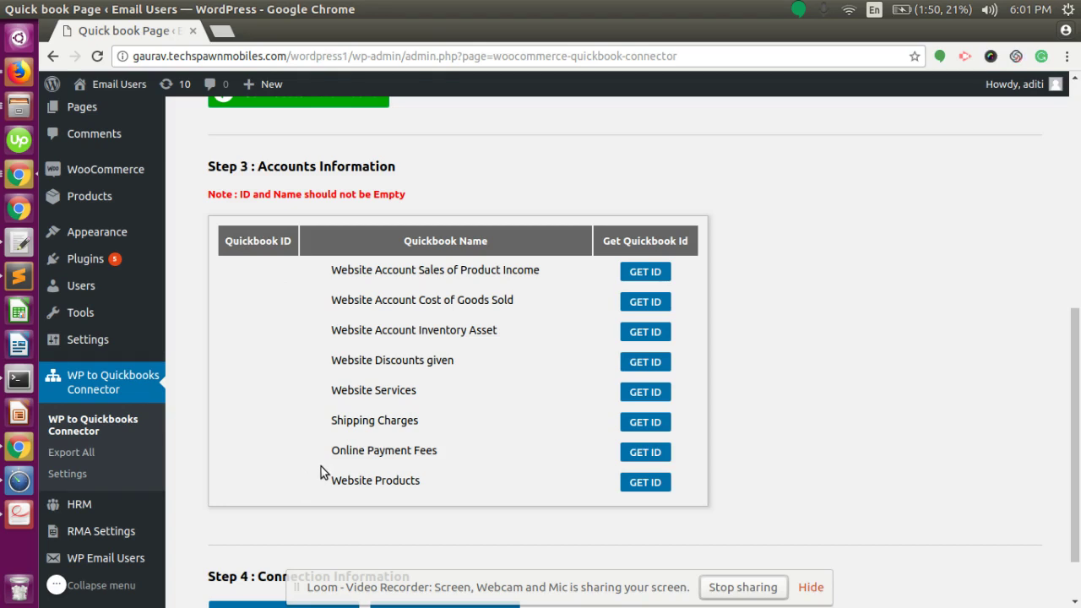
click(645, 270)
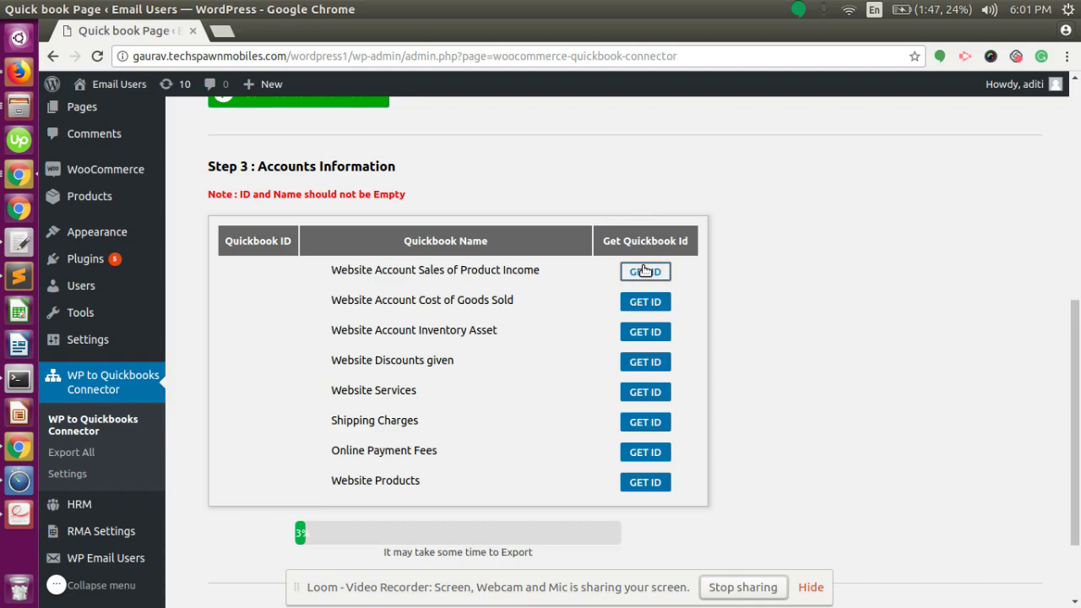
scroll(643, 271, down, 2)
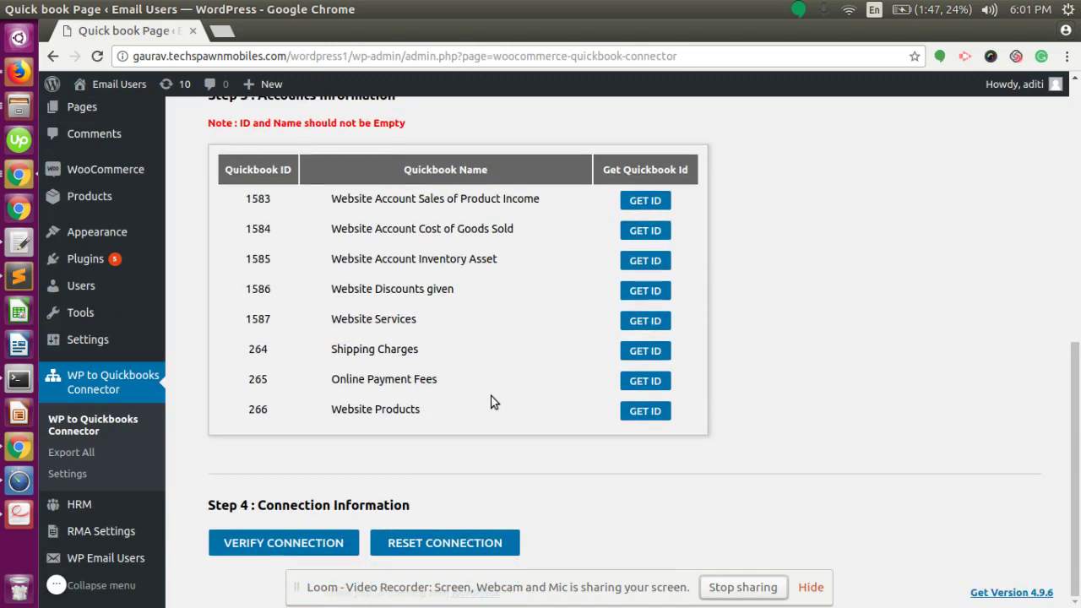
scroll(494, 402, up, 2)
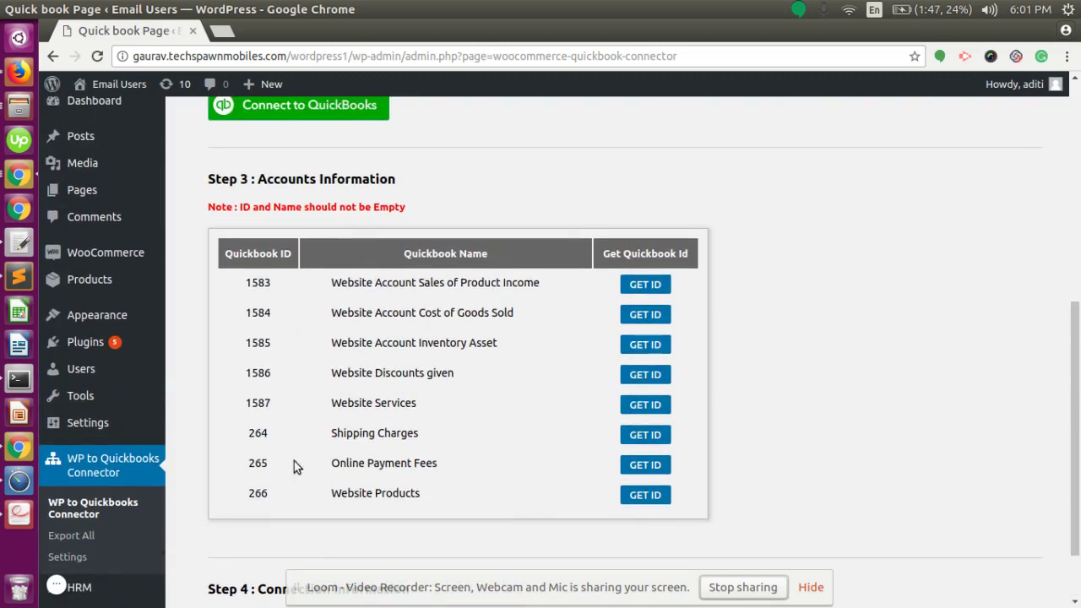
scroll(380, 374, down, 2)
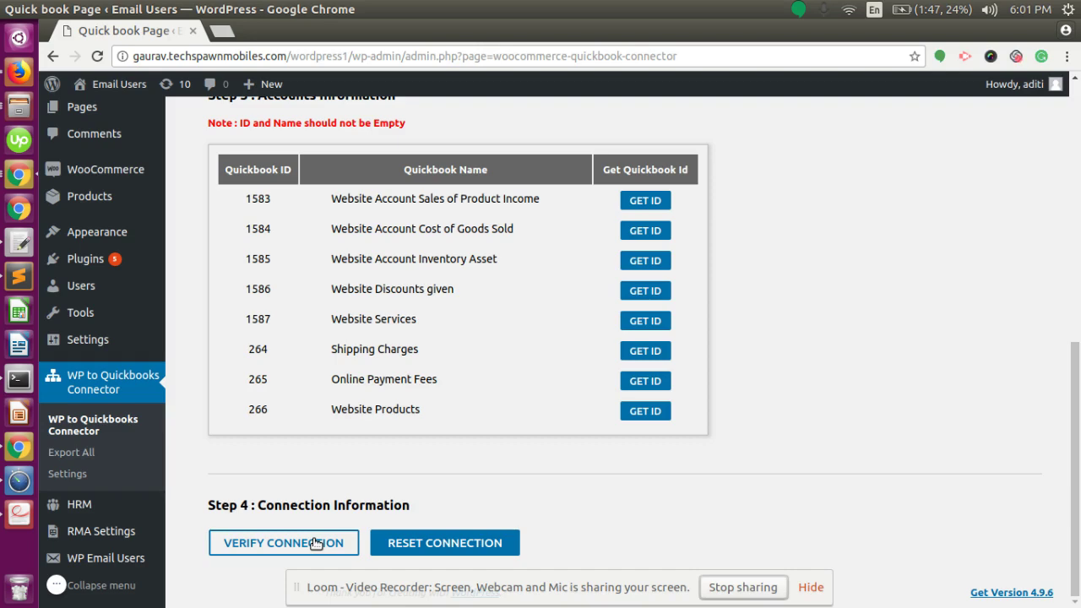
Verify the connection and check the Company Id in Connection Information
click(316, 542)
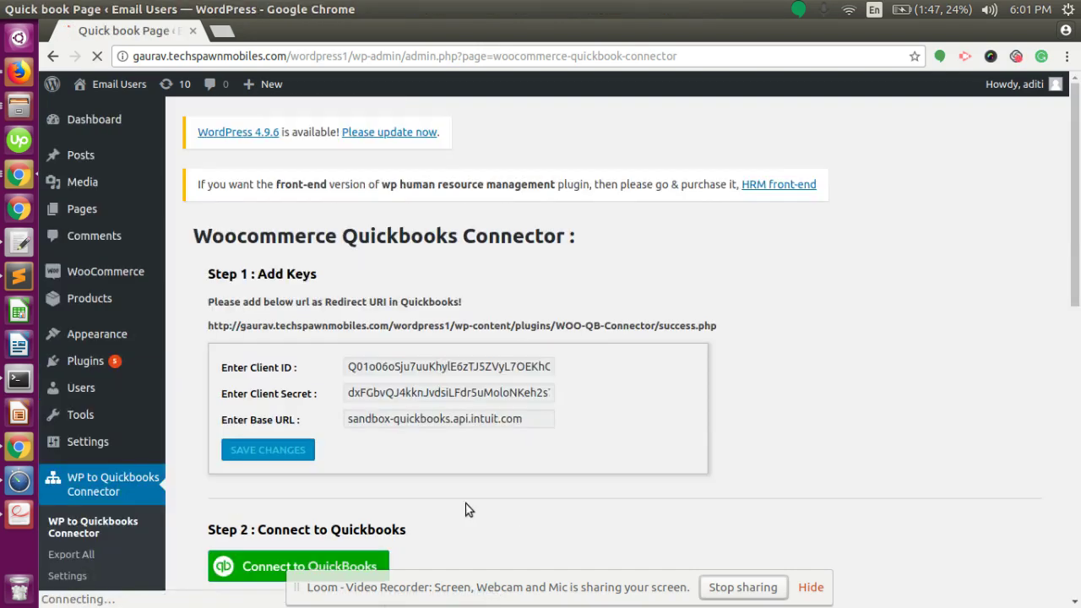
scroll(465, 506, down, 10)
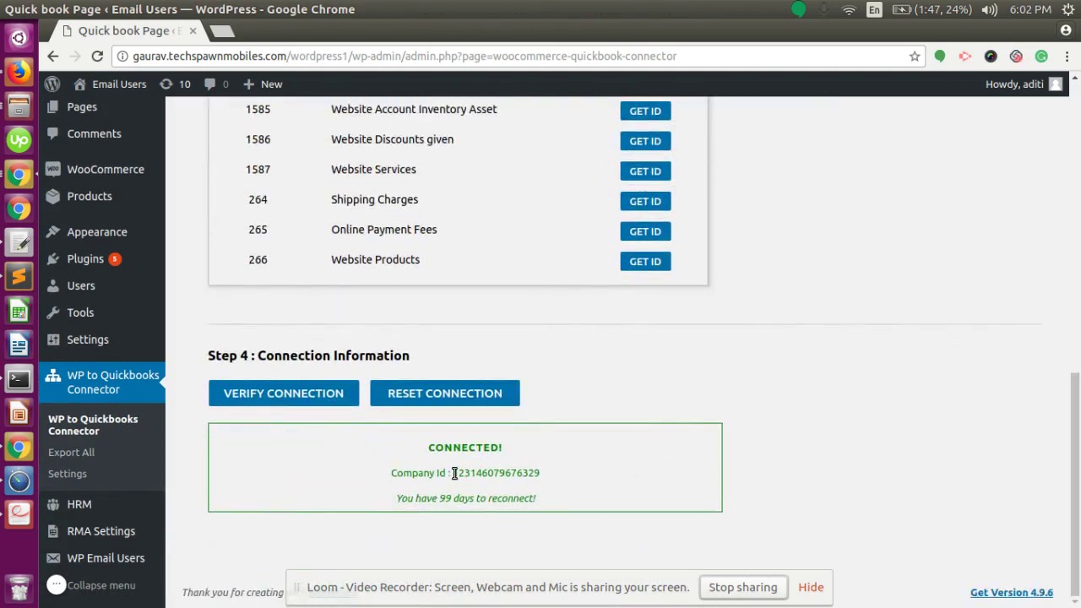
drag(454, 473, 541, 475)
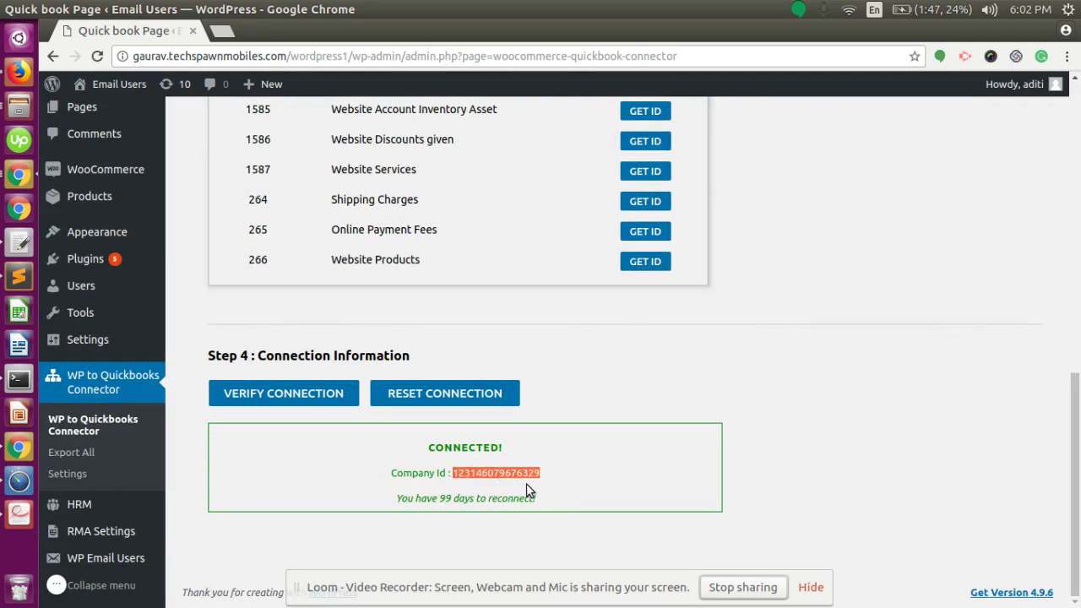
click(517, 491)
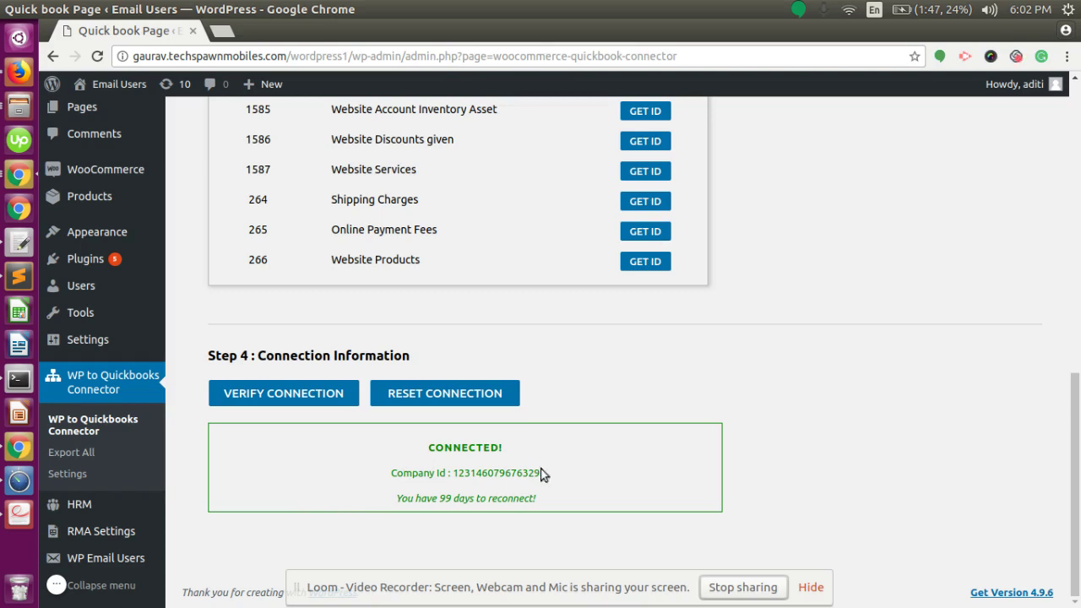
Reset the QuickBooks connection and verify it again, showing CONNECTED with 99 days left
click(495, 393)
click(266, 392)
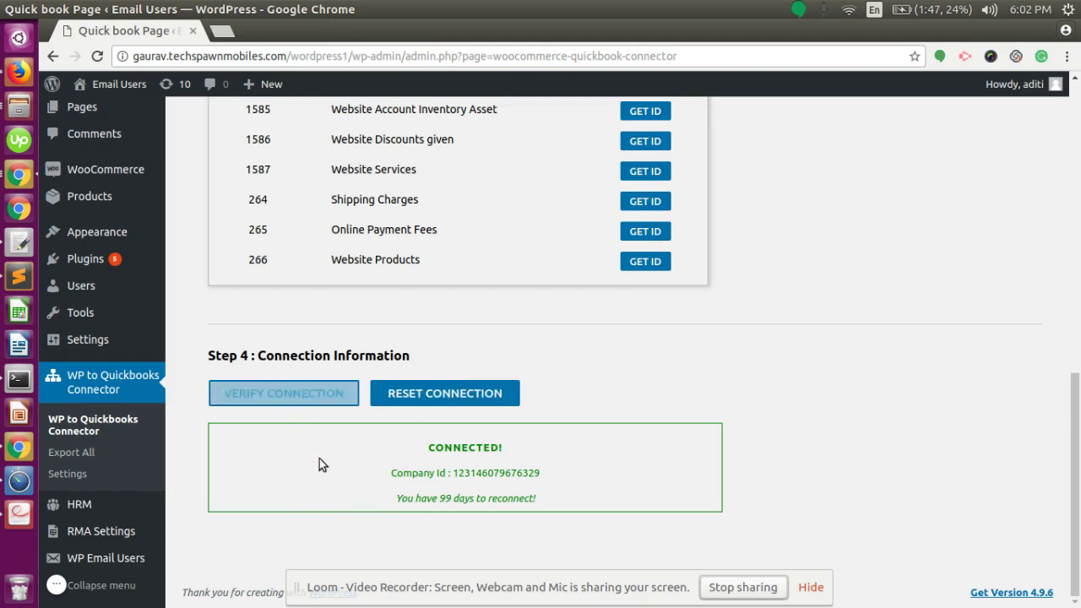
scroll(338, 511, up, 5)
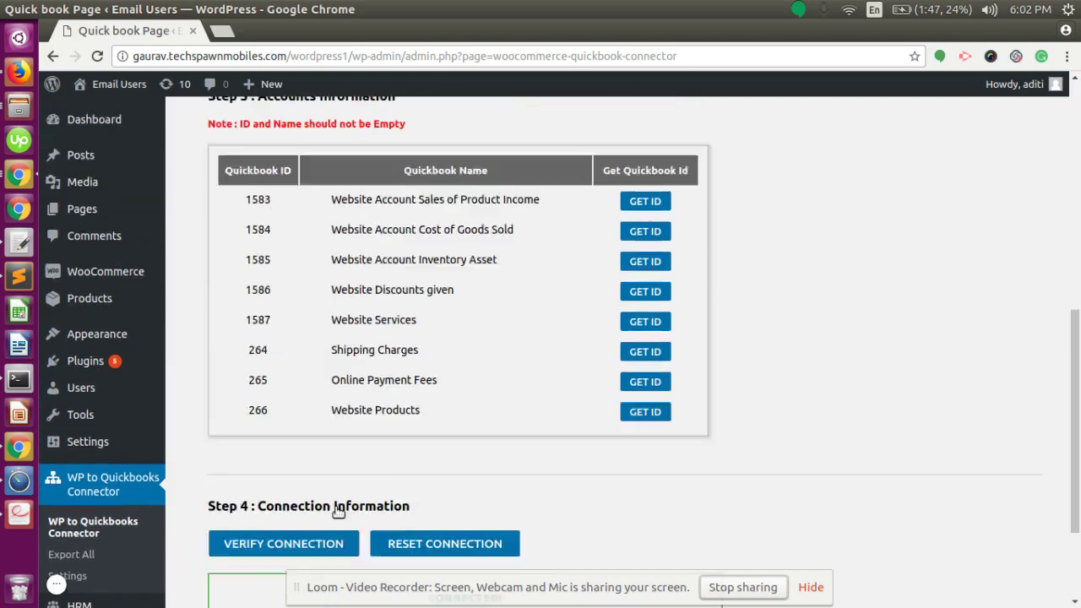
scroll(289, 452, down, 3)
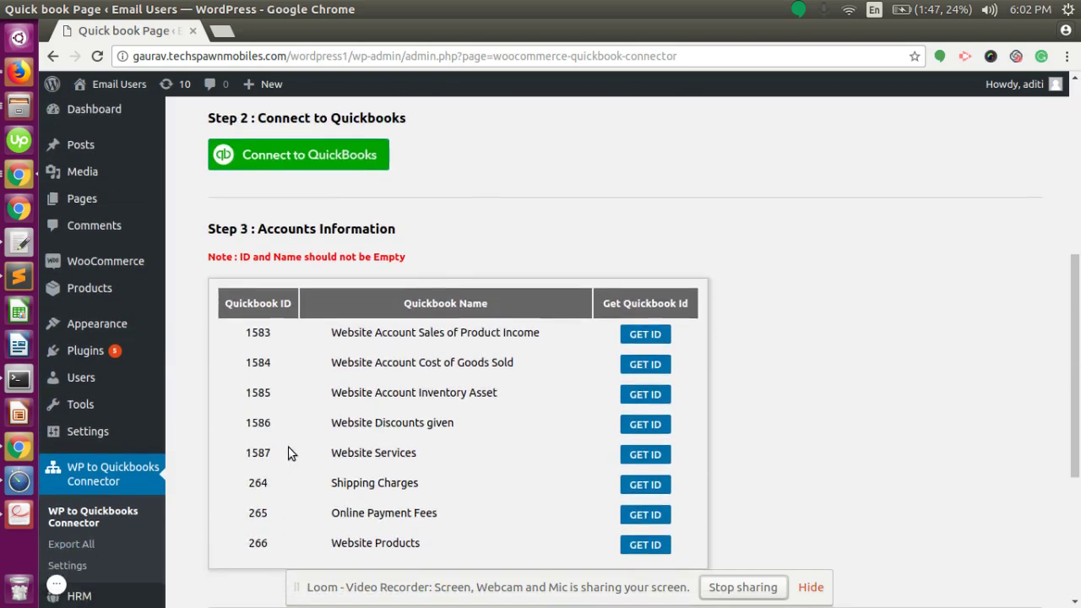
On the connector's Export All page, run Export all Customers and open Users in a new tab
click(84, 449)
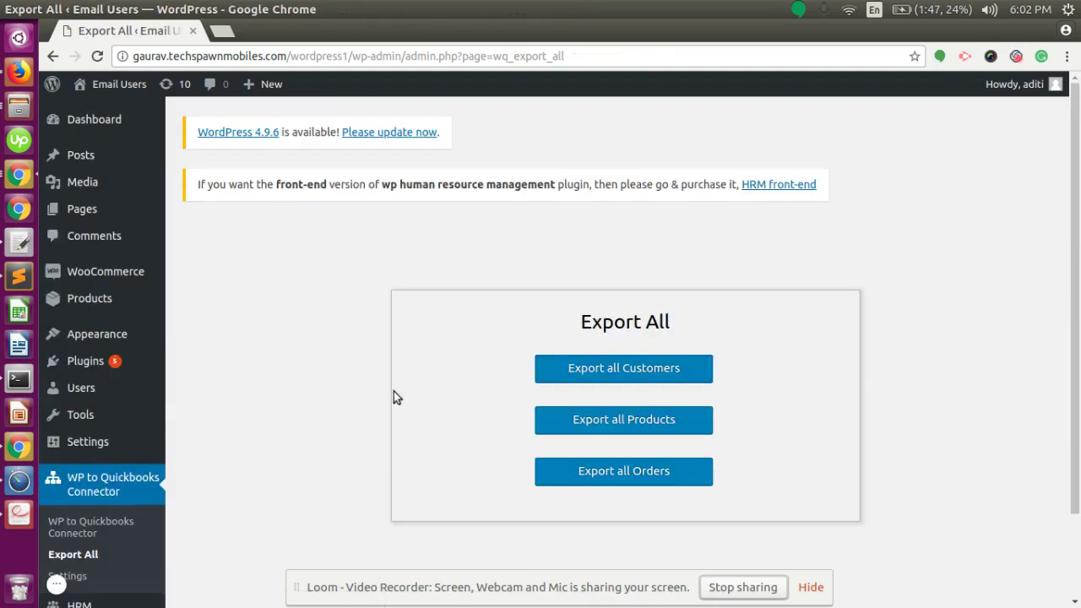
scroll(475, 420, down, 1)
scroll(476, 419, down, 2)
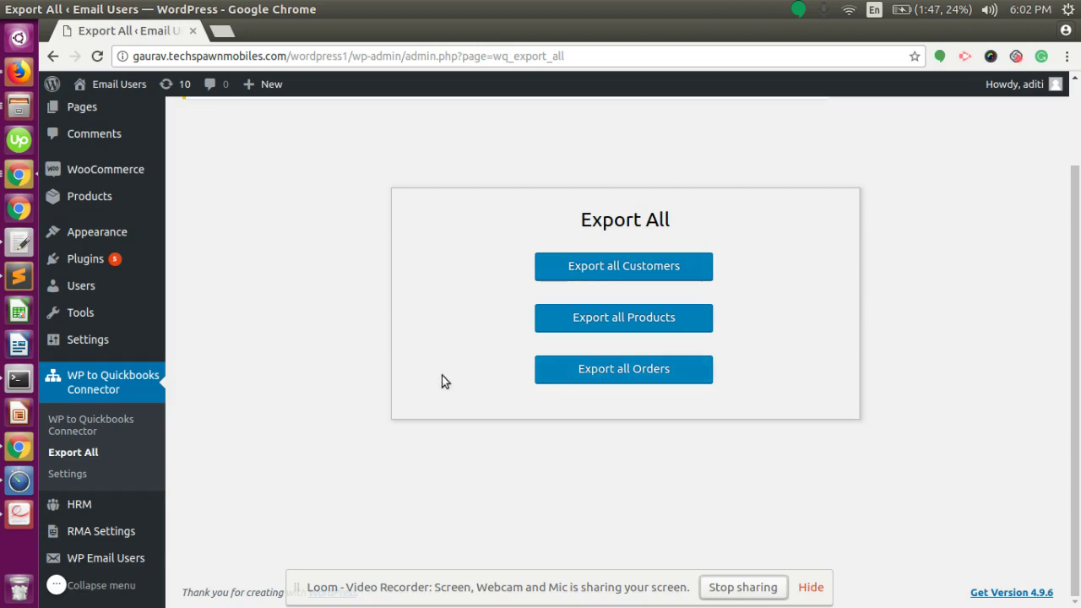
click(619, 269)
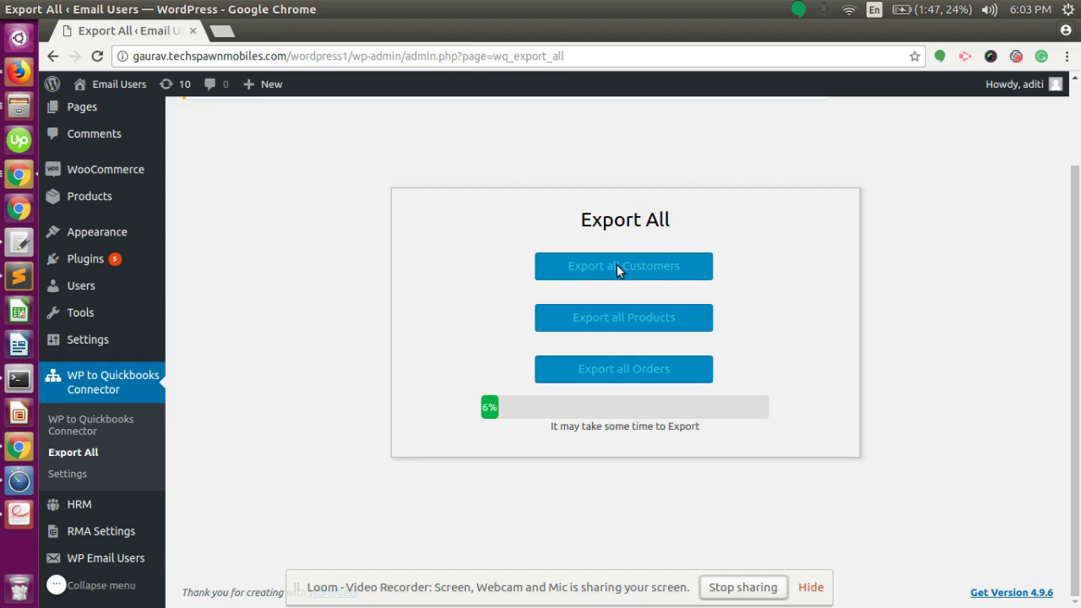
right_click(76, 285)
click(98, 295)
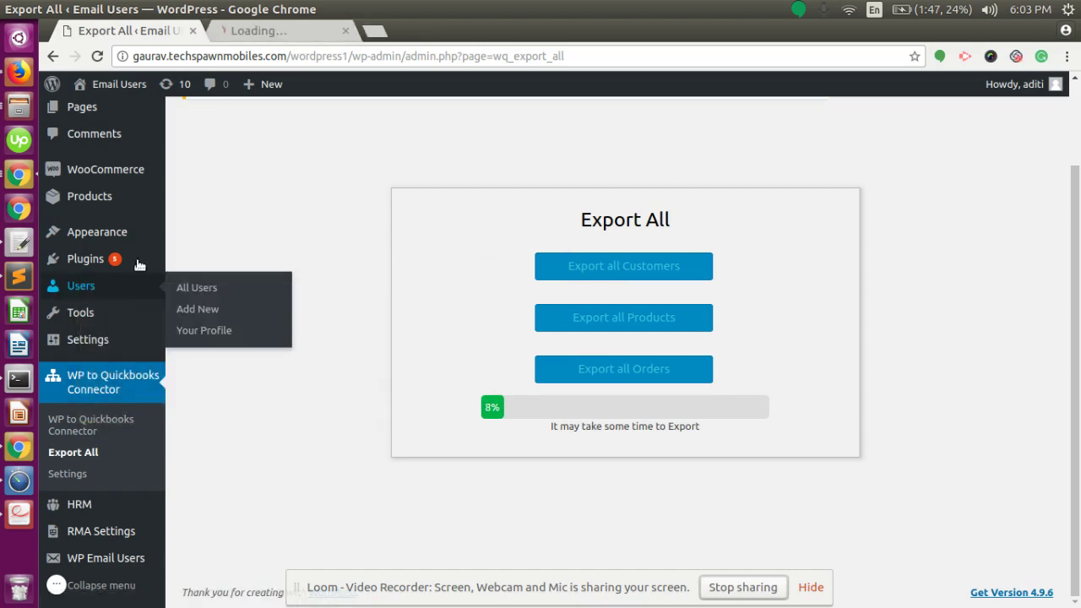
Filter the Users tab to Customer (4), then switch back to the running export tab
click(264, 34)
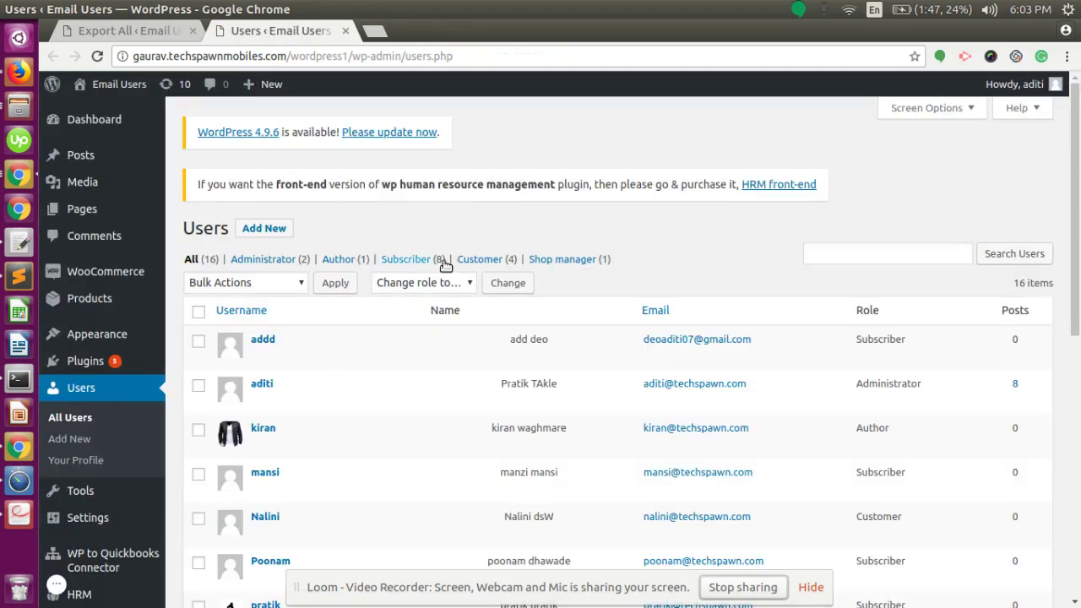
click(478, 262)
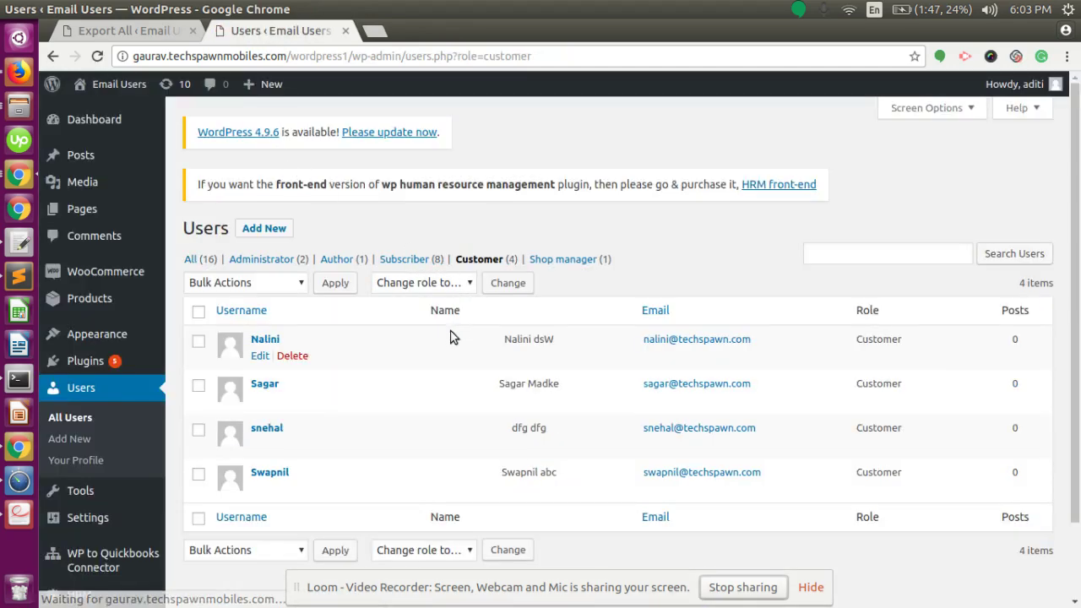
key(alt+Tab)
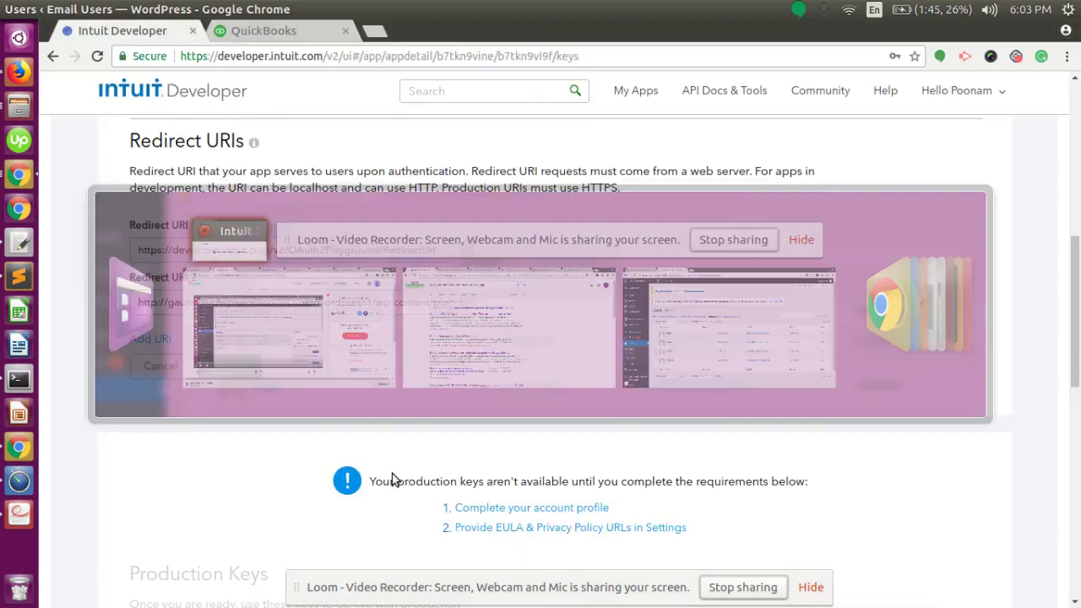
key(alt+Tab)
click(108, 33)
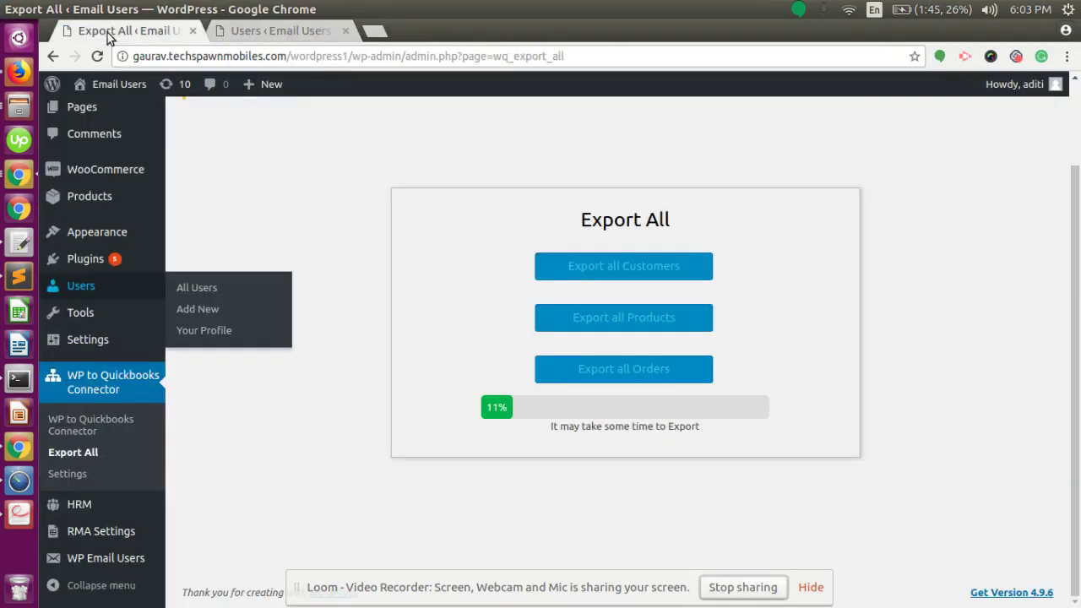
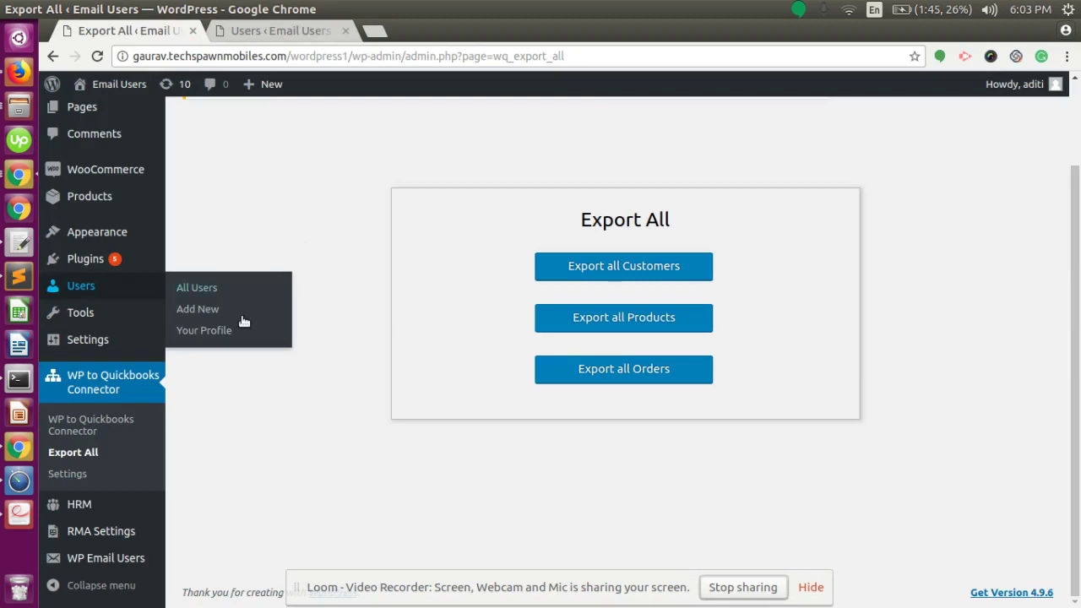
Return to the WordPress Users tab filtered to the four Customer-role accounts
click(238, 31)
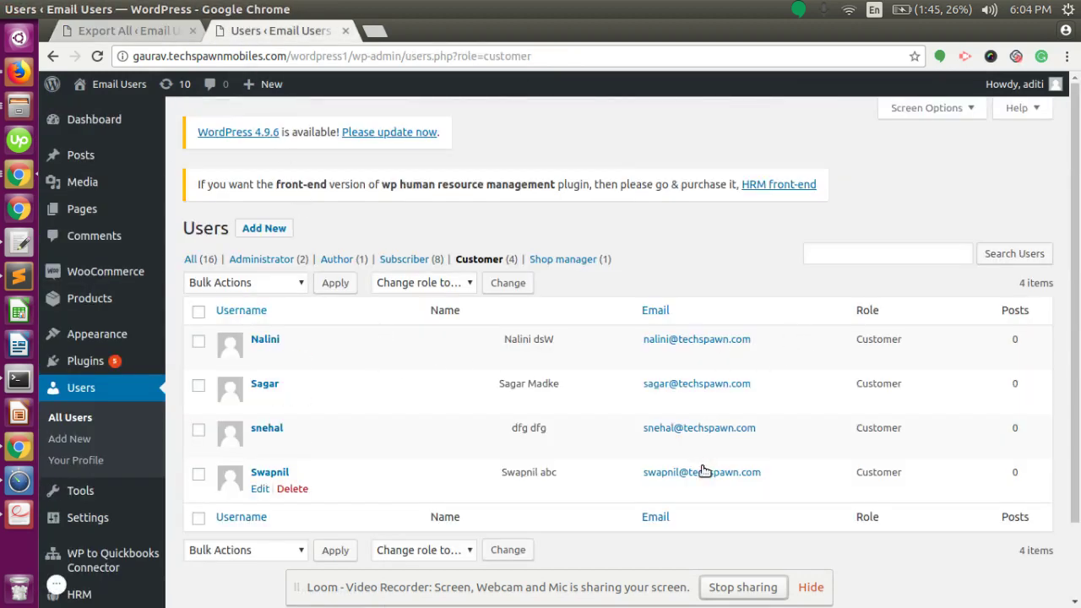
Search QuickBooks Customers for 'Swap' to find the exported customer, then return to WordPress
key(alt+Tab)
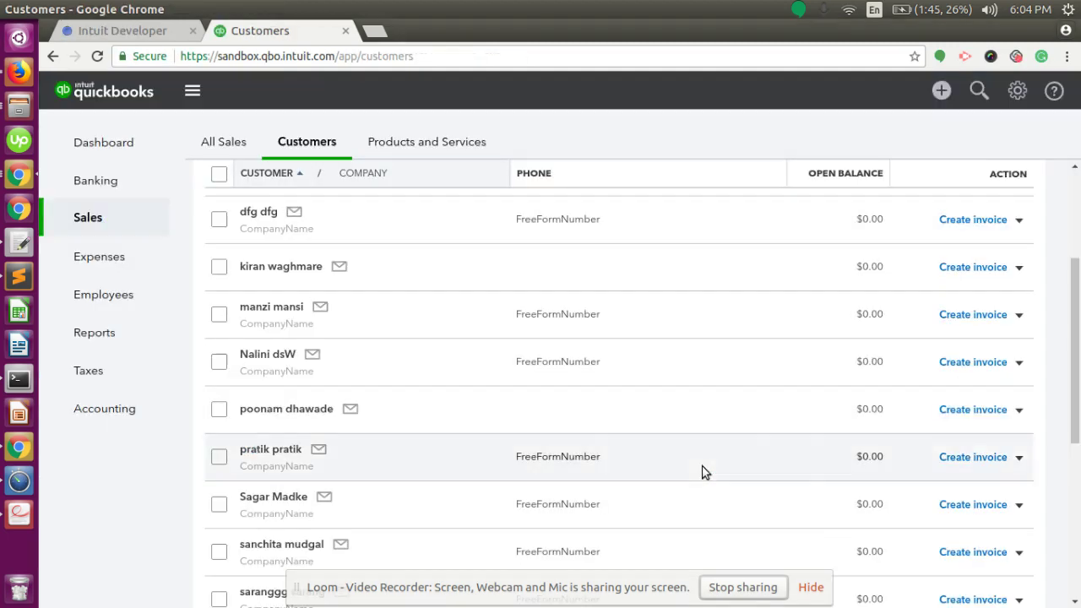
scroll(524, 203, up, 2)
click(484, 222)
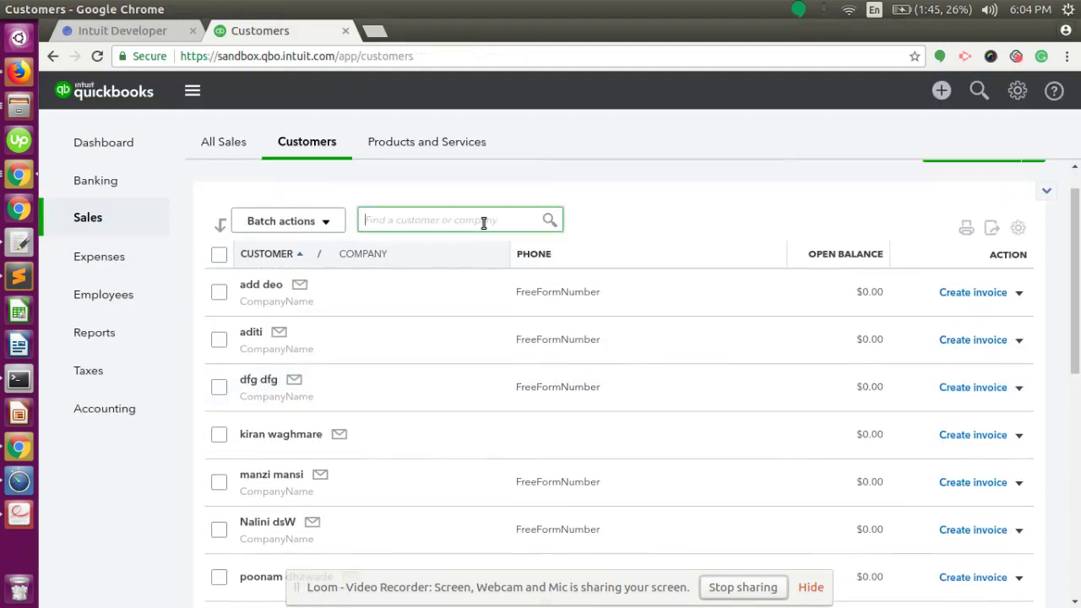
text(Swap)
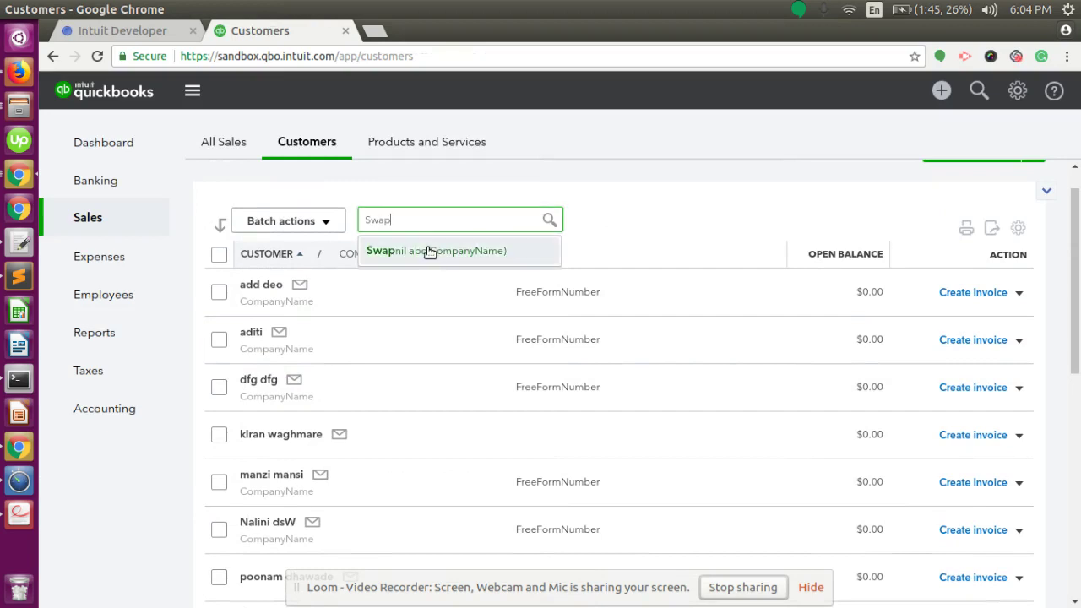
click(141, 36)
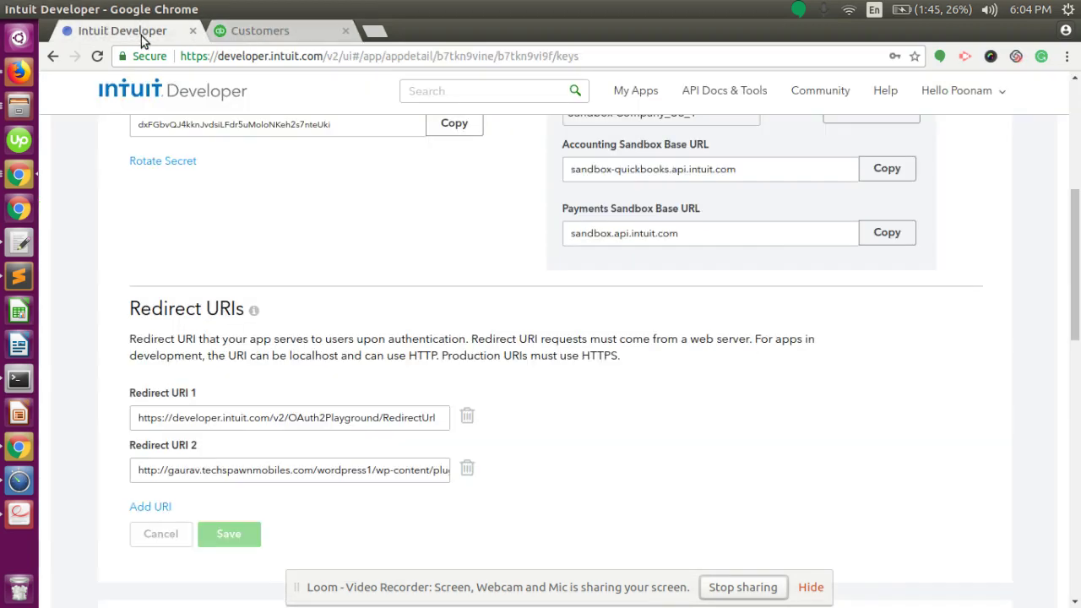
click(281, 30)
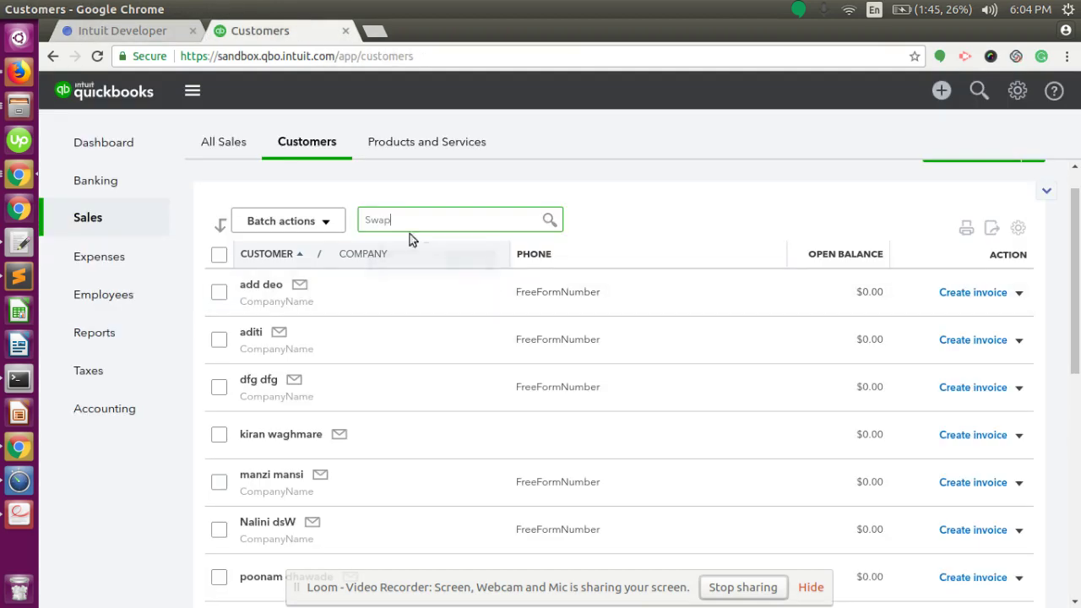
click(405, 219)
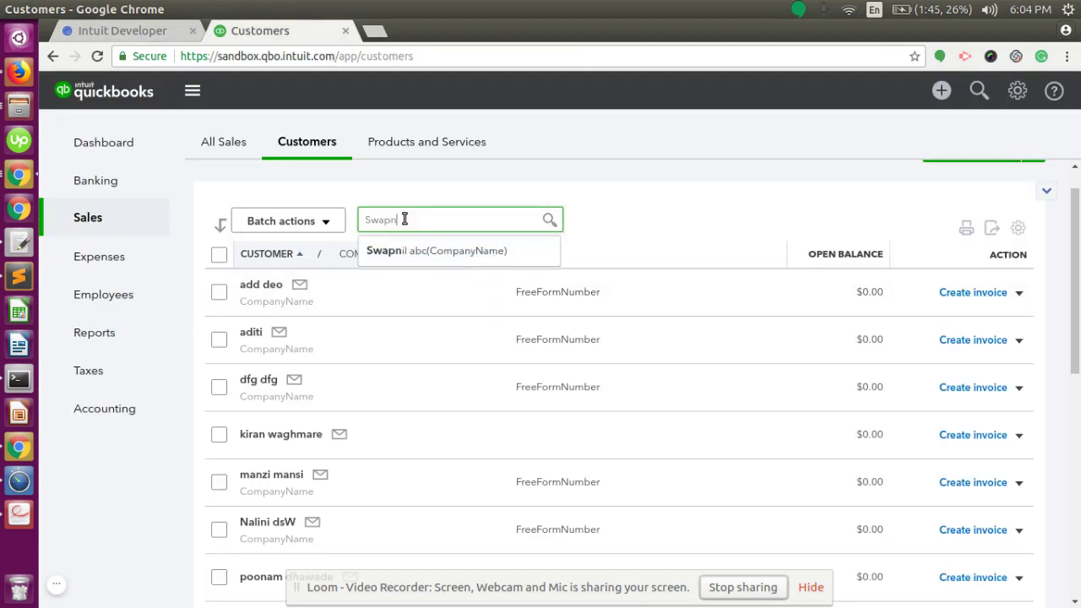
key(alt+Tab)
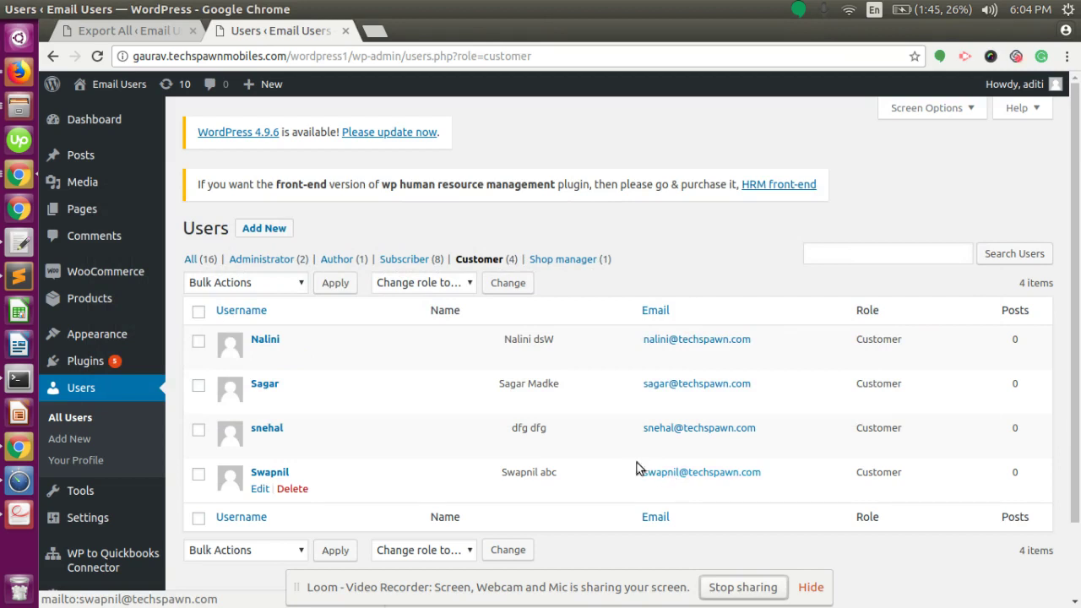
Select all four customers, apply the 'Export to Quickbook' bulk action, then clear the selection
scroll(492, 355, down, 2)
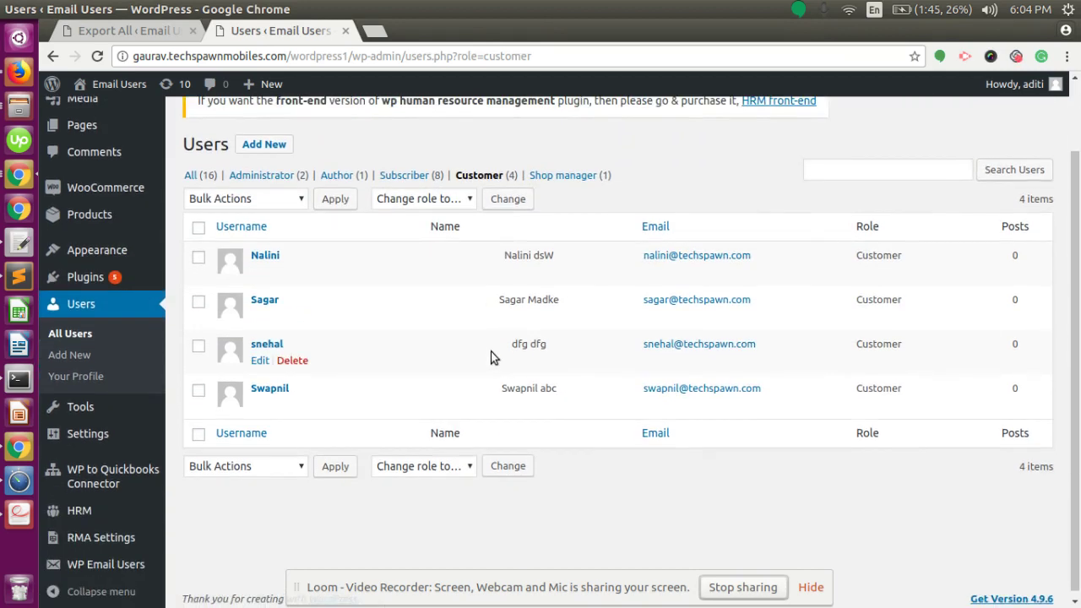
click(128, 32)
click(258, 32)
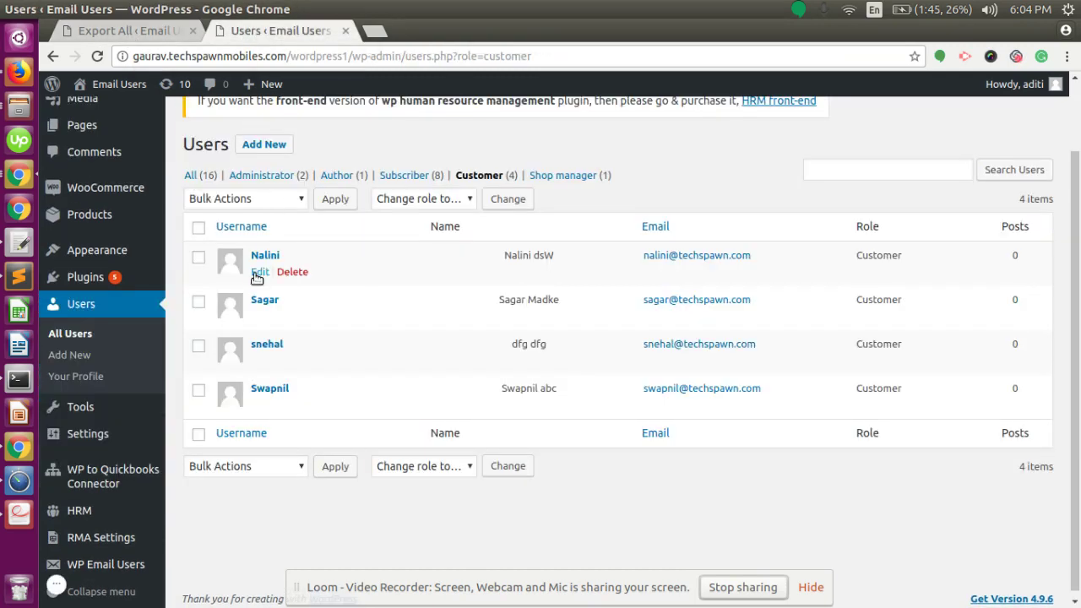
click(199, 229)
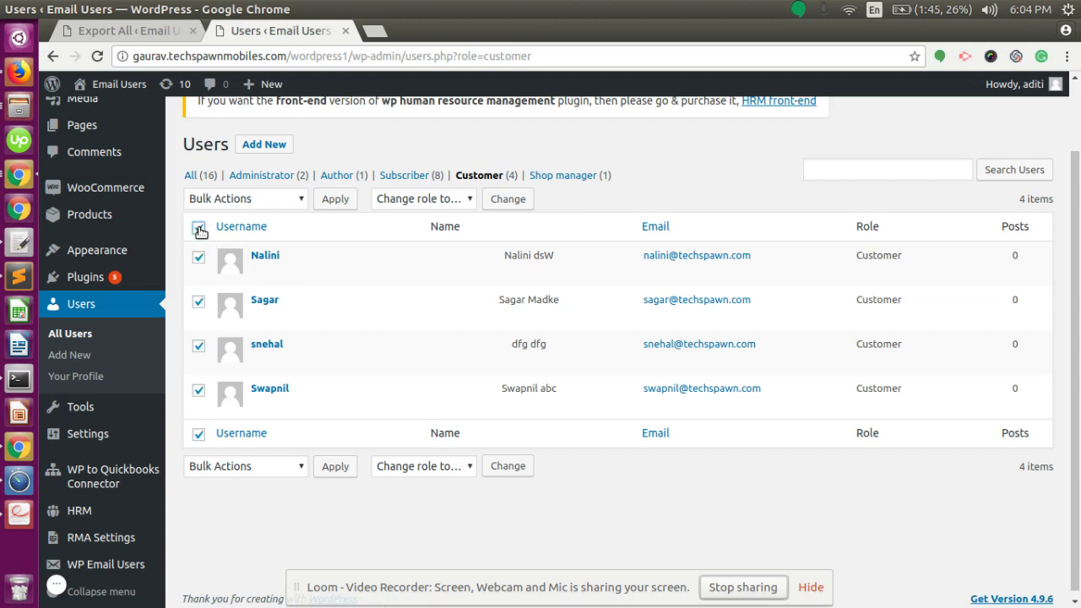
click(230, 203)
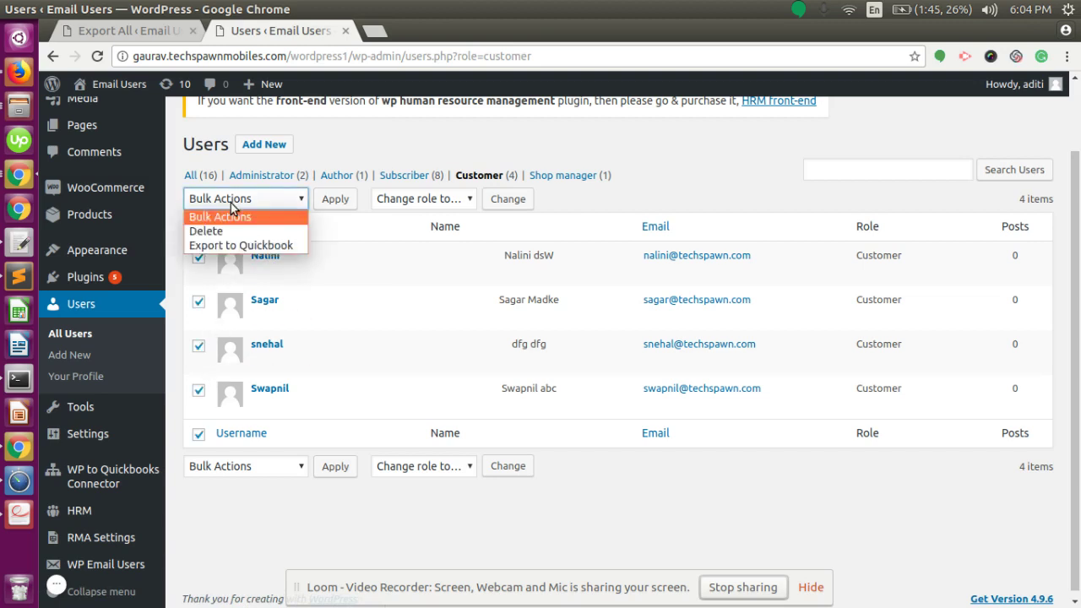
click(220, 244)
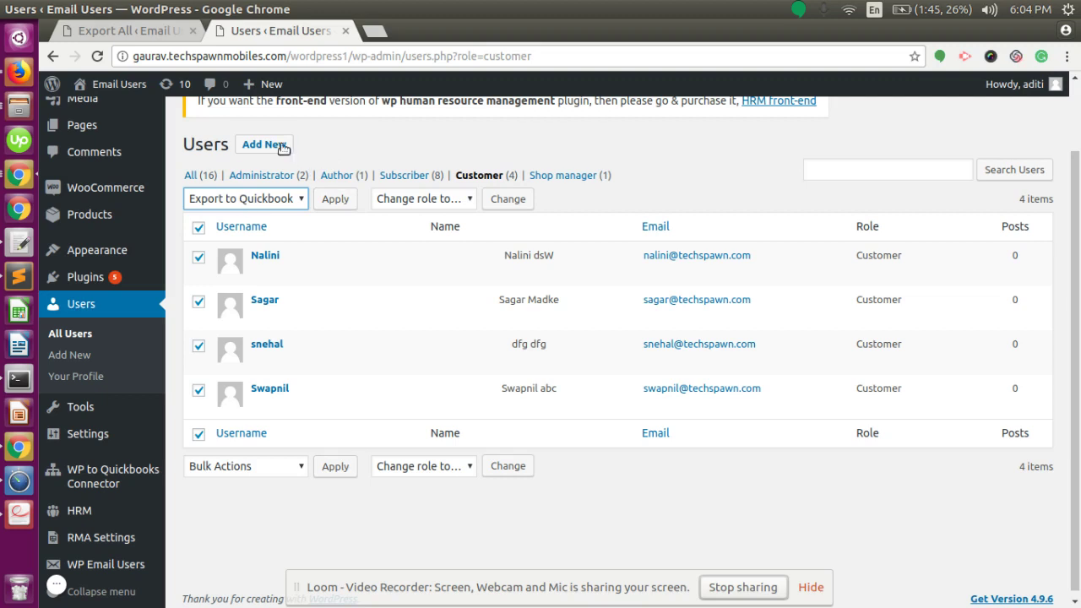
click(198, 228)
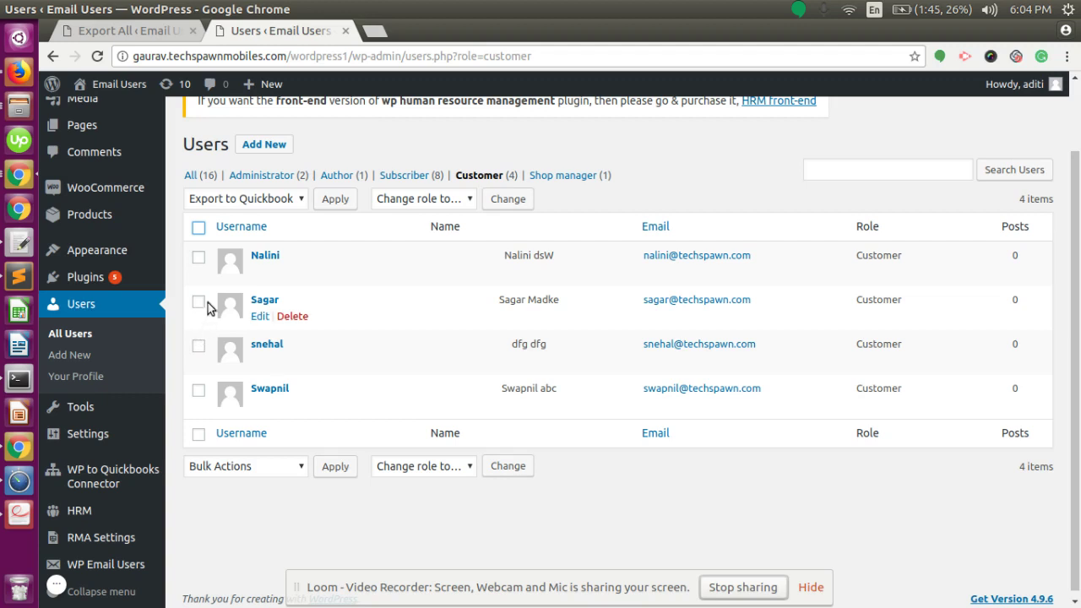
scroll(304, 253, up, 2)
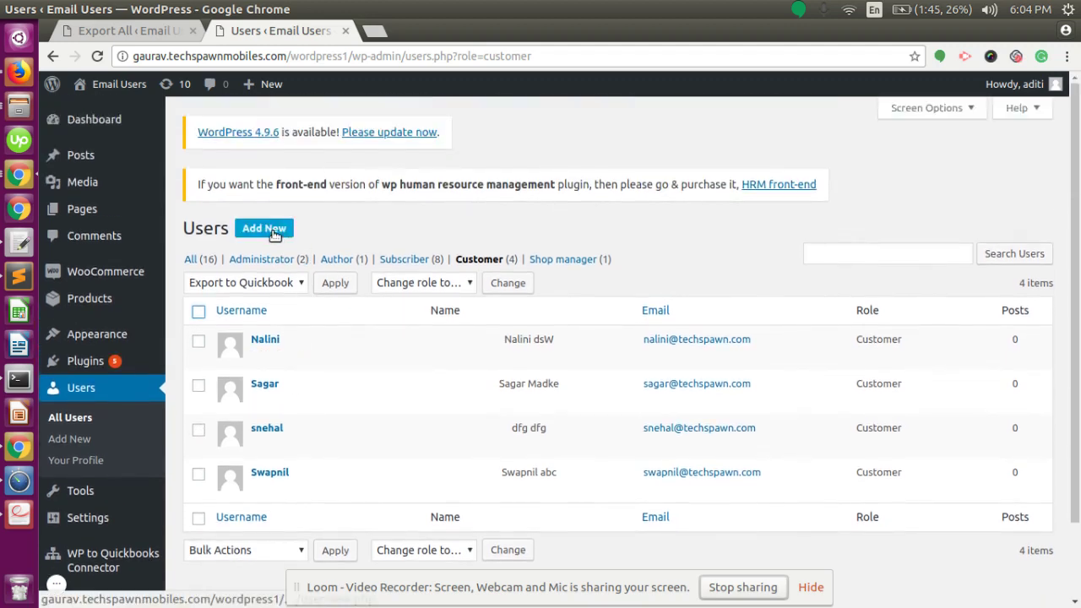
Start a new WordPress user, entering its username and the user's e-mail address
click(273, 233)
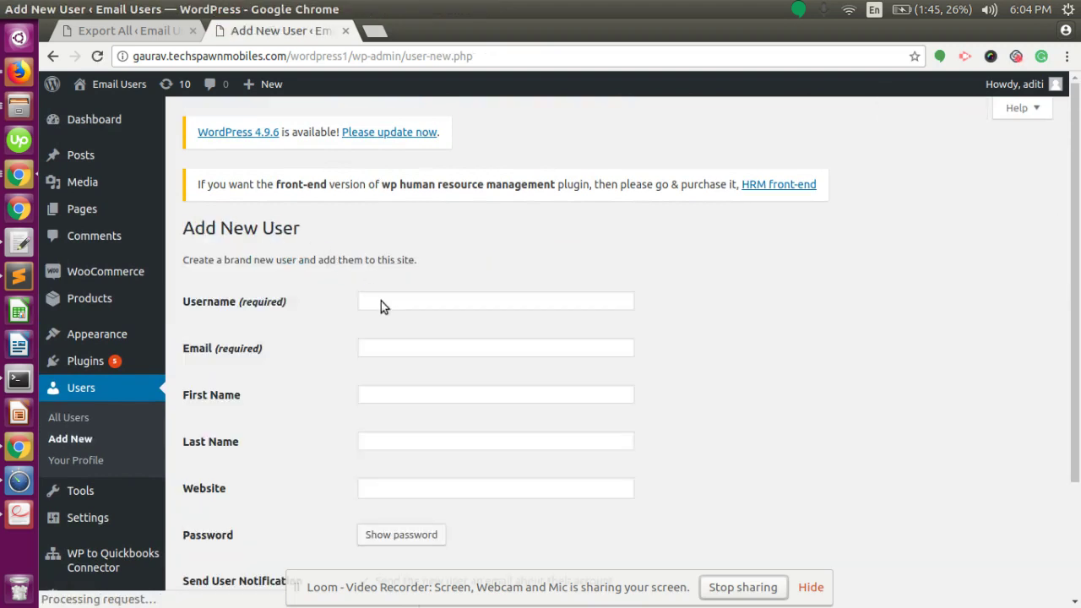
click(394, 302)
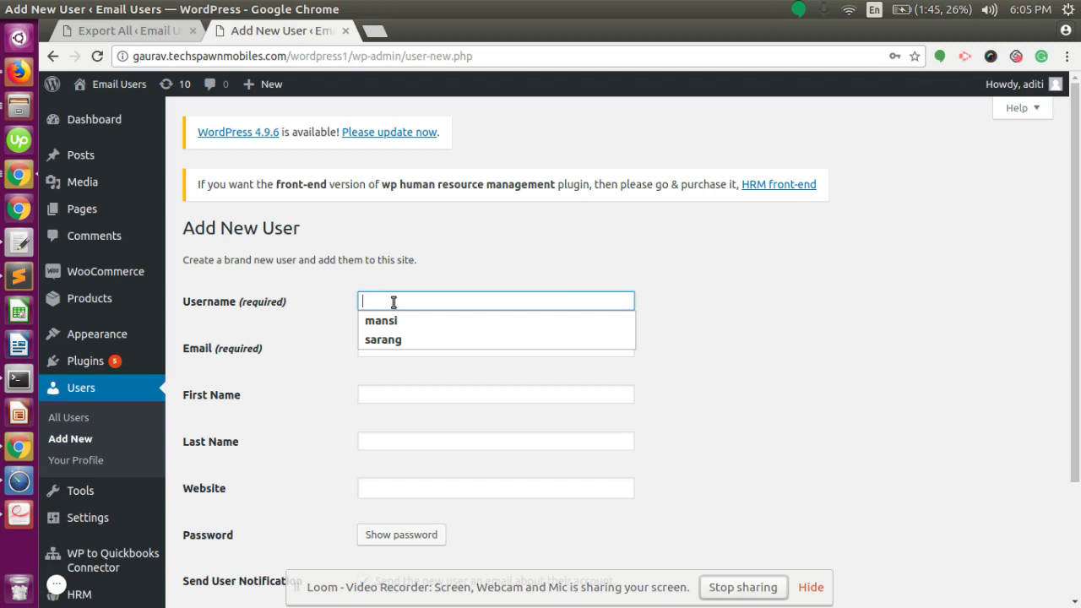
text(s)
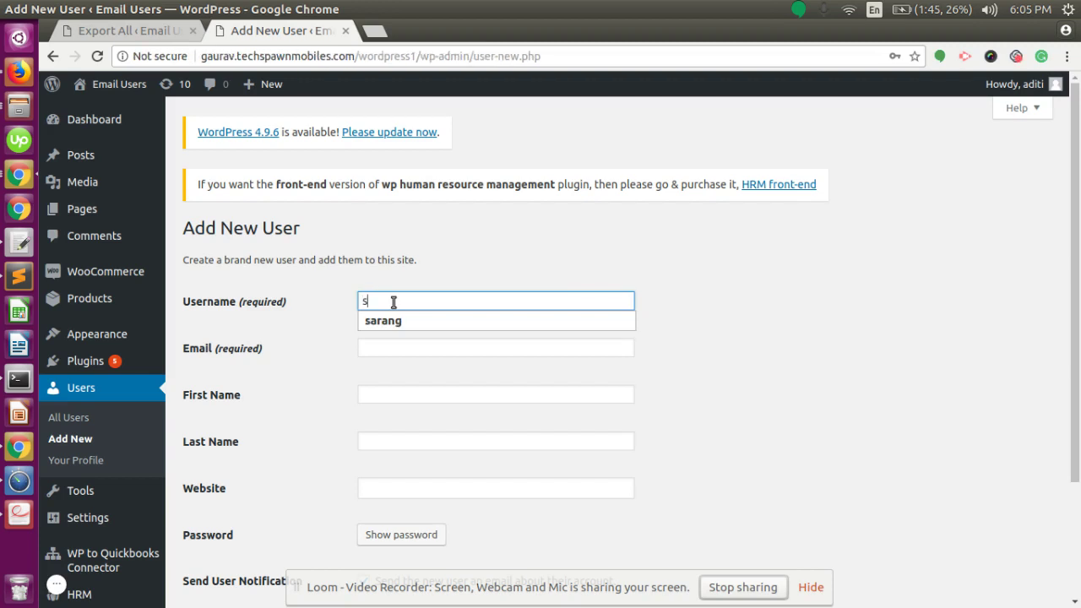
text(angram)
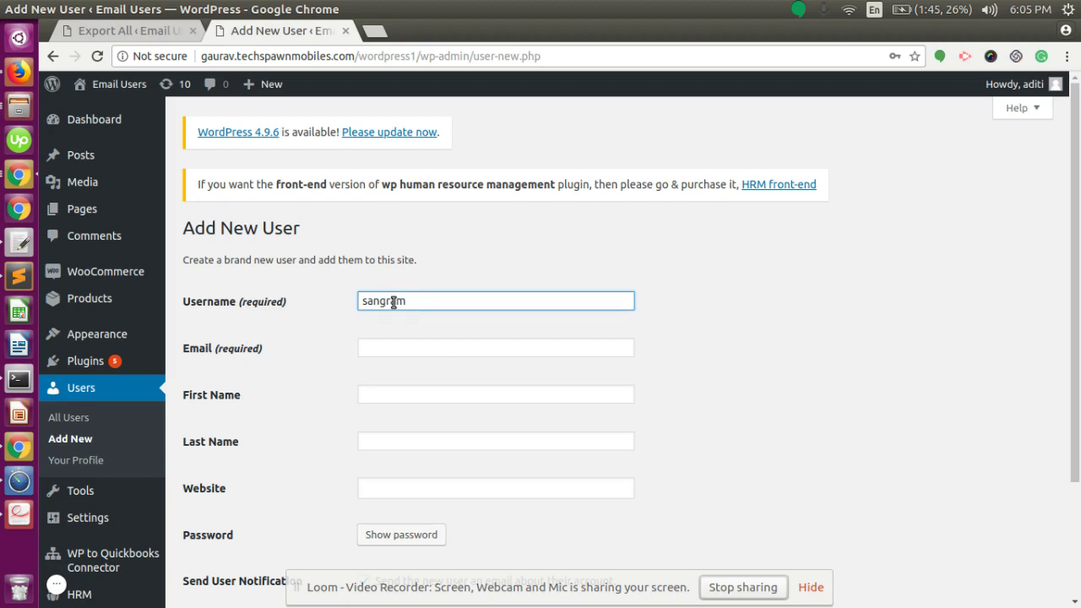
scroll(393, 302, down, 3)
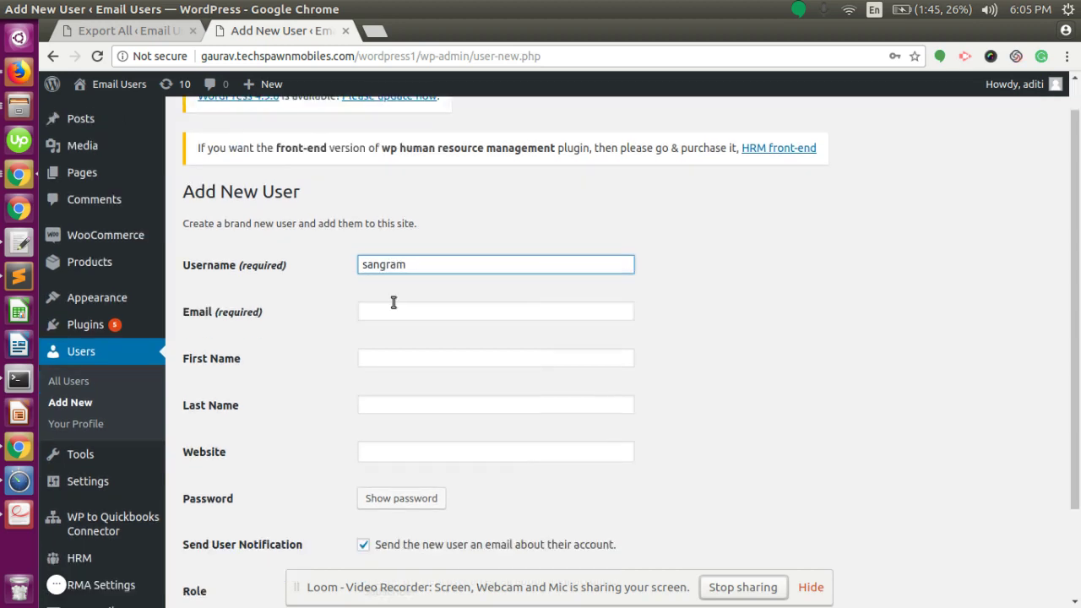
click(430, 224)
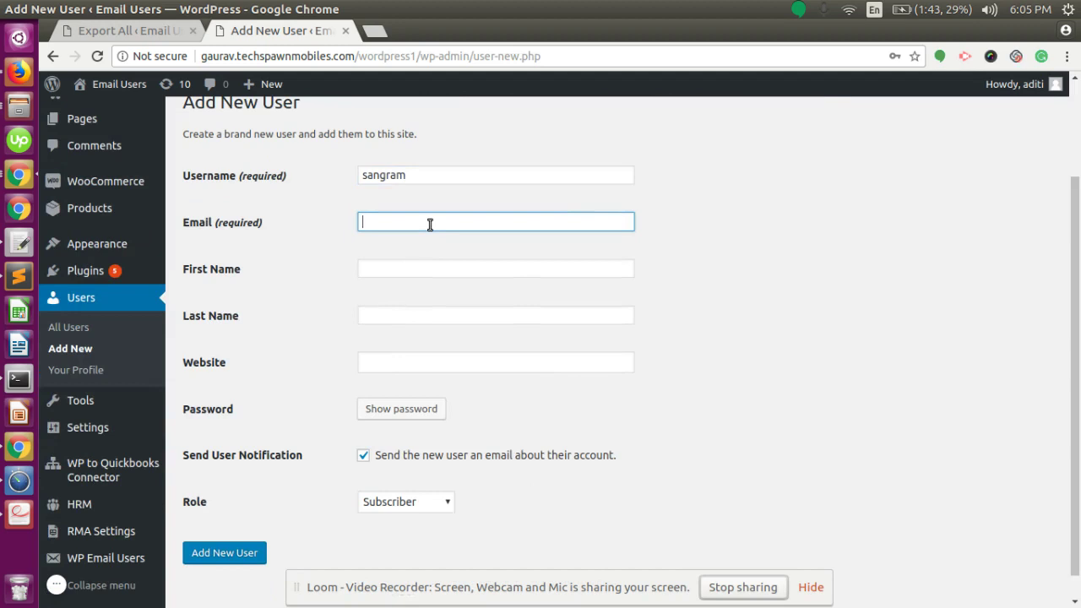
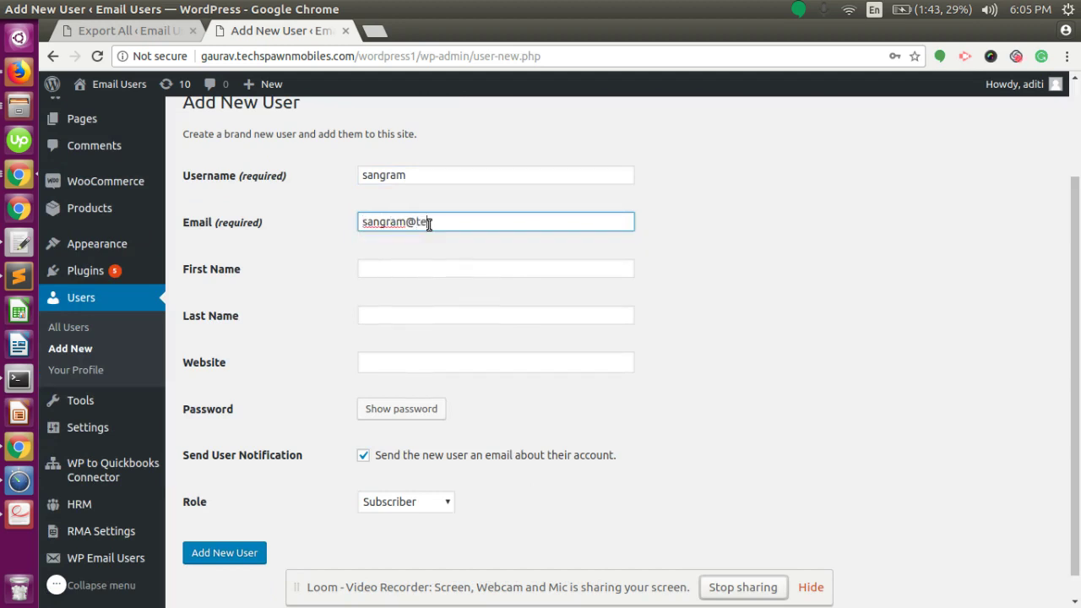
Fill in the new user's first name, correcting typos along the way
key(Tab)
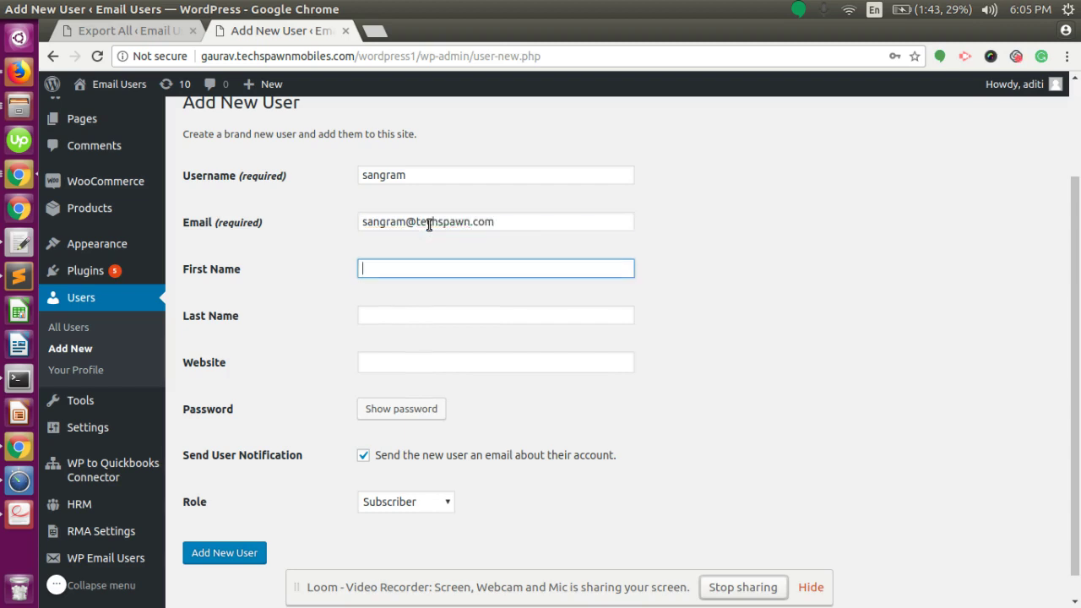
text(sangramss)
key(Tab)
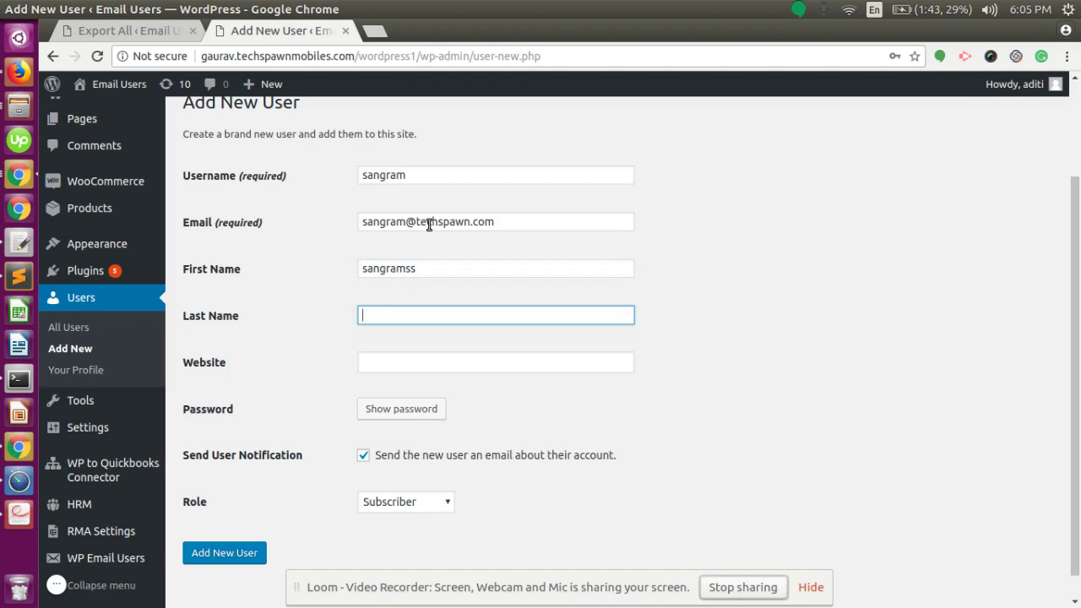
text(s)
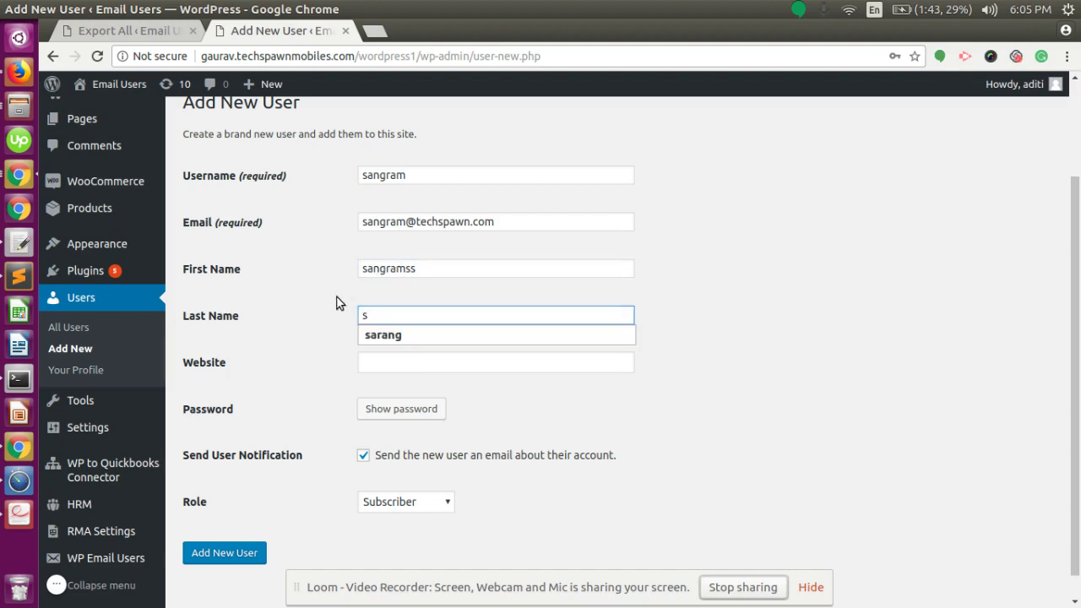
click(432, 364)
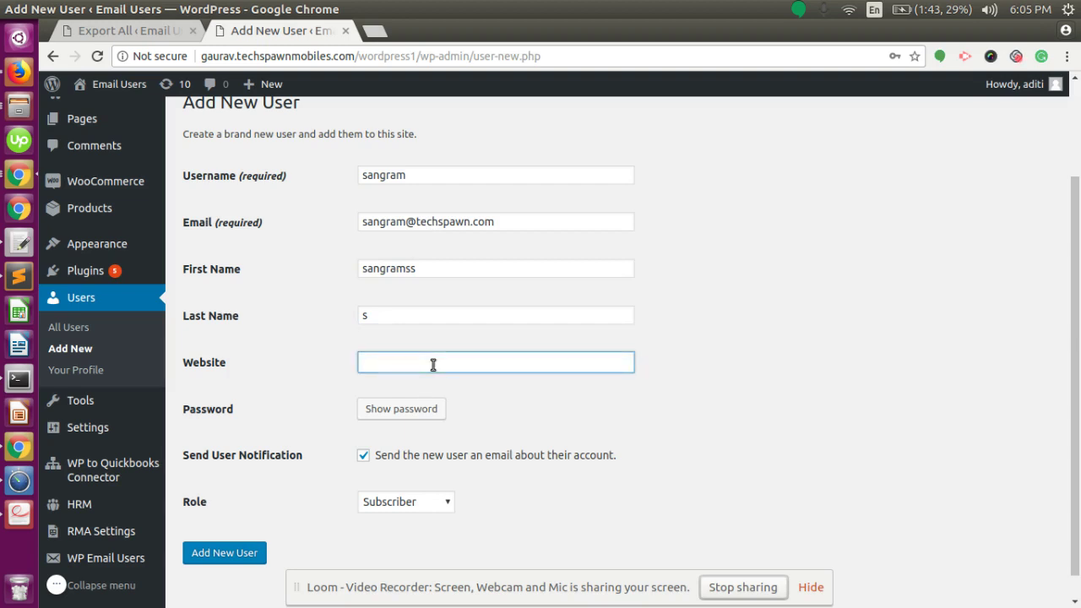
Create the user as a Subscriber with no account e-mail, then filter Users to Customer
scroll(432, 364, down, 1)
click(364, 428)
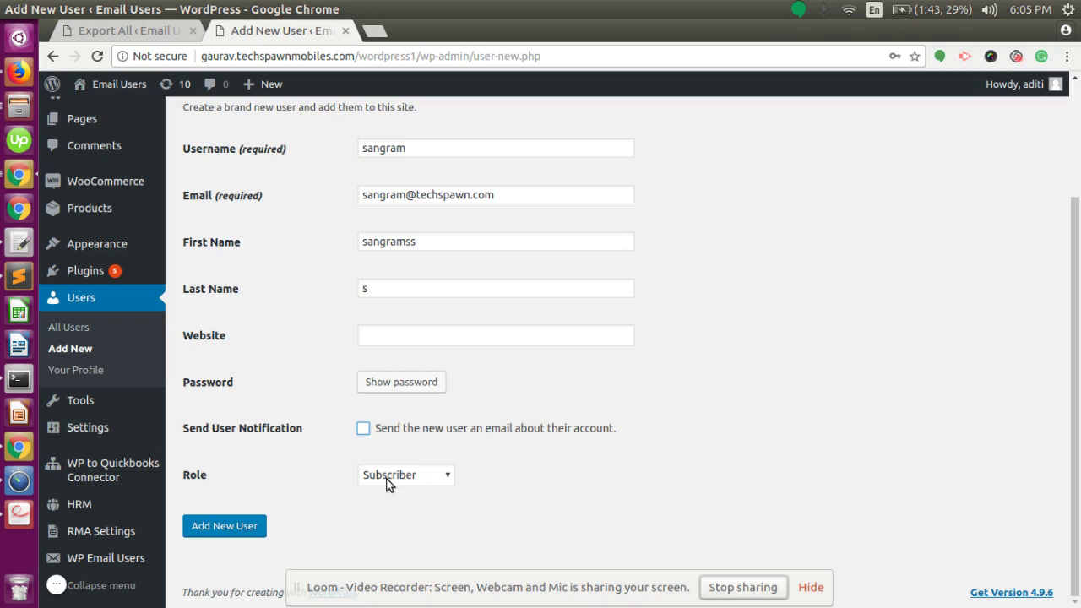
click(388, 478)
click(389, 482)
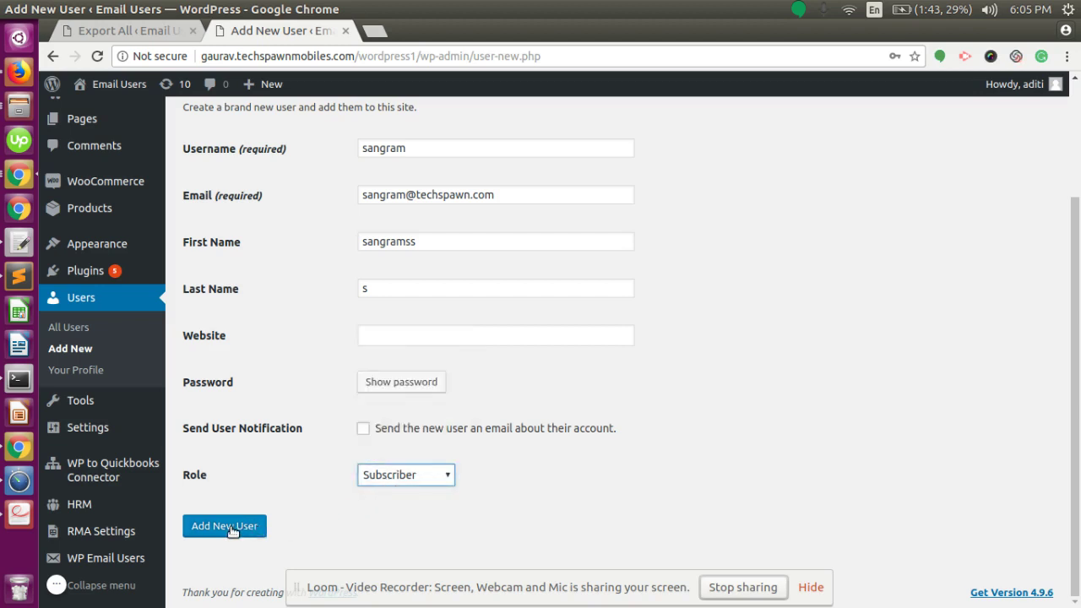
click(232, 530)
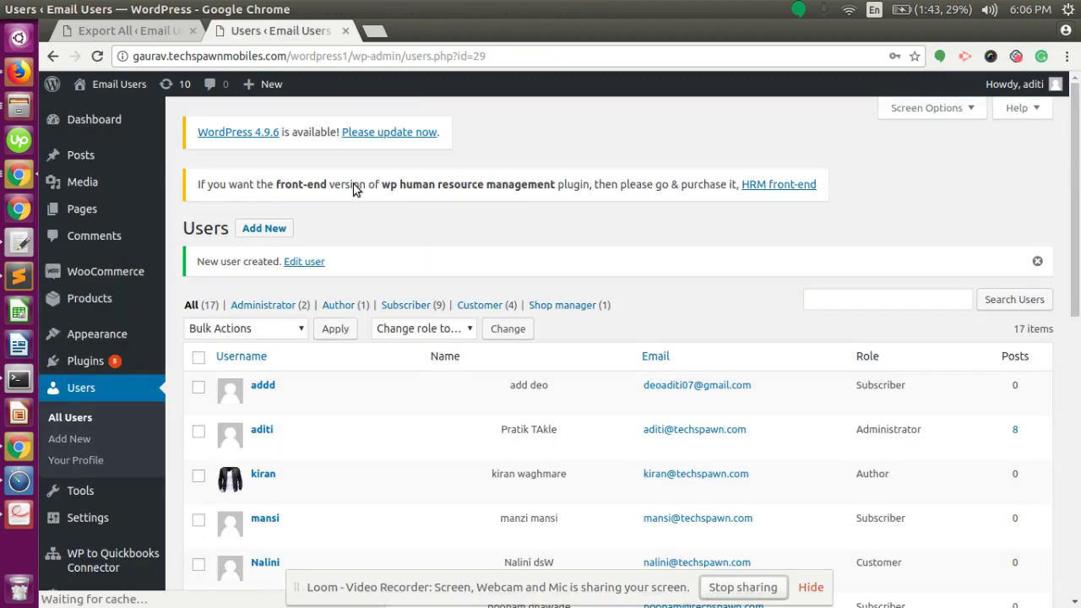
click(480, 306)
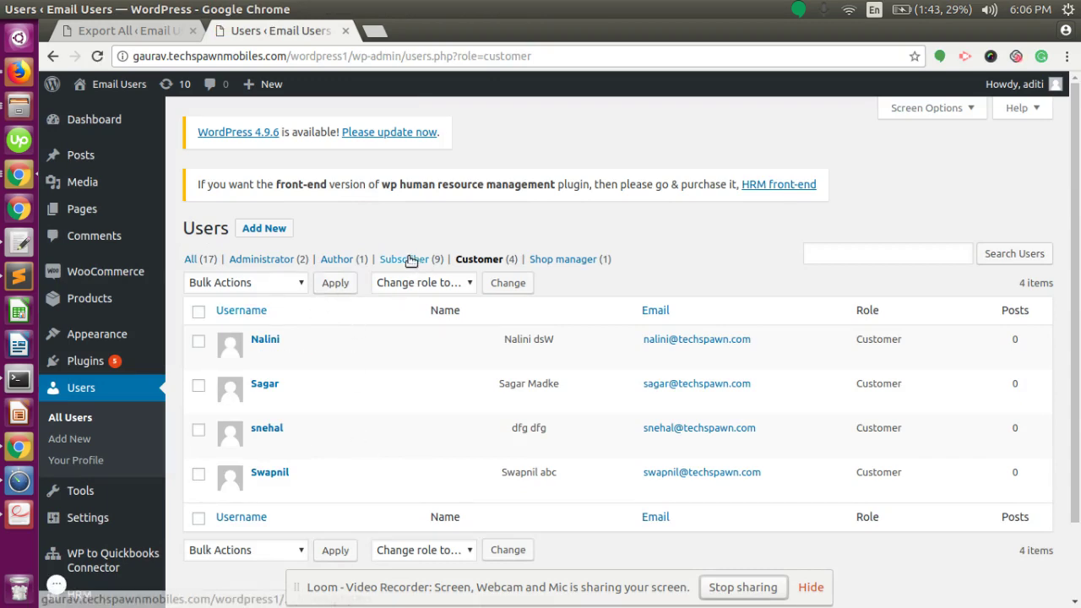
key(alt+Tab)
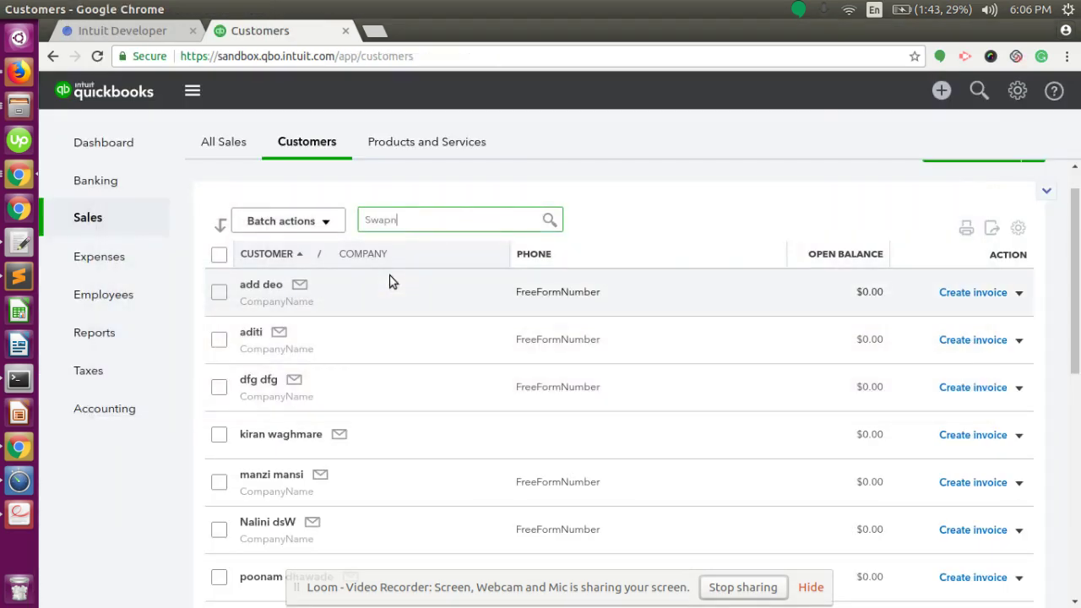
Reload the QuickBooks Customers list and browse the exported customers, then return to WordPress
key(Return)
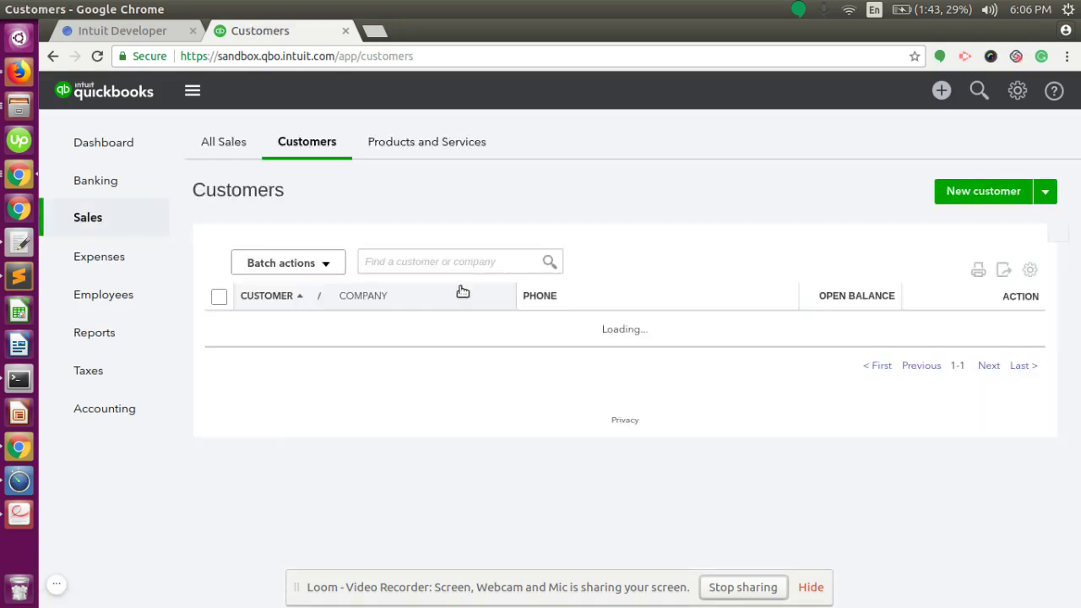
scroll(459, 293, down, 3)
scroll(459, 293, down, 2)
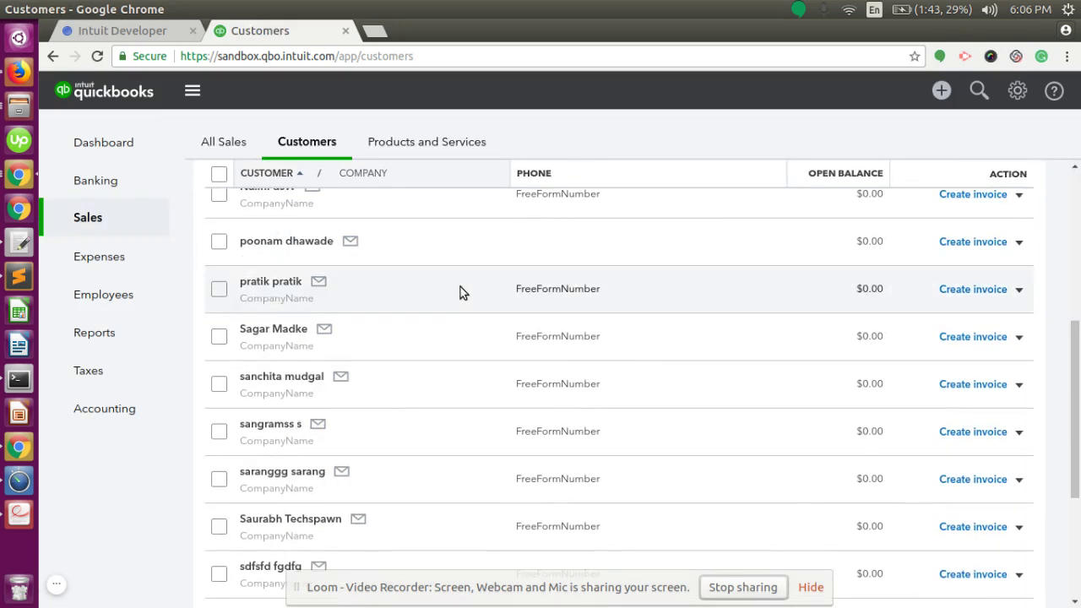
scroll(460, 293, down, 2)
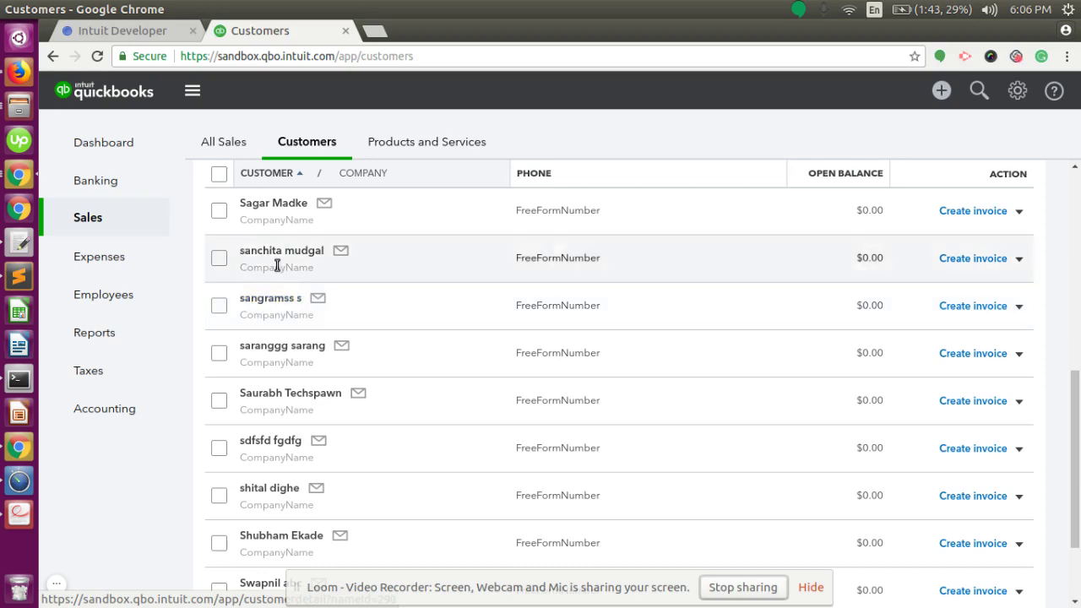
key(alt+Tab)
scroll(410, 345, down, 2)
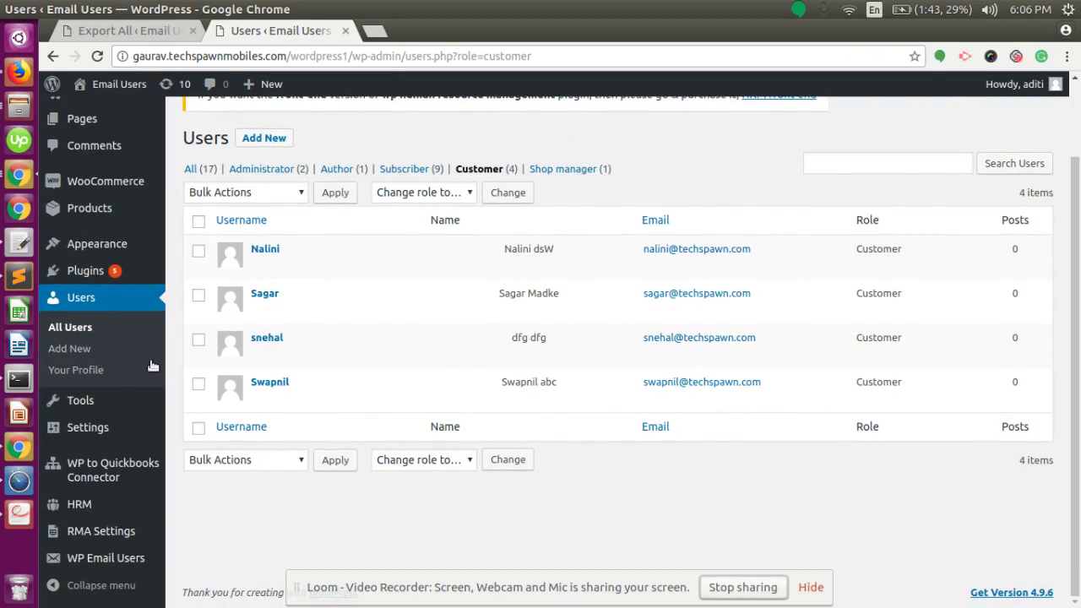
Visit the WP to Quickbooks Connector's Export All page, then show all 17 users
mouse_move(133, 408)
mouse_move(87, 478)
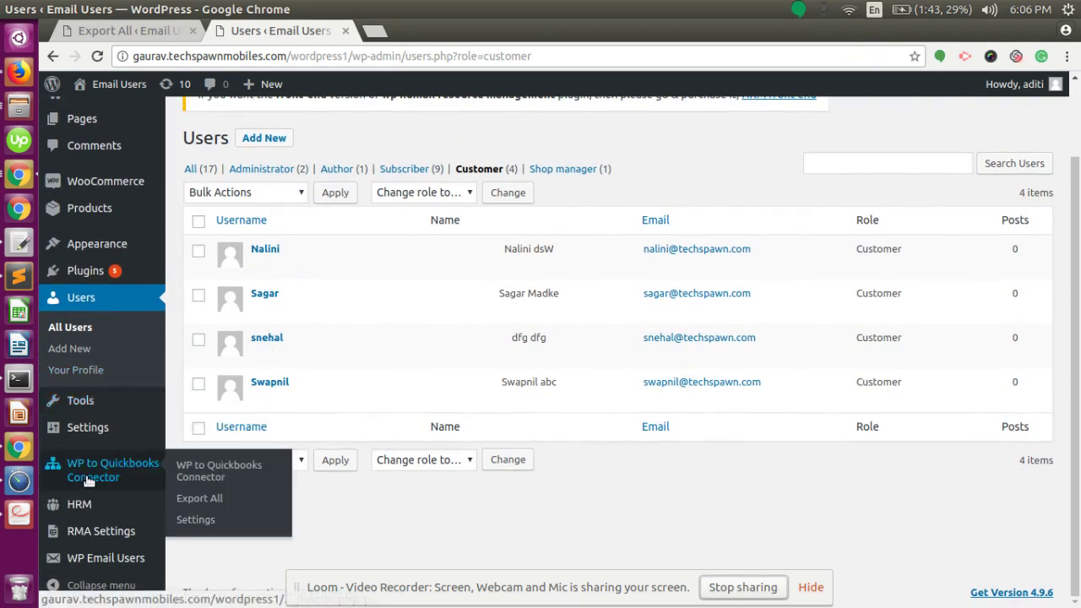
click(211, 503)
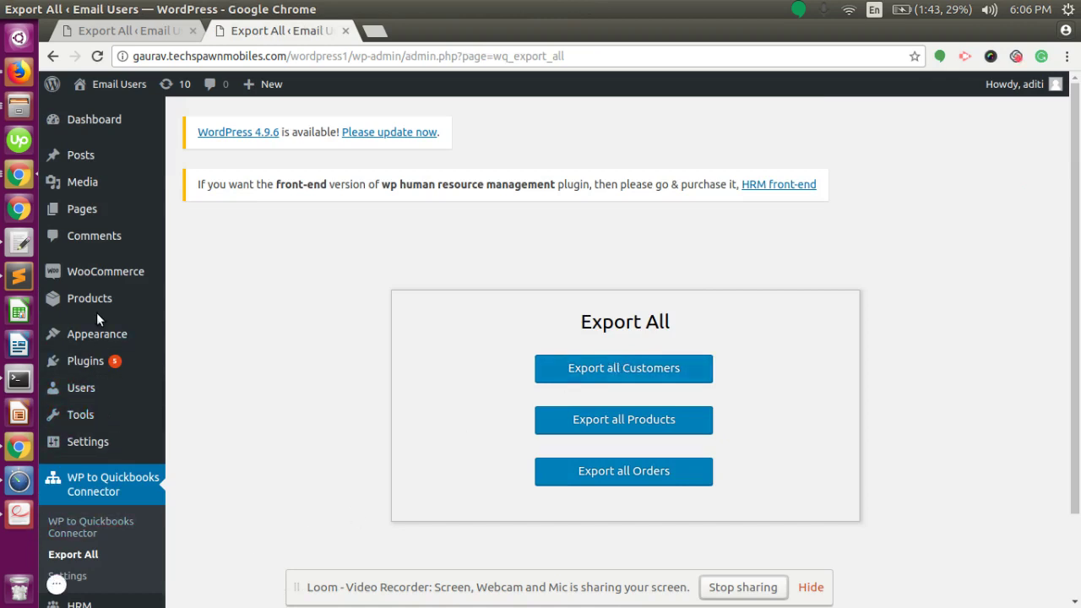
click(78, 387)
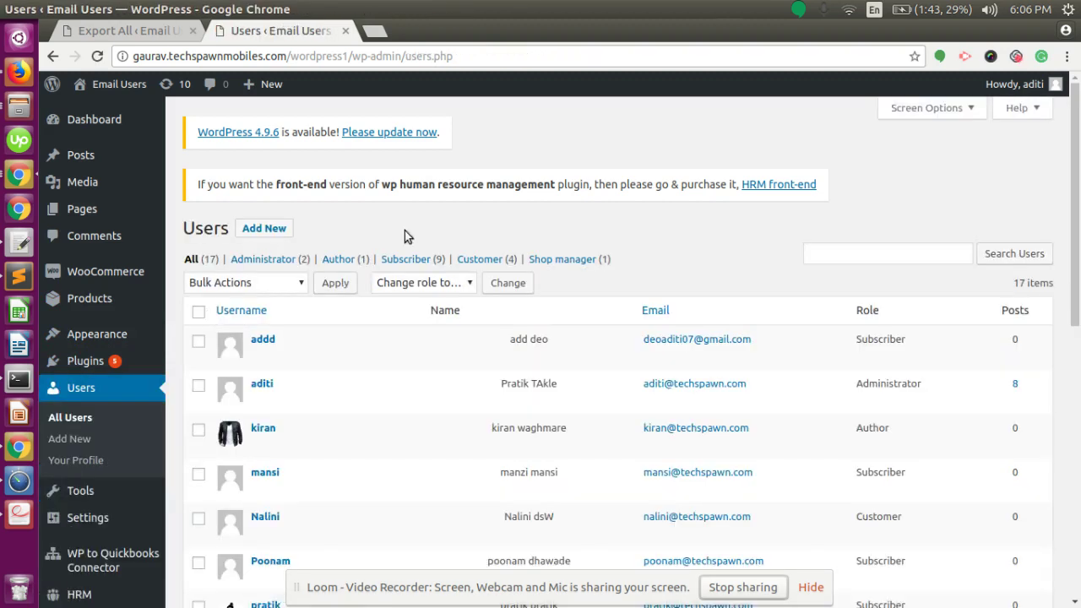
click(200, 312)
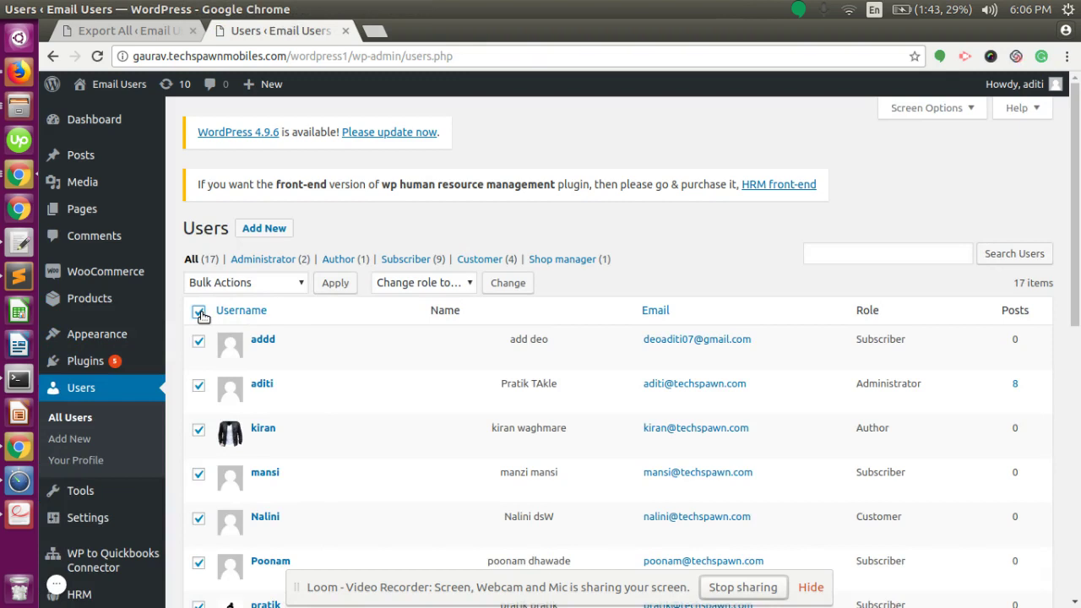
click(278, 282)
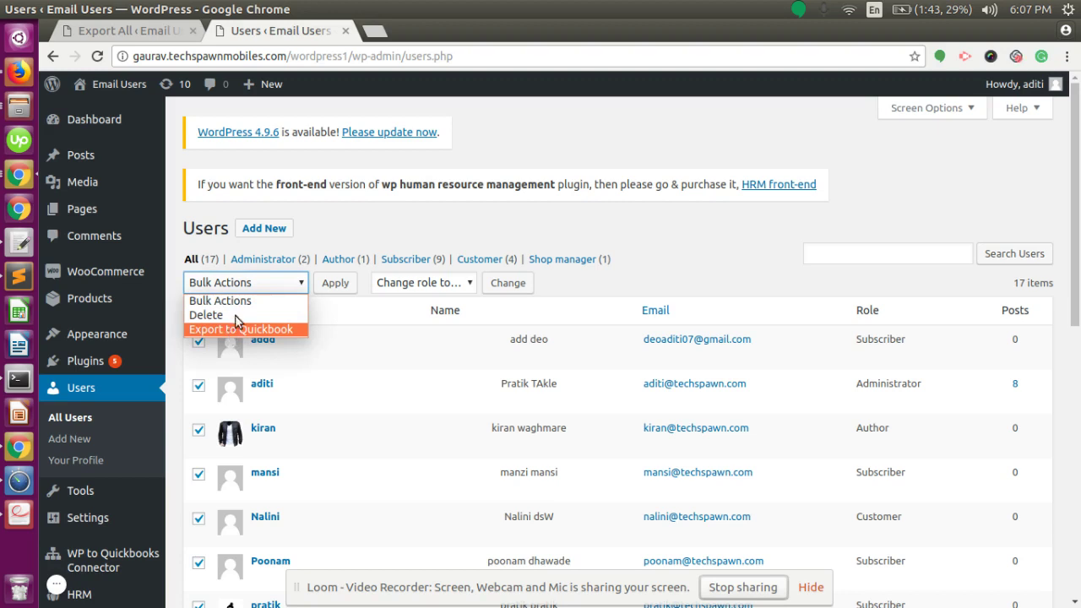
click(405, 228)
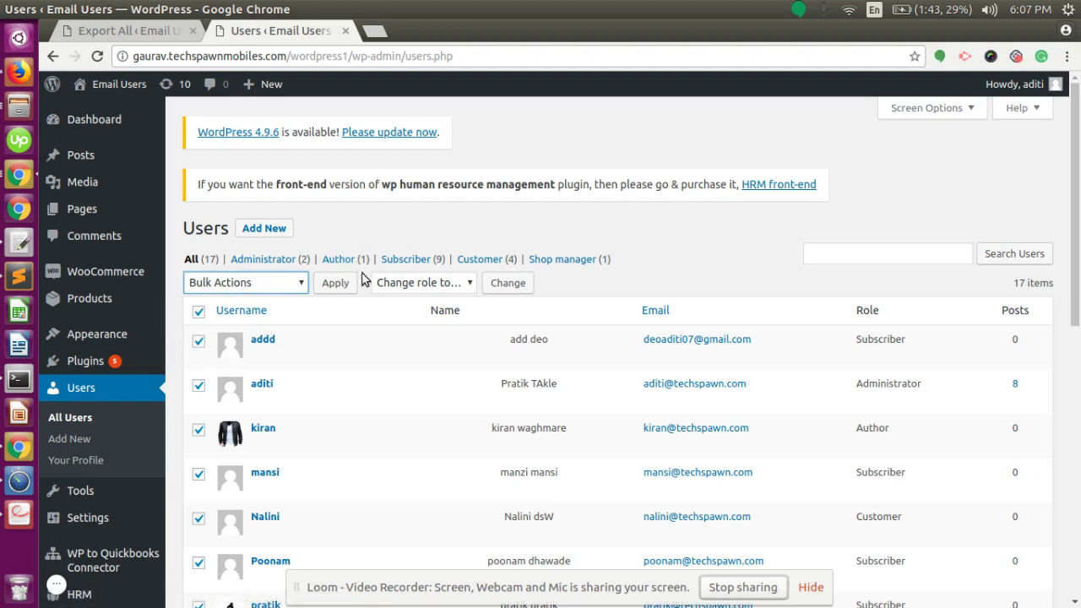
mouse_move(84, 559)
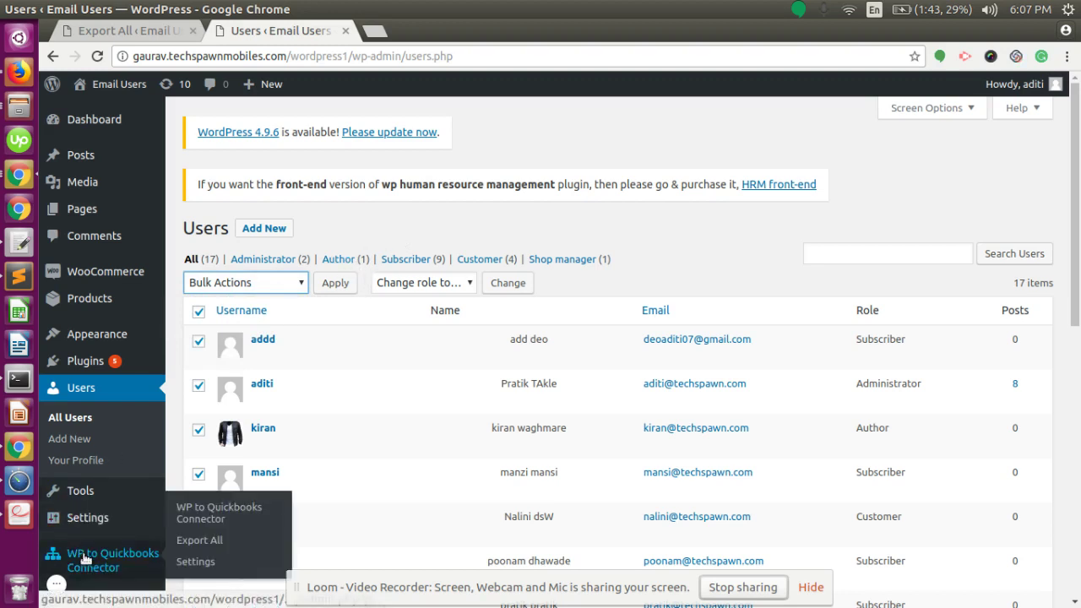
click(185, 535)
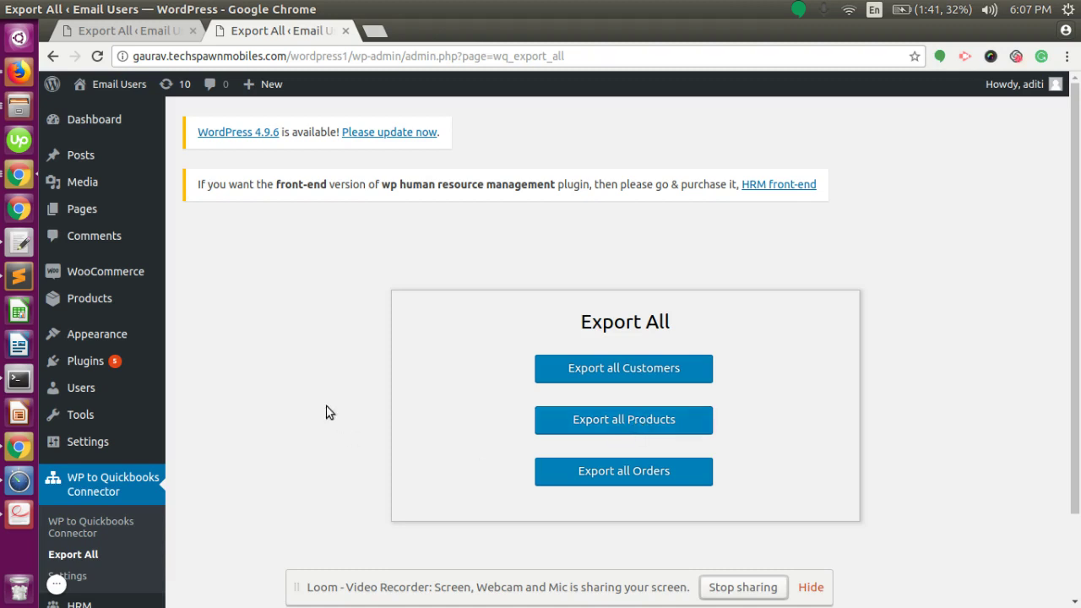
Select all 11 WooCommerce products and set the bulk action to 'Export to Quickbook'
click(91, 296)
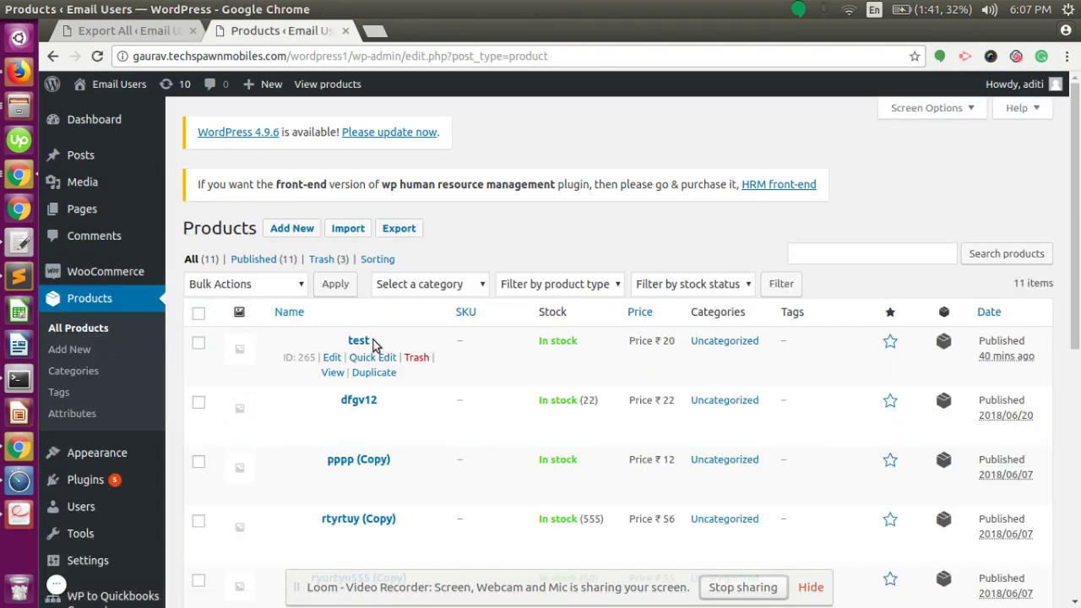
scroll(371, 325, down, 3)
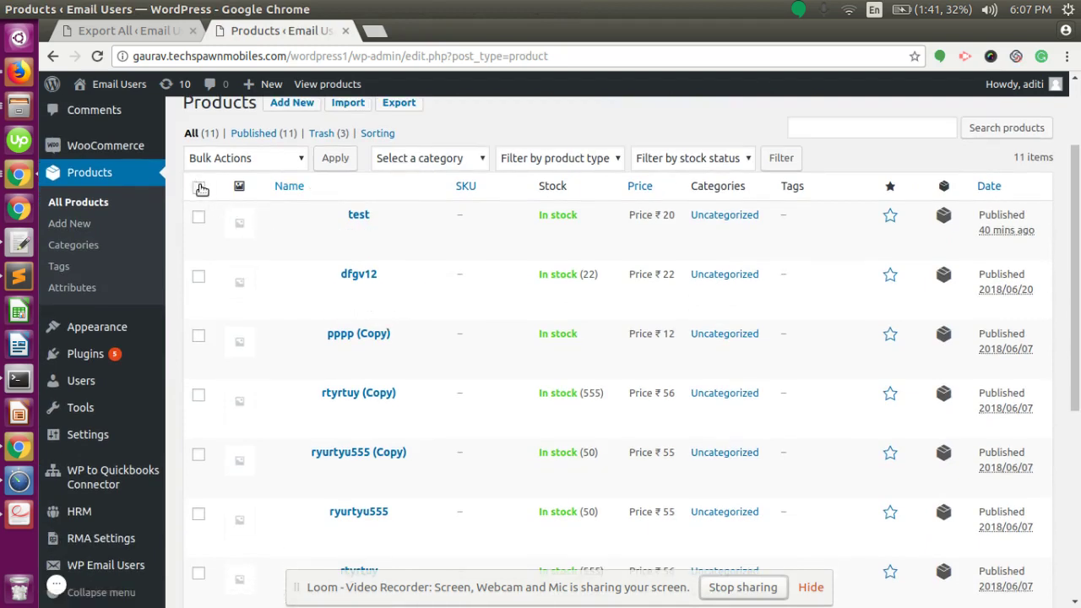
click(199, 187)
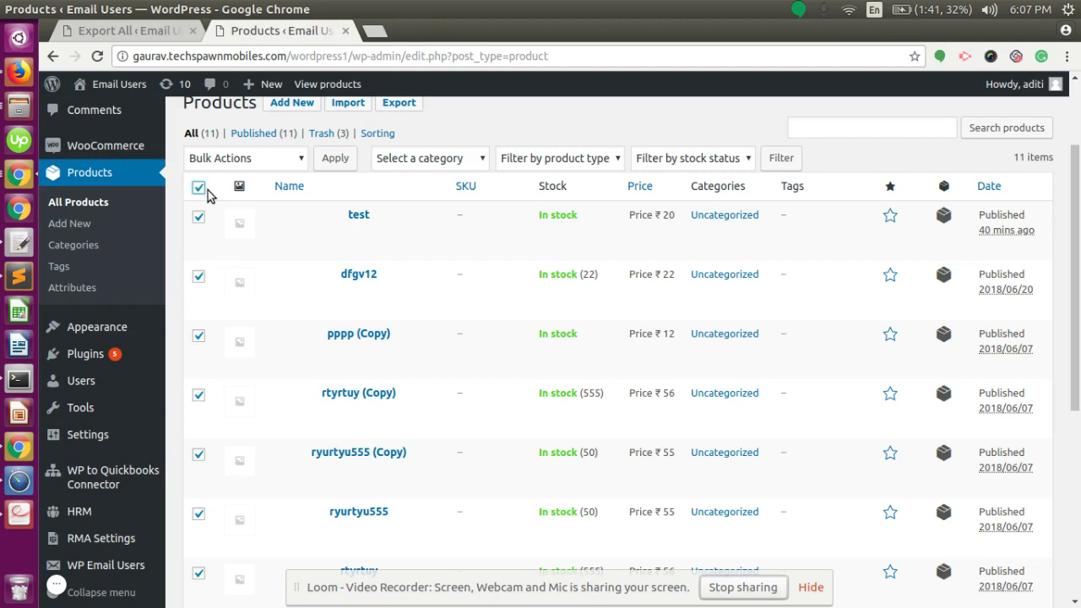
click(236, 155)
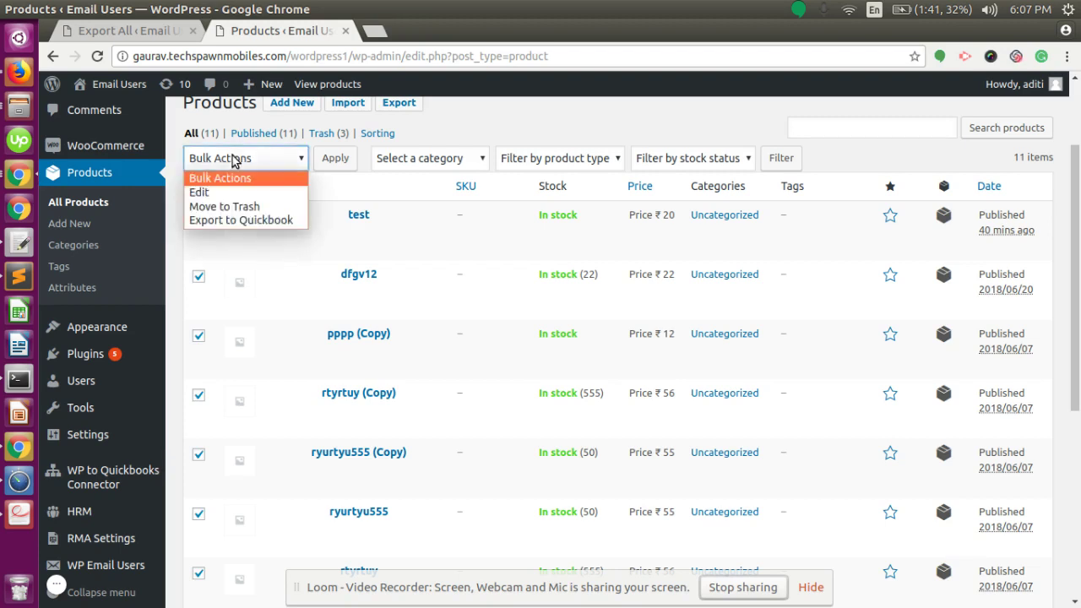
click(235, 222)
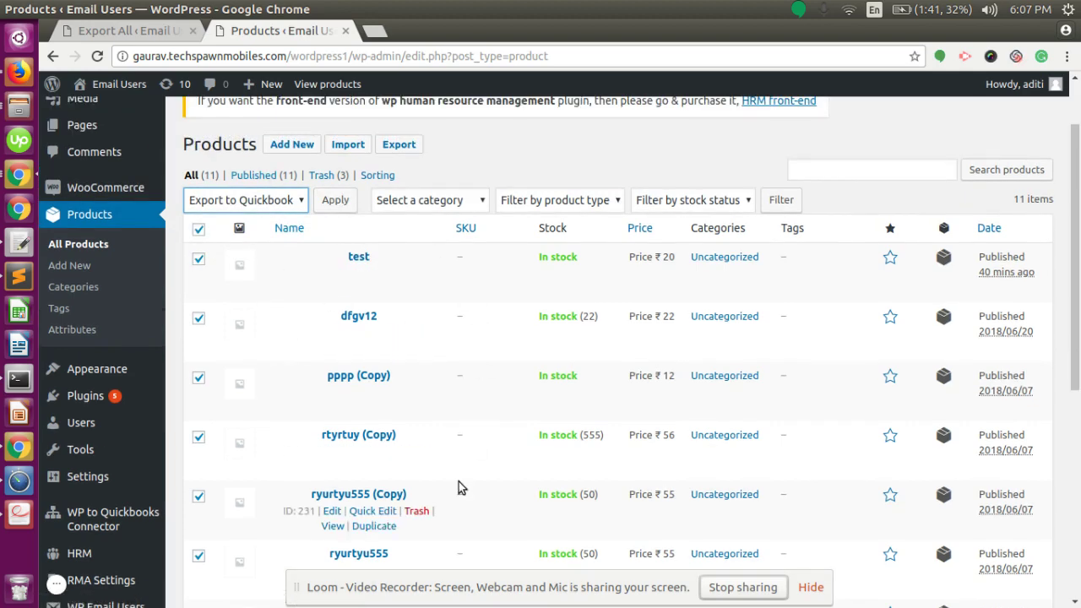
scroll(393, 434, up, 2)
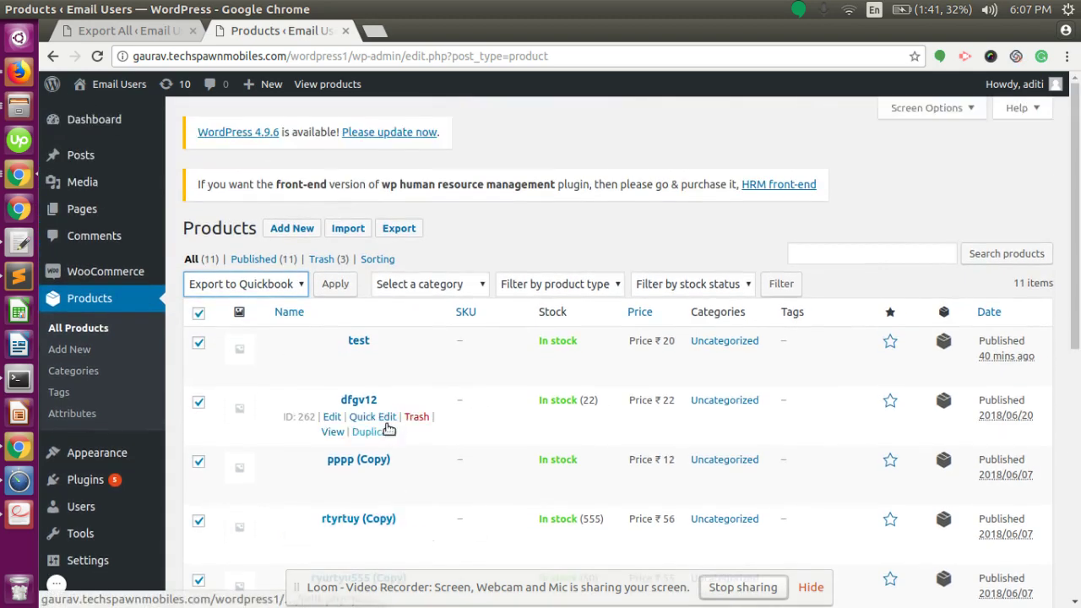
Publish a new product 'test1' described as 'test product' with regular price 20
click(289, 229)
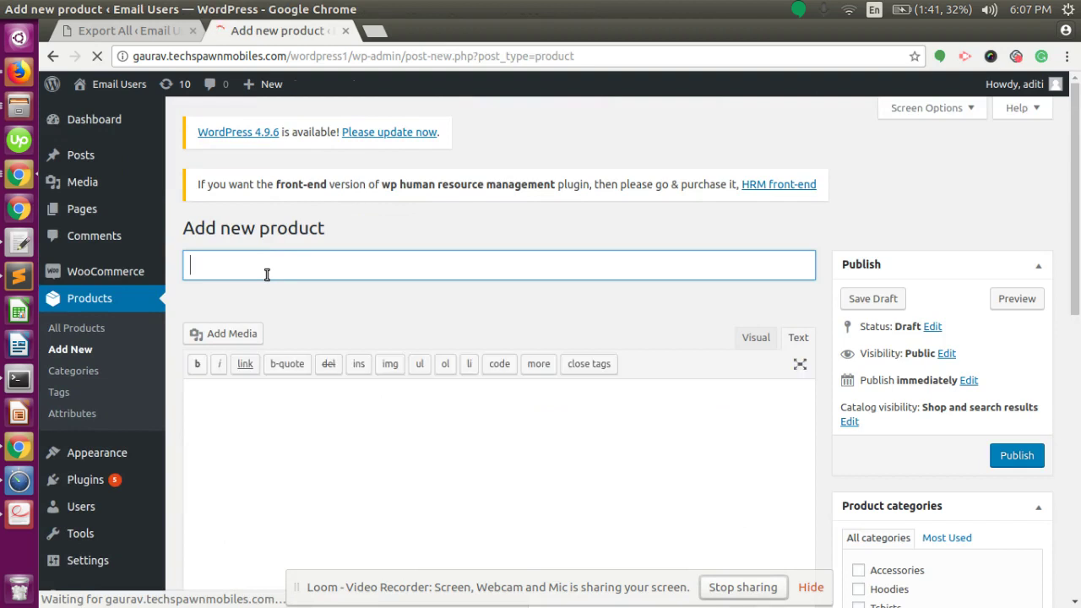
text(test)
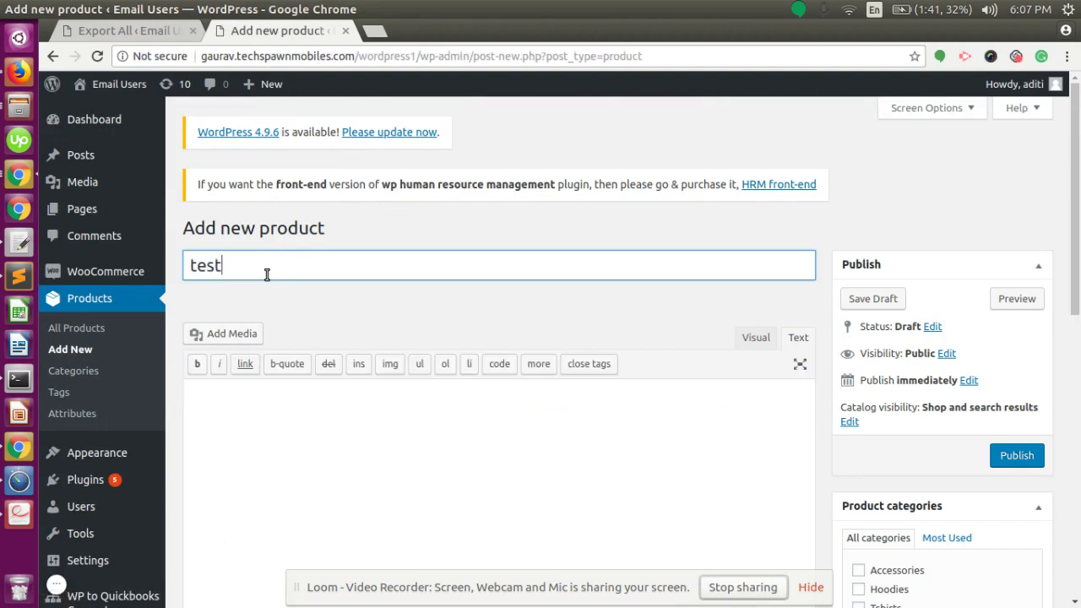
text(1)
key(Tab)
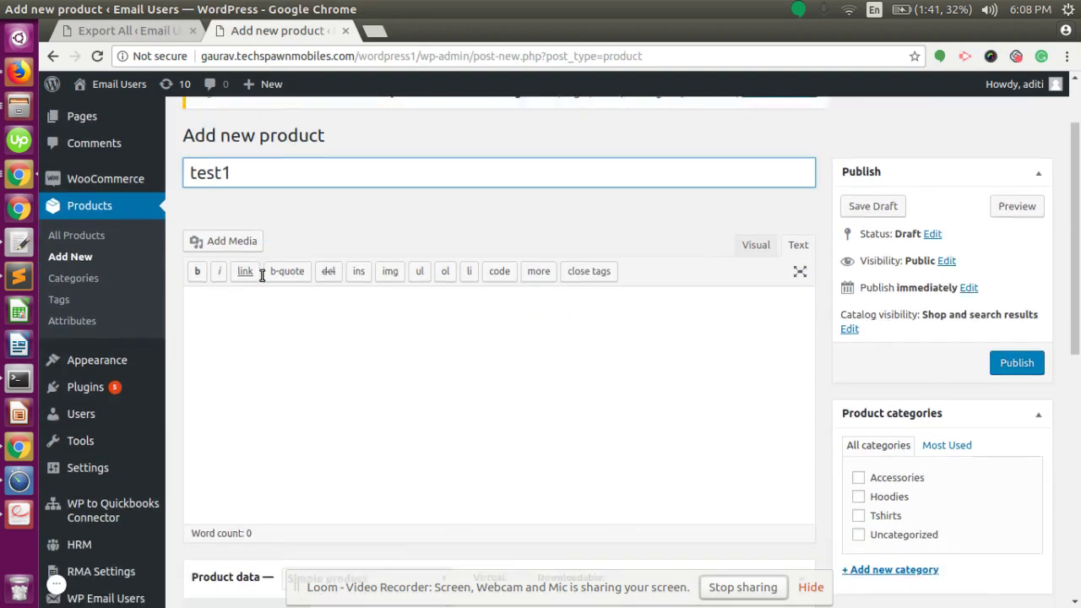
text(t)
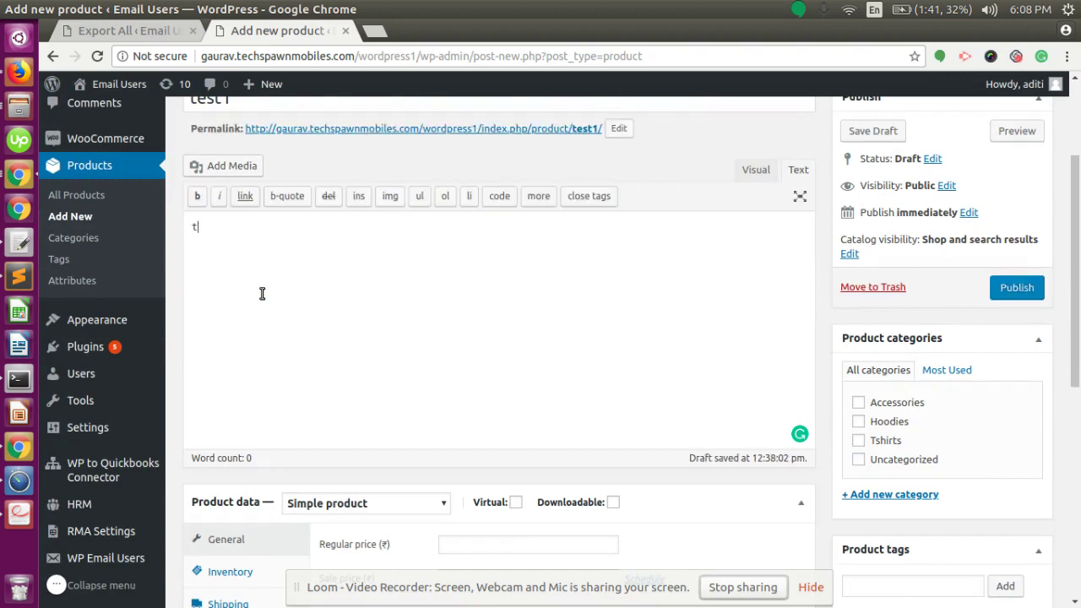
text(est product)
scroll(262, 293, down, 5)
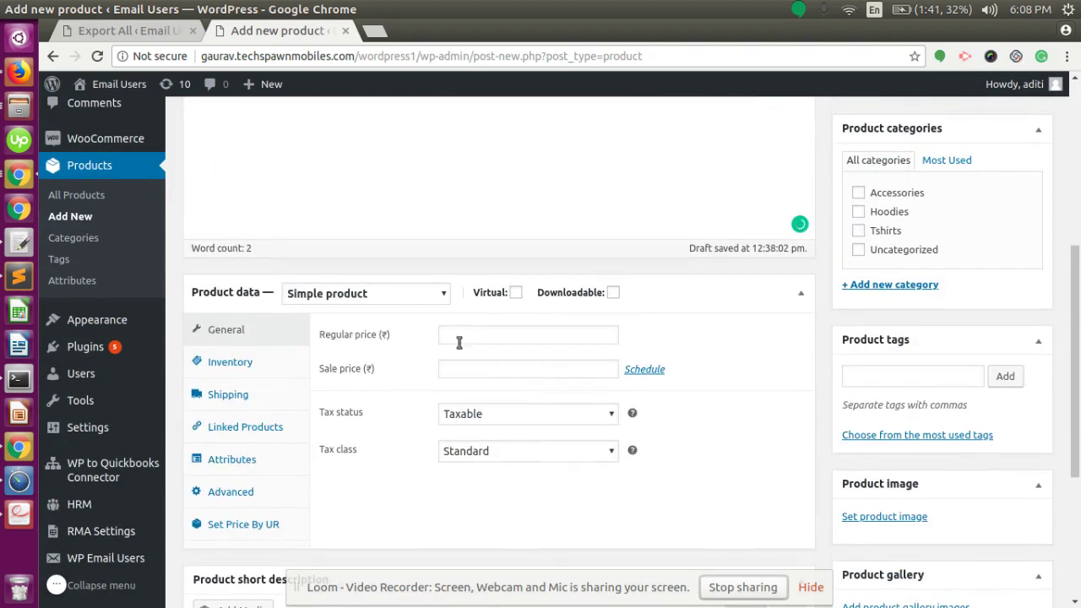
click(489, 336)
text(20)
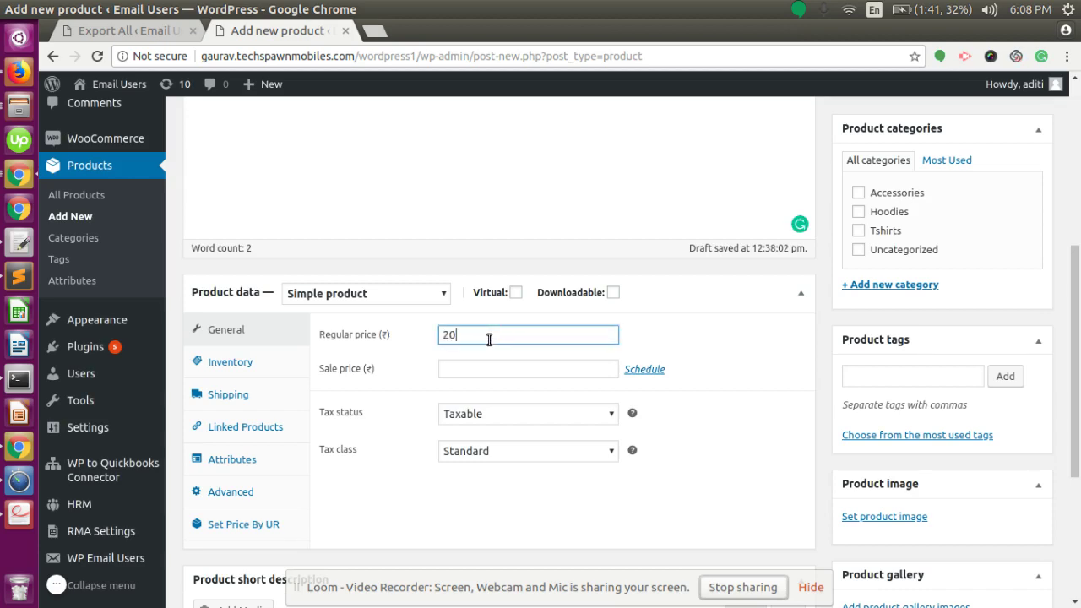
scroll(489, 339, down, 4)
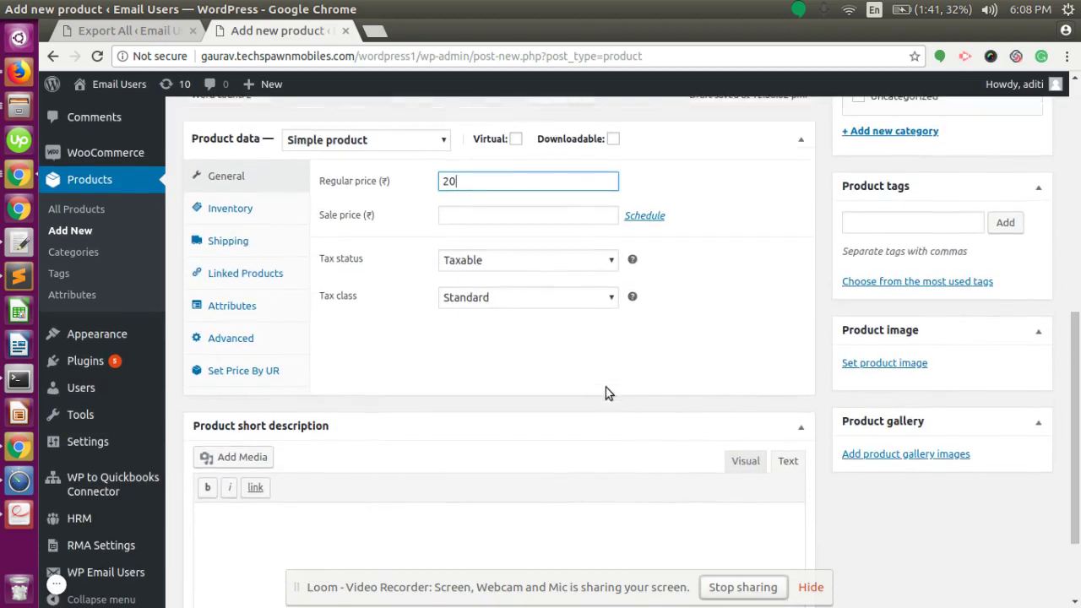
scroll(606, 392, up, 5)
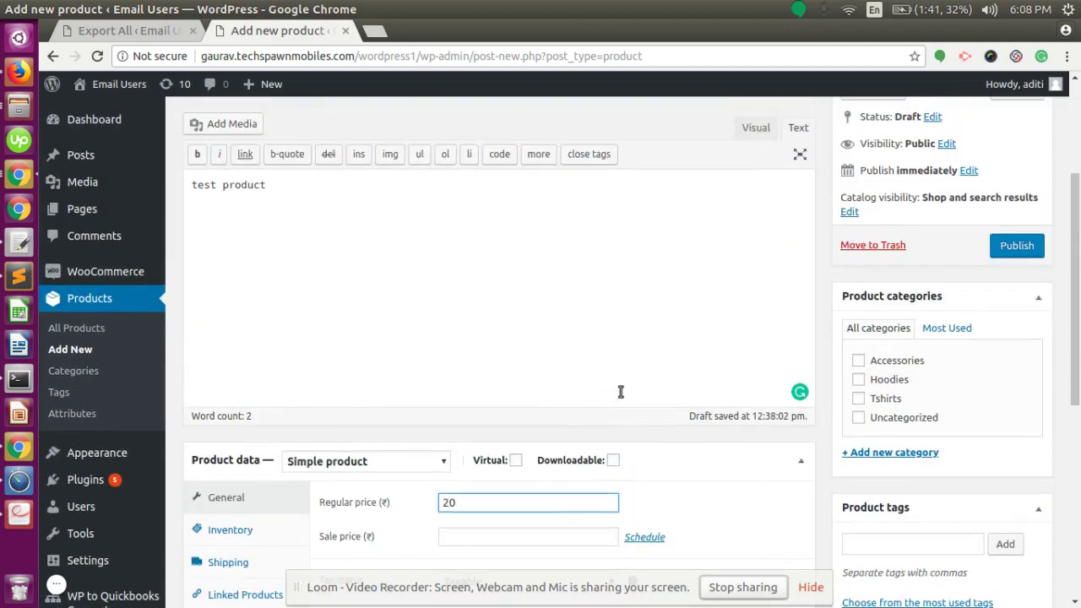
click(1012, 253)
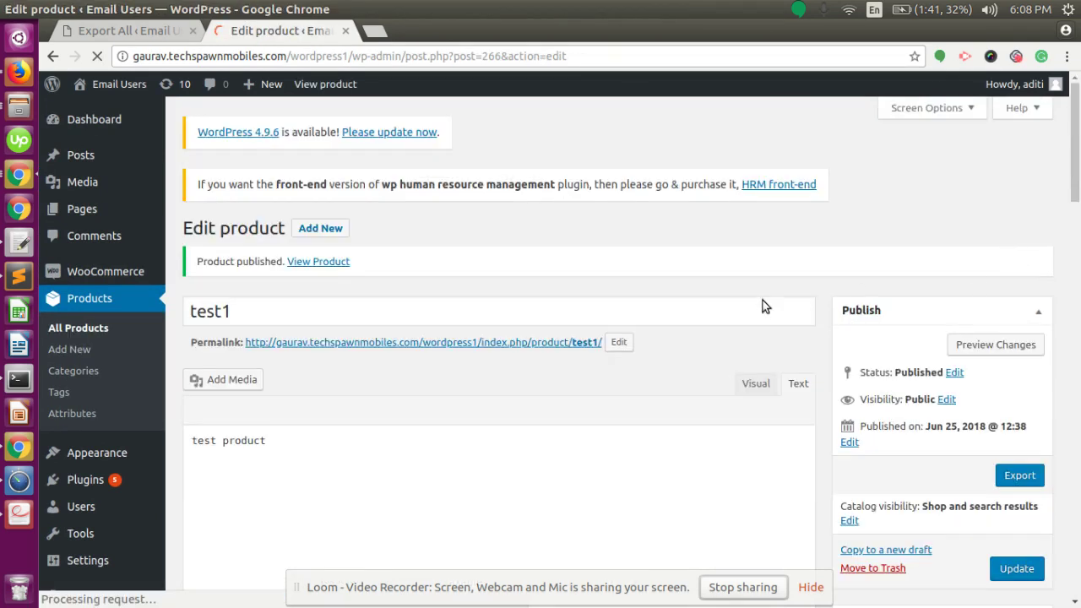
Export test1 to QuickBooks from its Publish box until 'Product updated' appears
scroll(803, 330, down, 1)
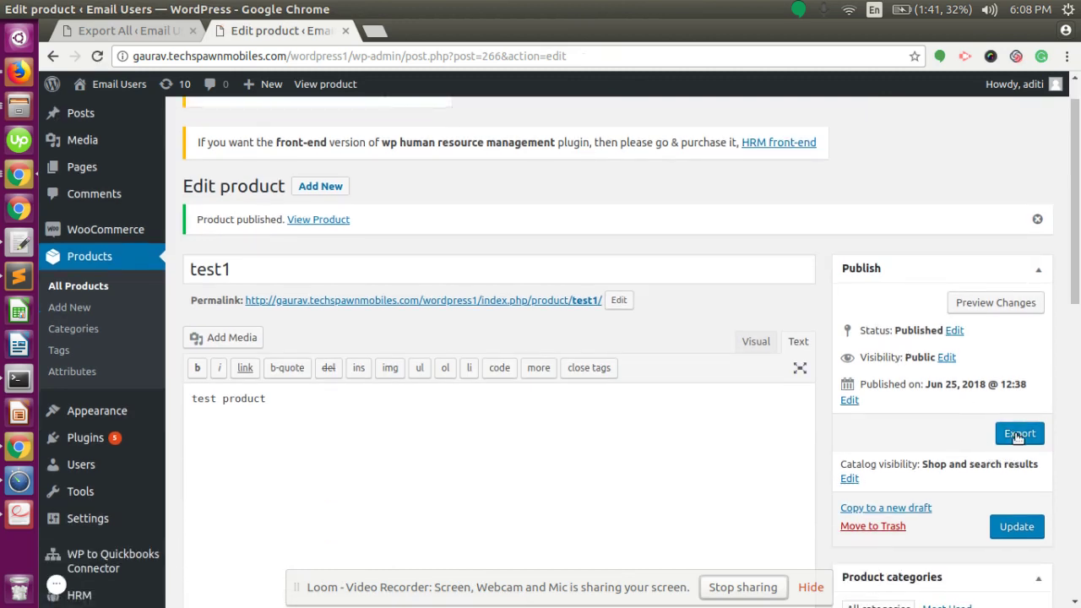
scroll(1018, 437, down, 1)
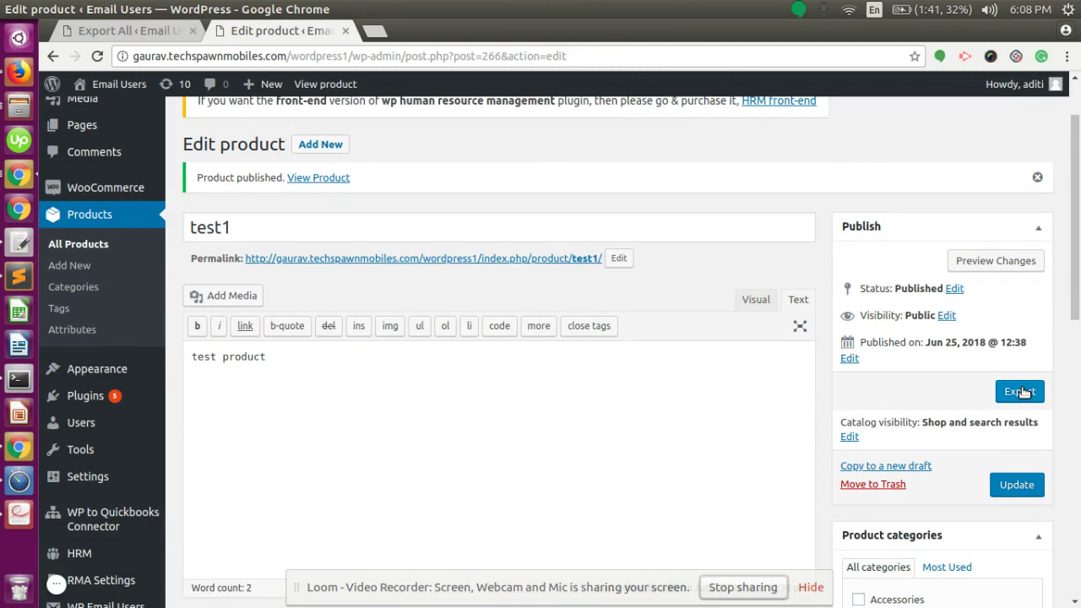
click(1021, 391)
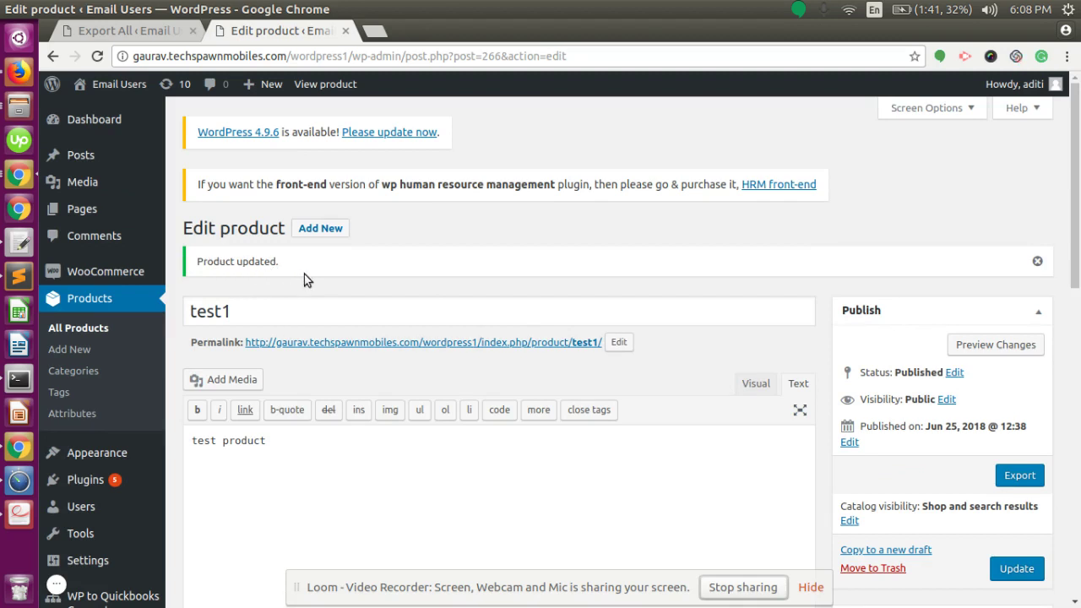
scroll(304, 274, down, 3)
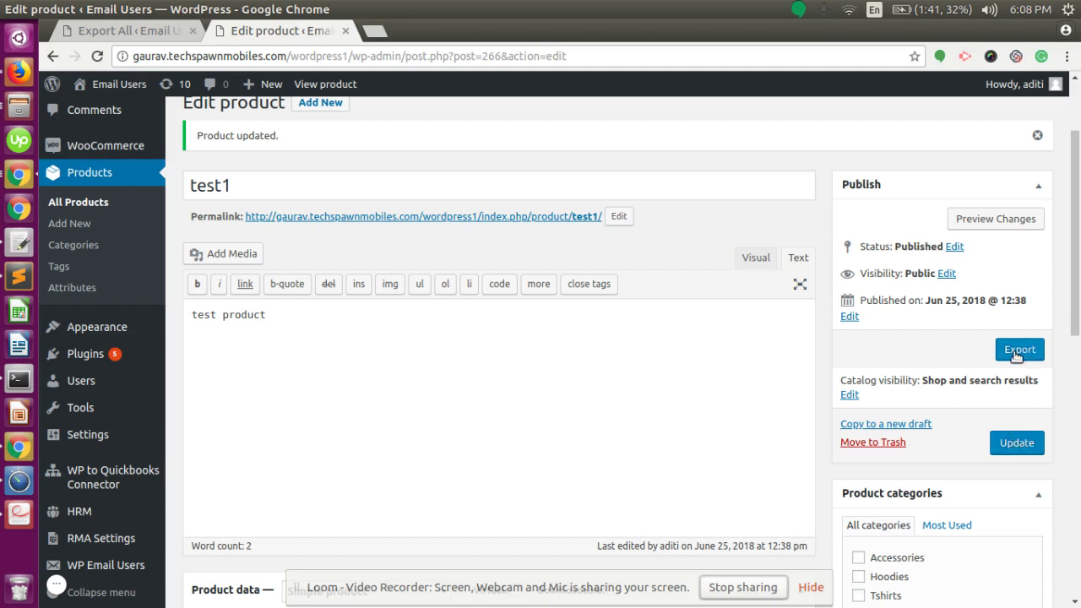
Find 'test' in QuickBooks Products and Services, inspect test1, then return to WordPress
key(alt+Tab)
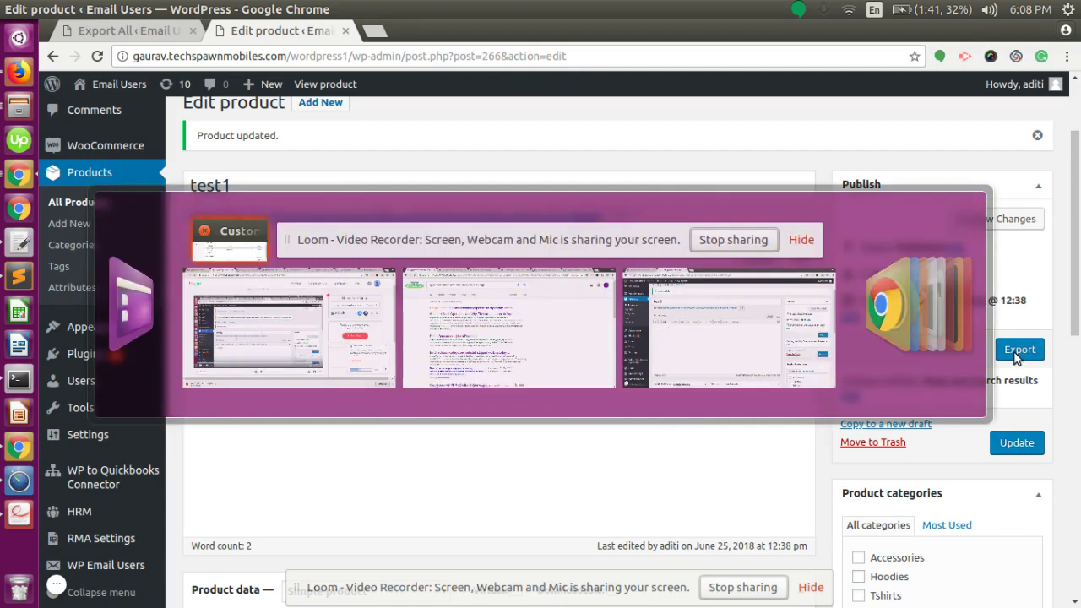
key(alt+Tab)
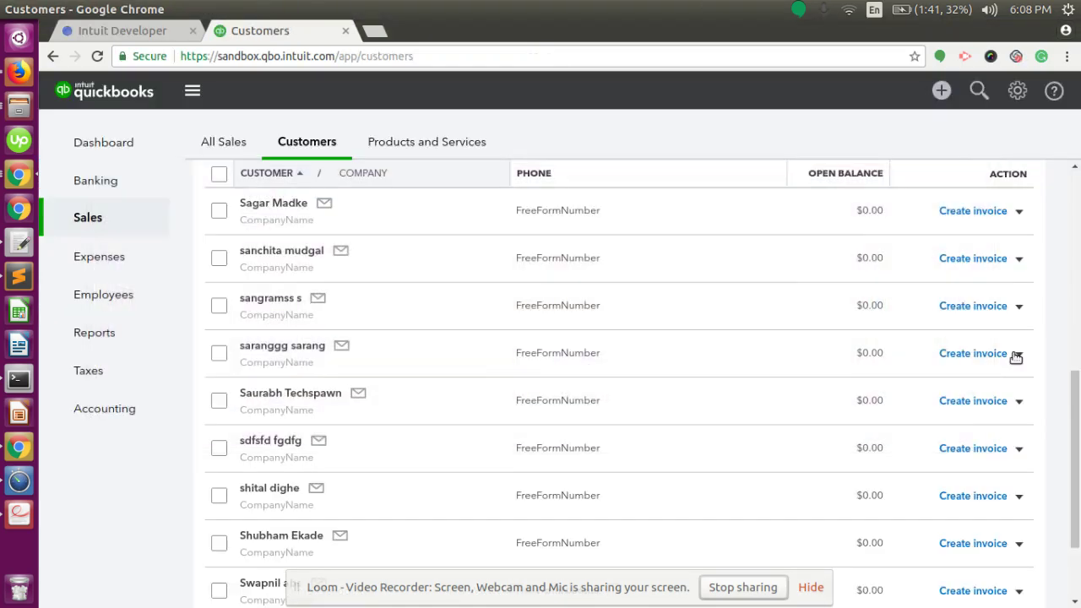
scroll(524, 405, up, 5)
click(407, 143)
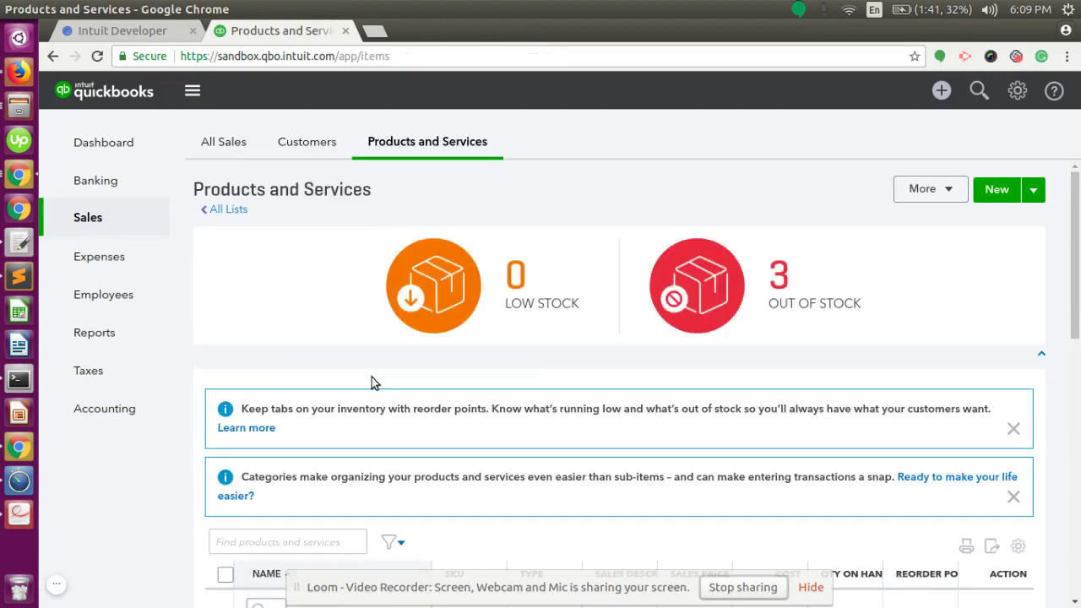
scroll(397, 418, down, 1)
scroll(398, 421, down, 3)
click(274, 335)
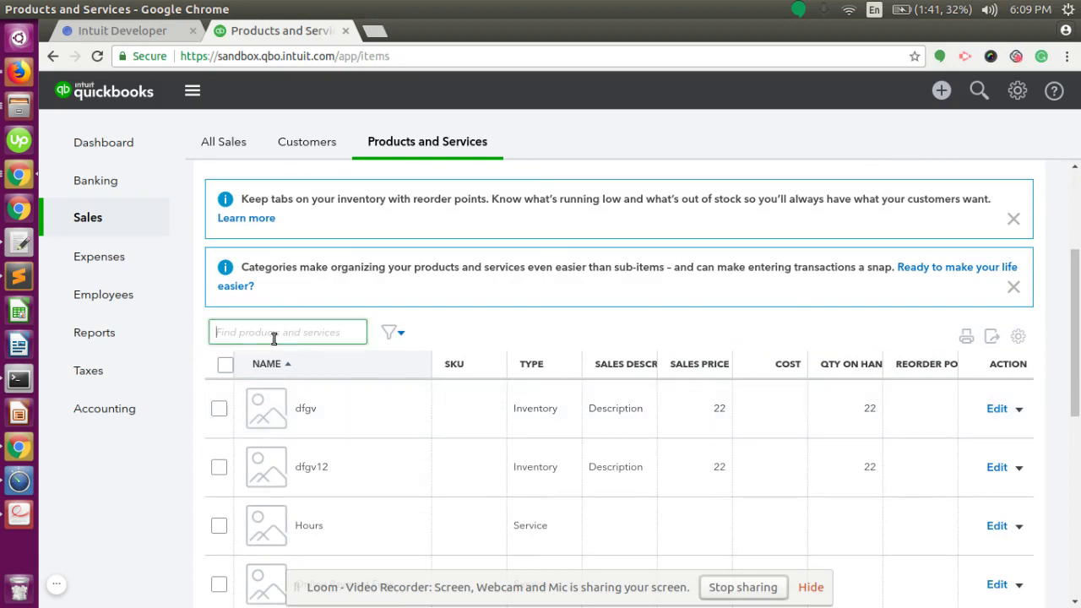
text(test)
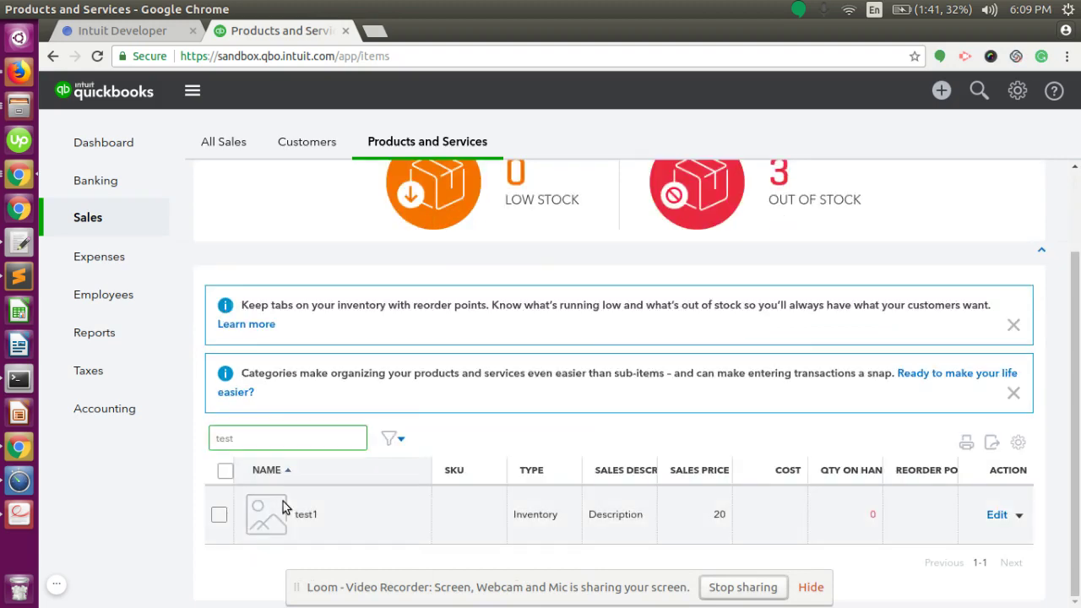
click(283, 505)
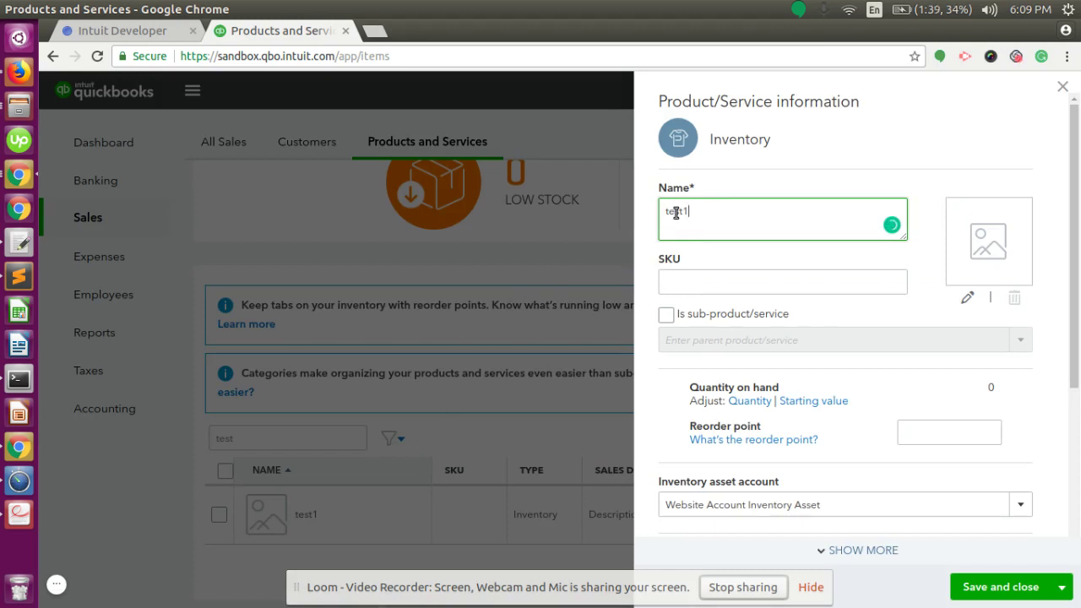
click(1063, 87)
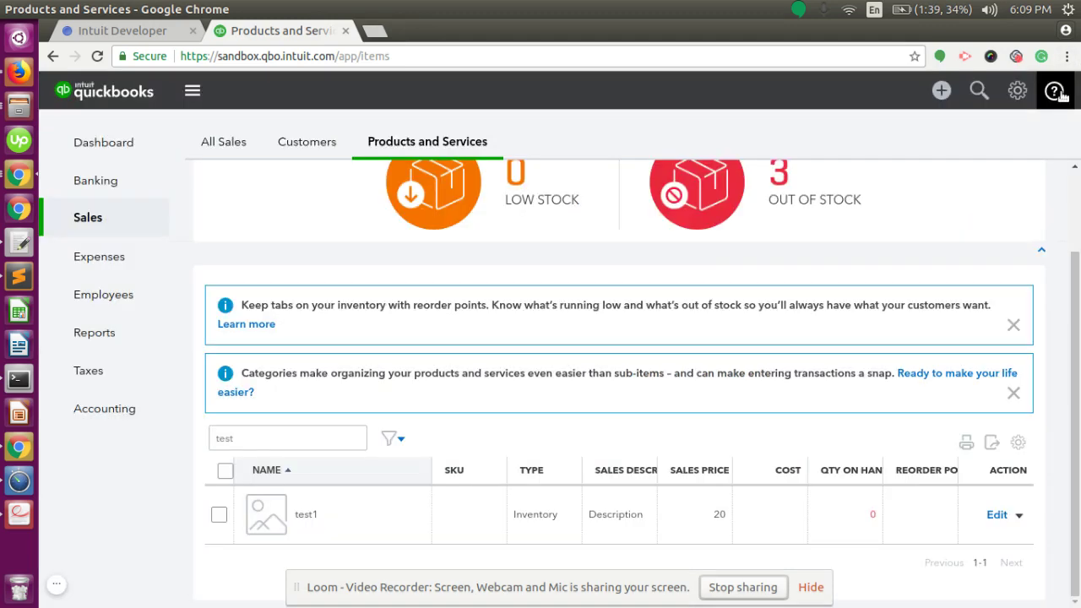
key(alt+Tab)
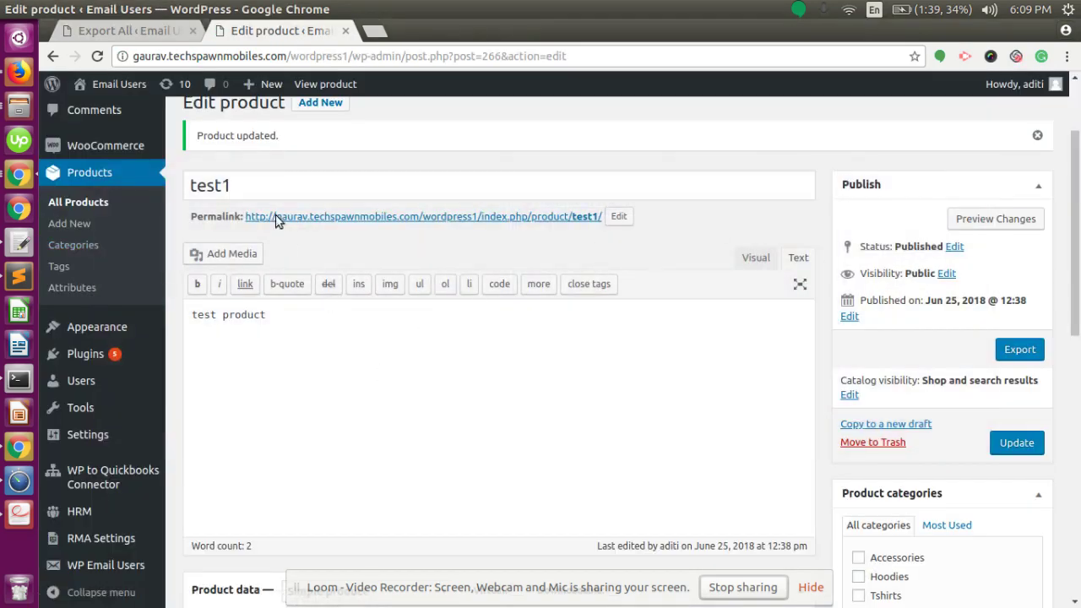
Show all 12 products, with test1 listed first at ₹20 and published
click(87, 174)
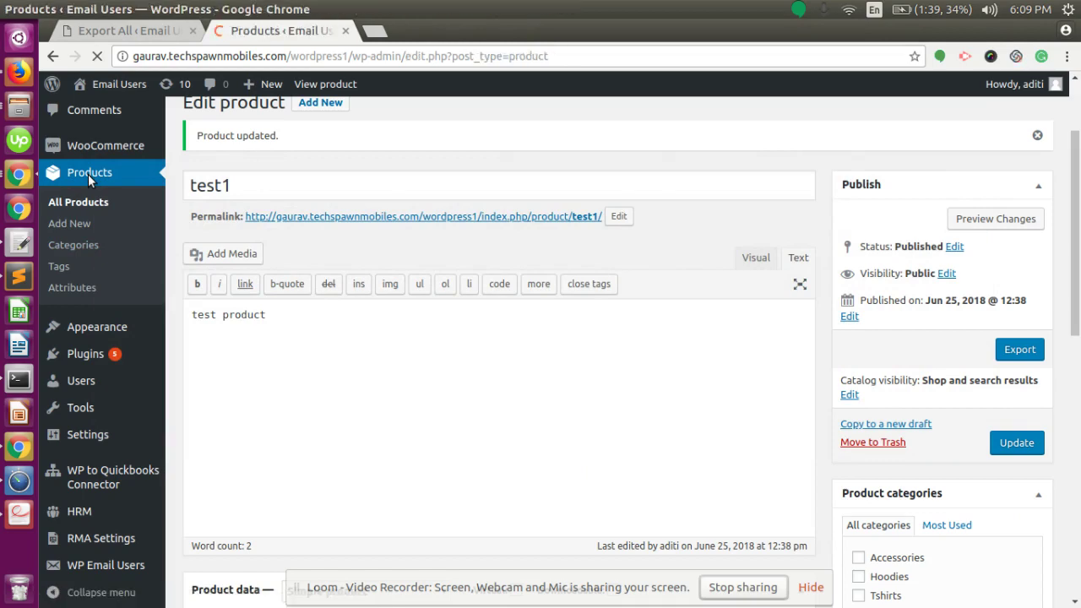
scroll(73, 429, down, 1)
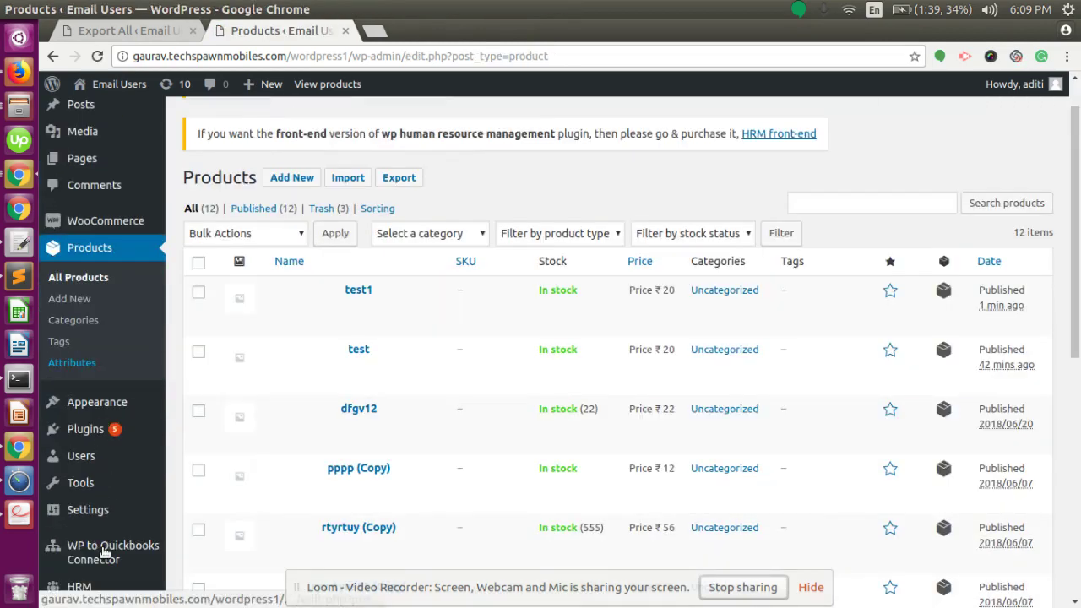
scroll(104, 553, down, 2)
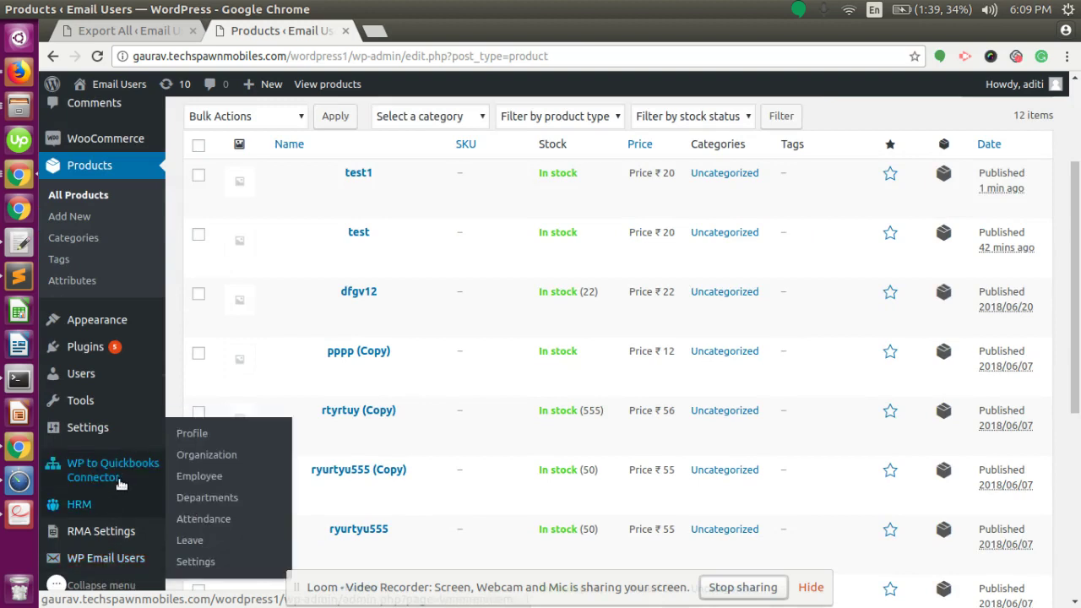
mouse_move(148, 478)
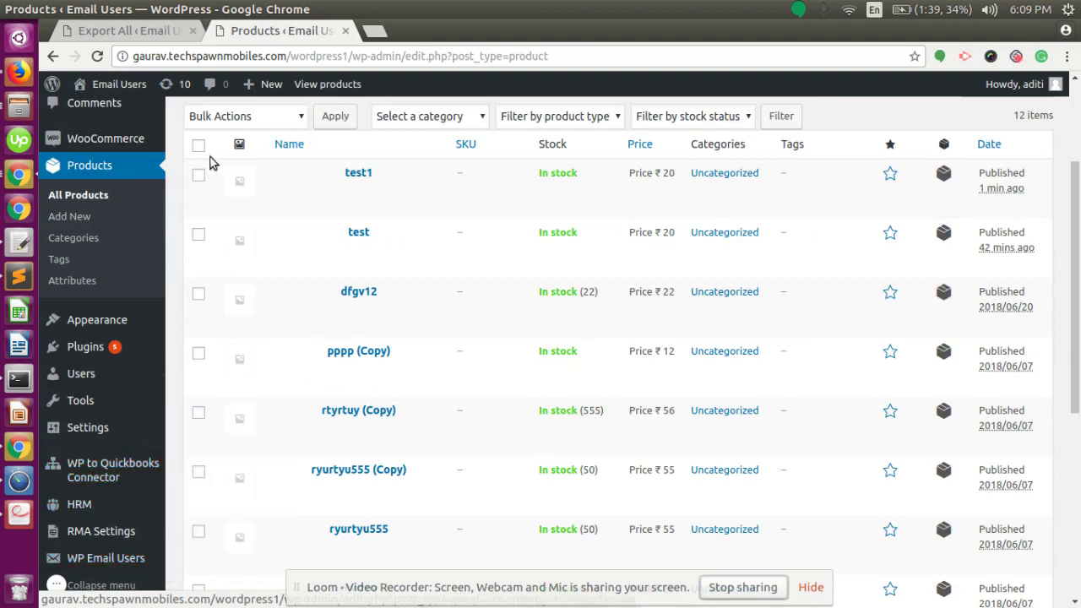
Check that Bulk Actions offers Export to Quickbook, then dismiss it unchosen
click(245, 117)
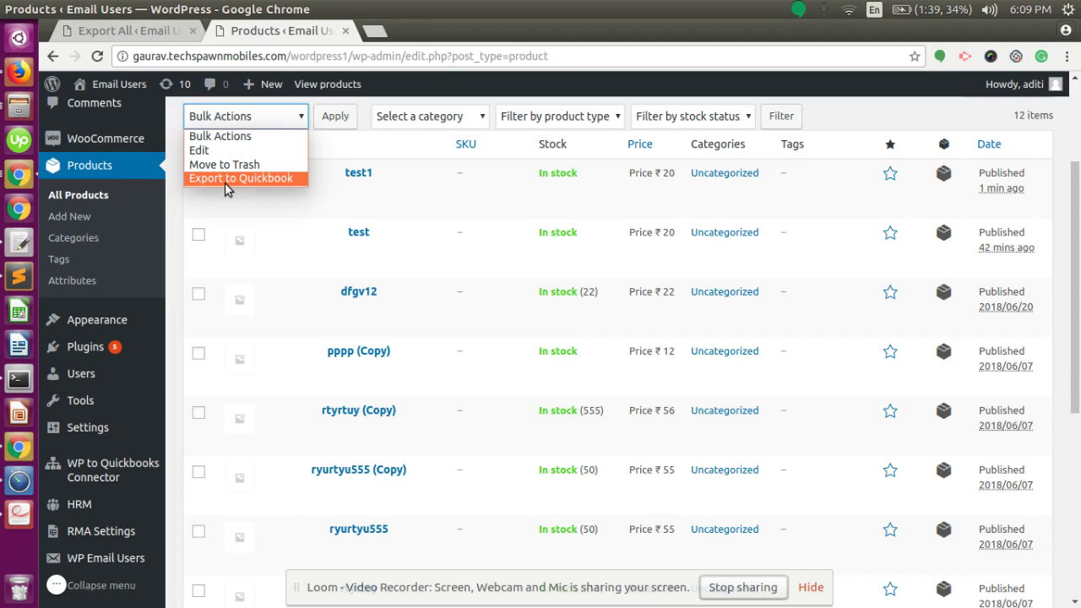
click(127, 591)
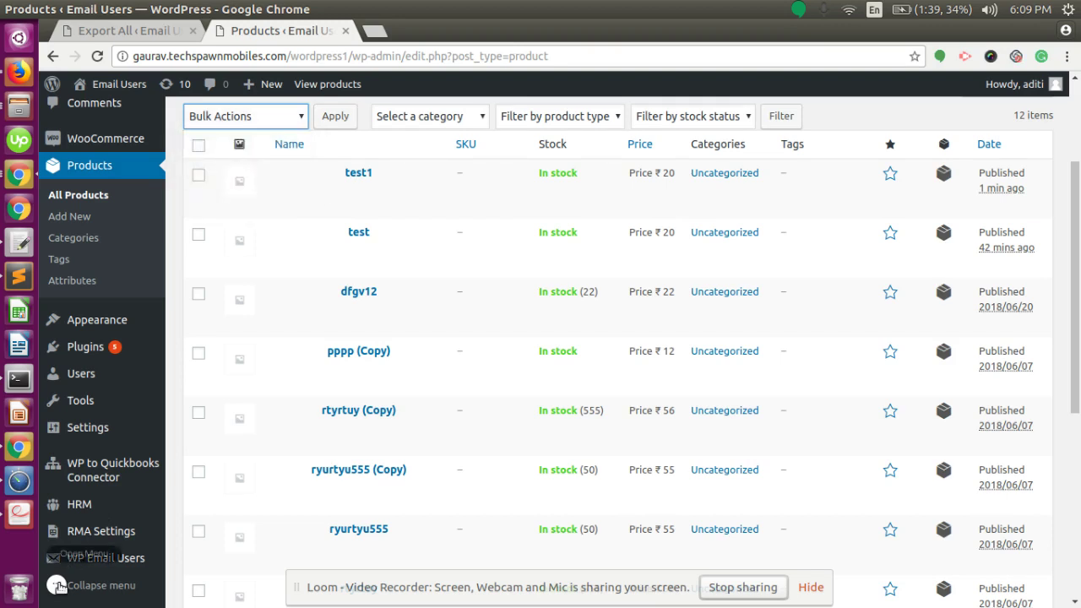
click(56, 584)
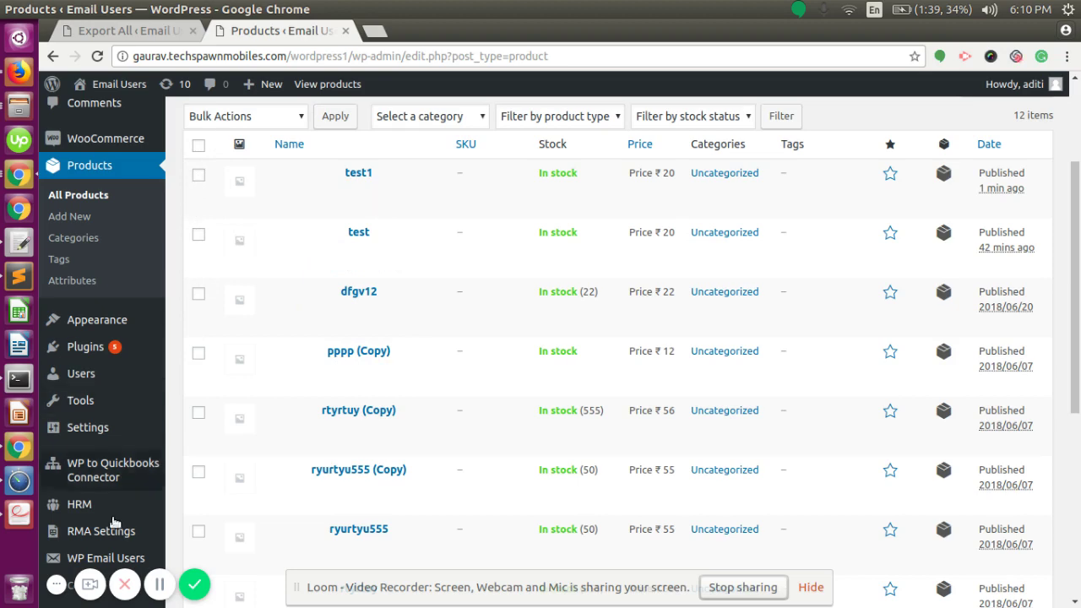
scroll(63, 549, down, 4)
Go through the connector's Export All and setup pages to its order status Settings
mouse_move(122, 484)
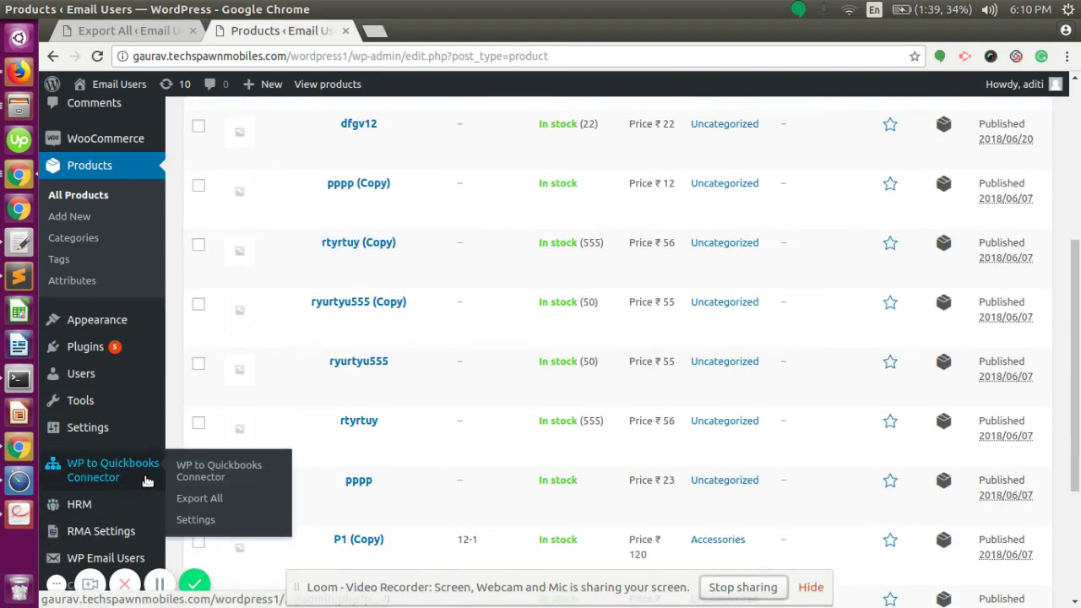
click(198, 498)
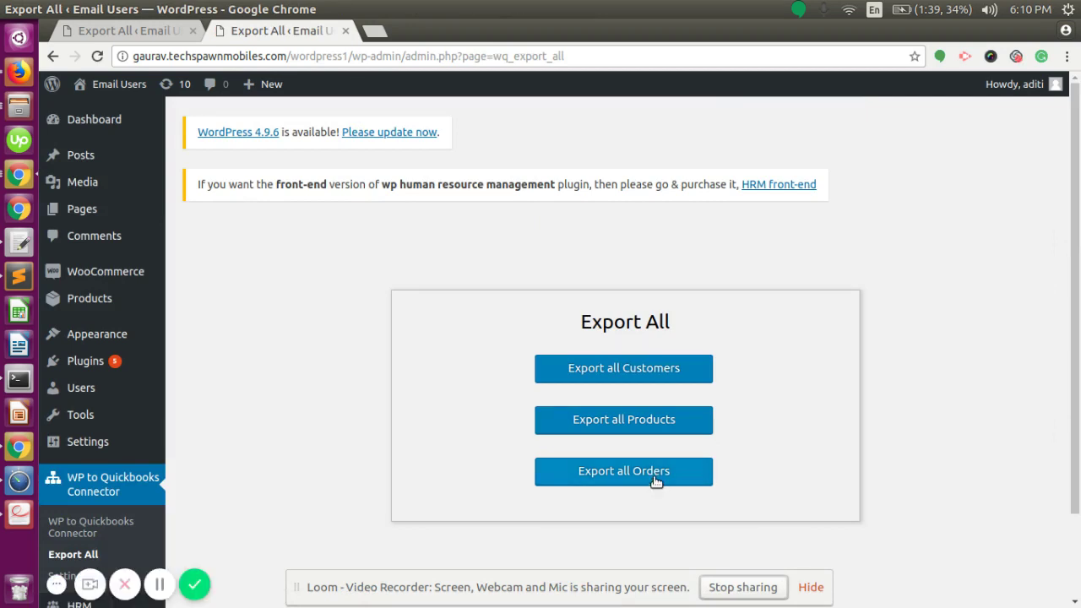
click(135, 504)
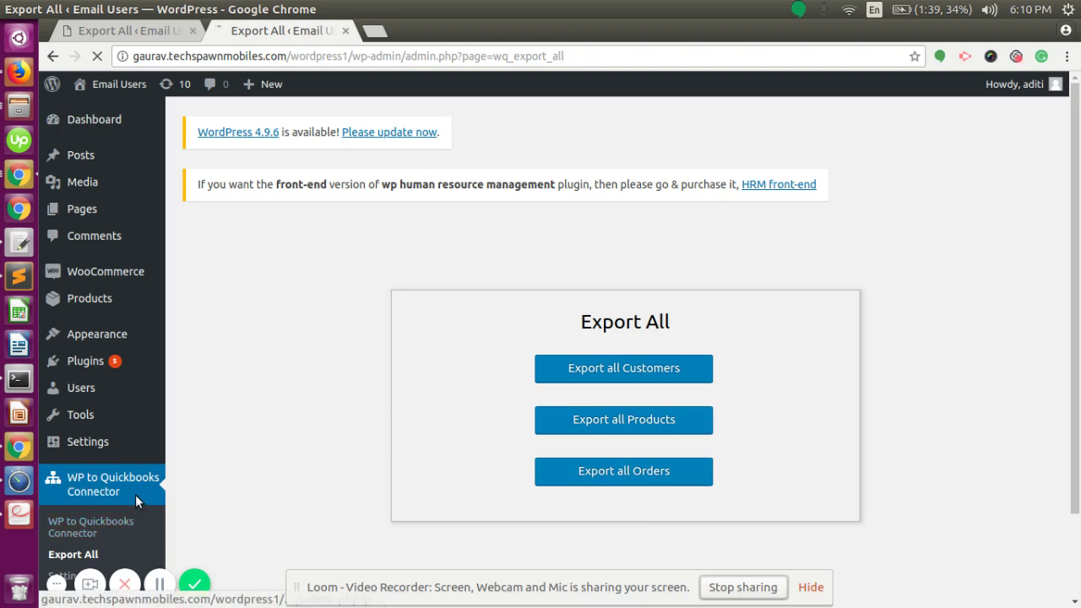
click(84, 577)
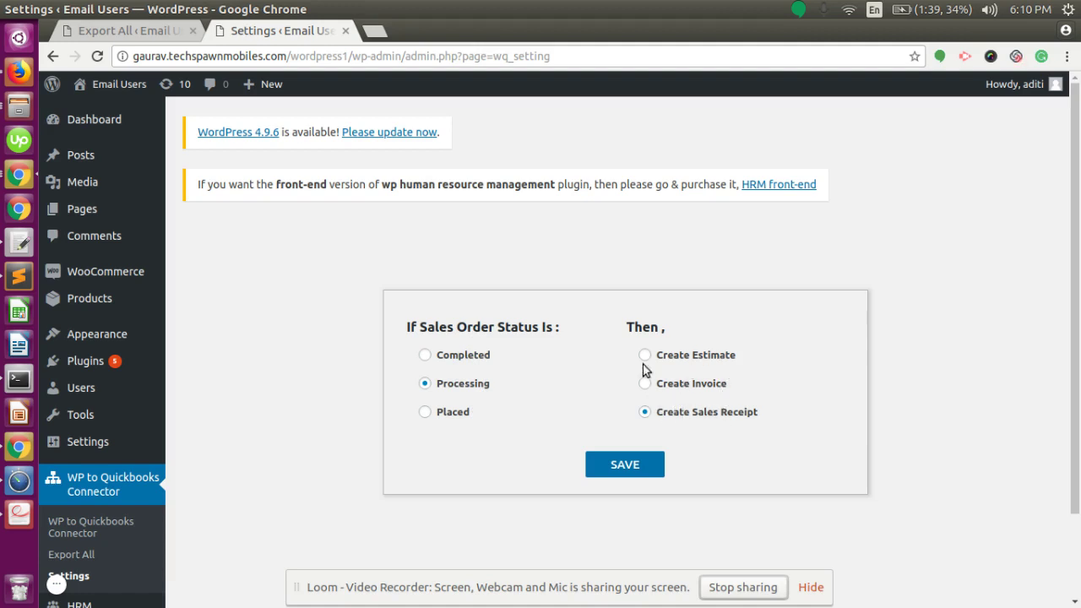
Map Completed orders to Create Sales Receipt, save the rule, and return to Export All
click(645, 413)
click(644, 385)
click(428, 357)
click(646, 355)
click(645, 413)
click(602, 471)
click(654, 465)
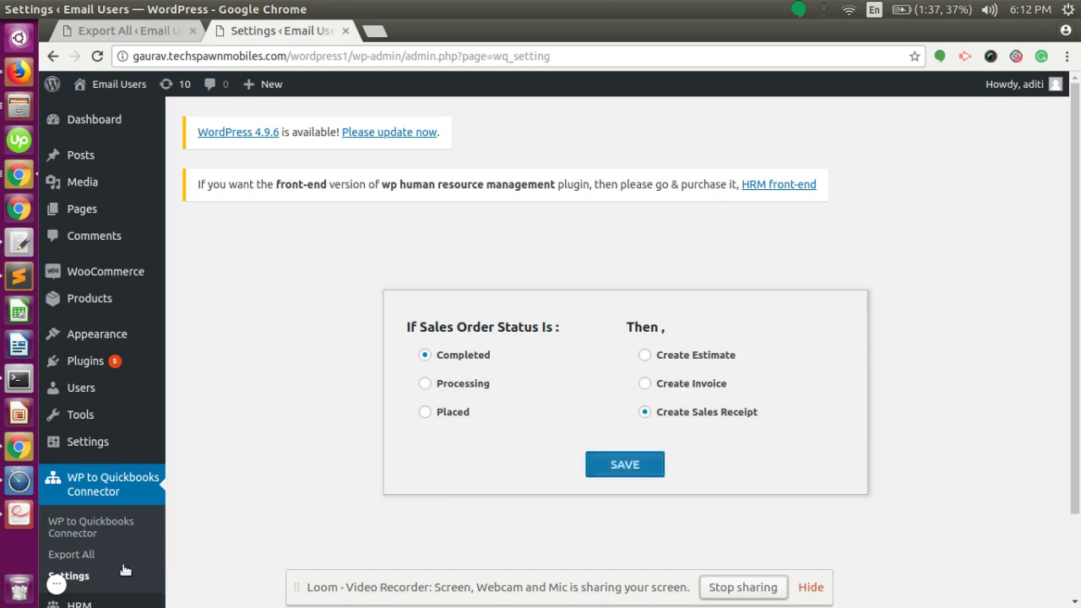
click(71, 554)
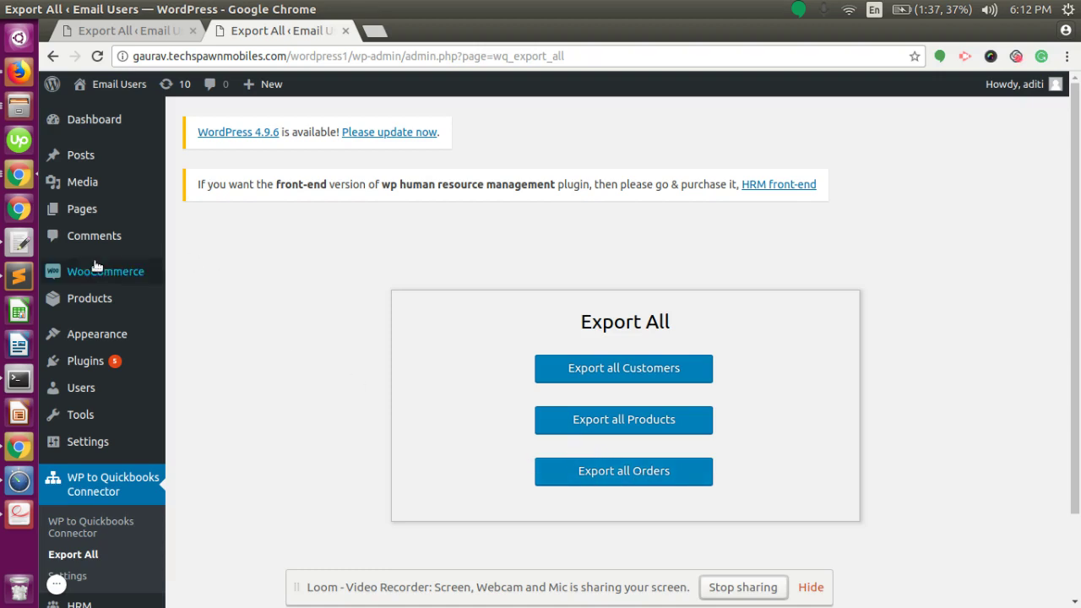
In WooCommerce Orders, set the bulk action to Export to Quickbook
mouse_move(90, 296)
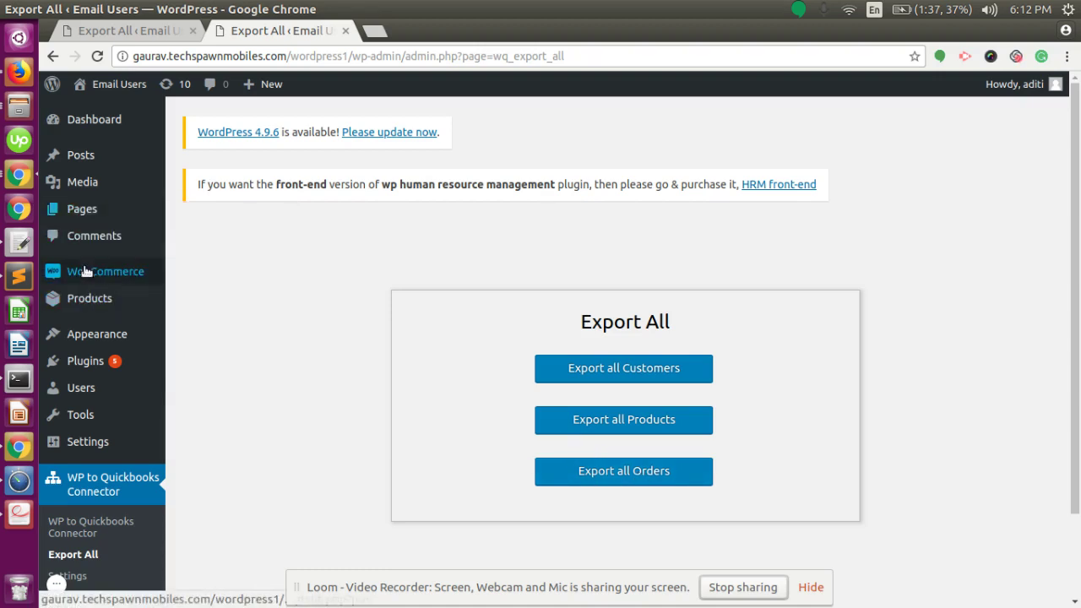
click(187, 274)
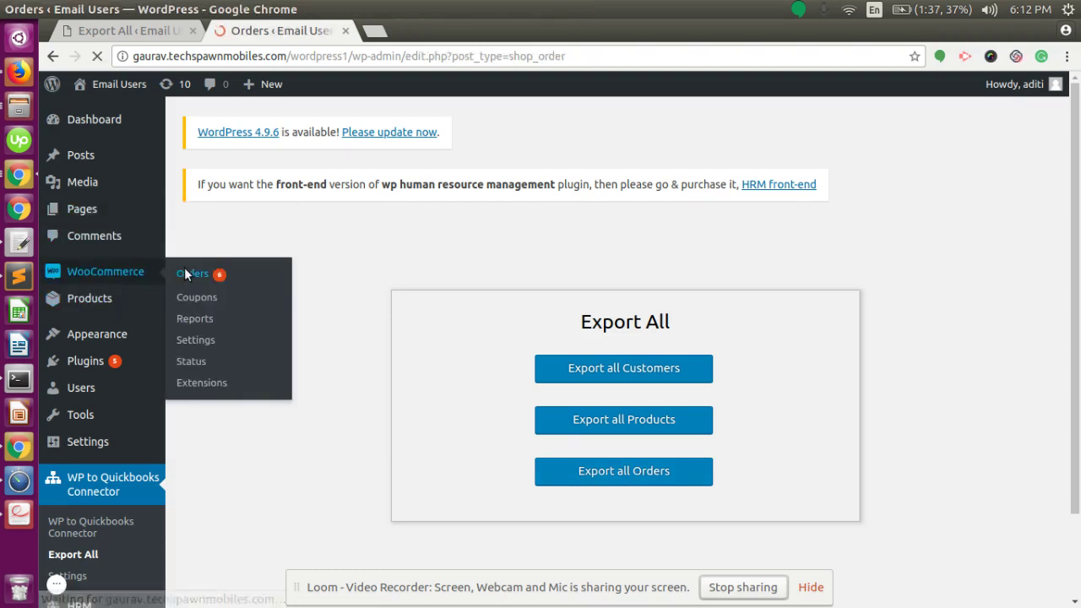
scroll(386, 357, down, 2)
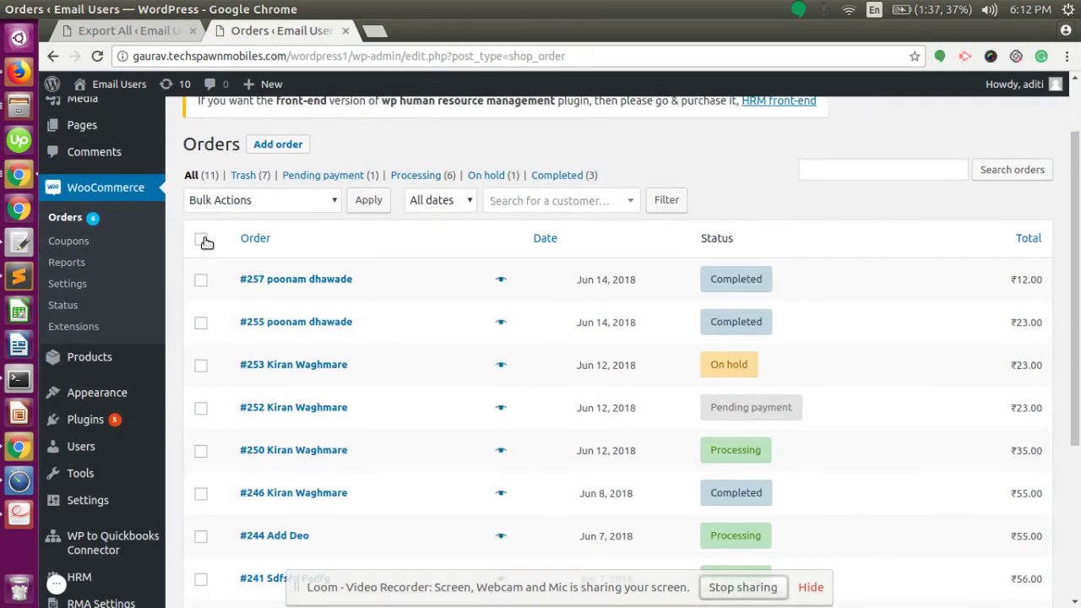
click(203, 241)
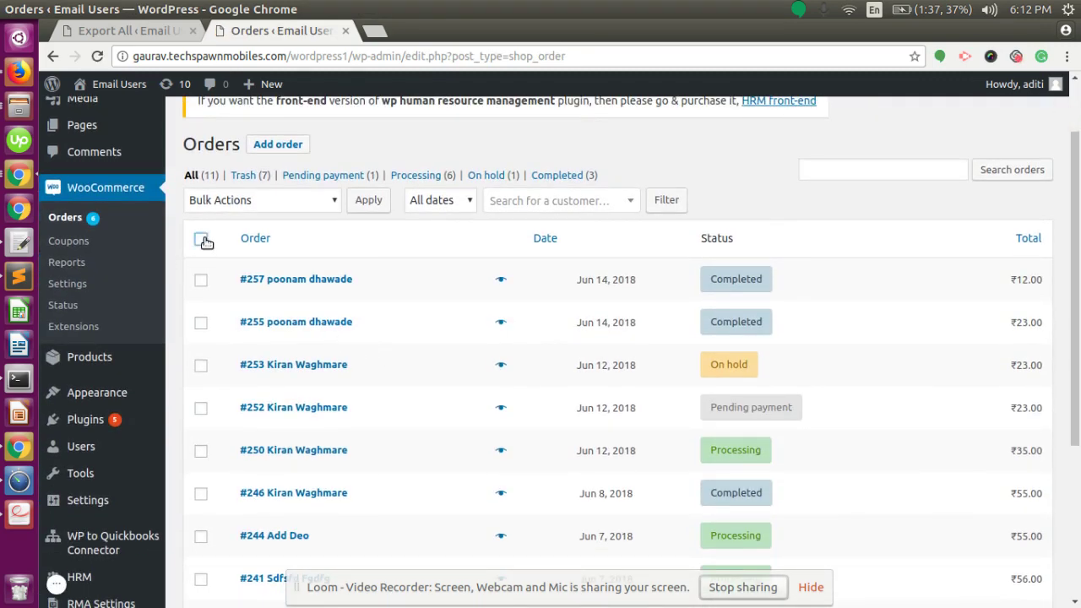
click(273, 202)
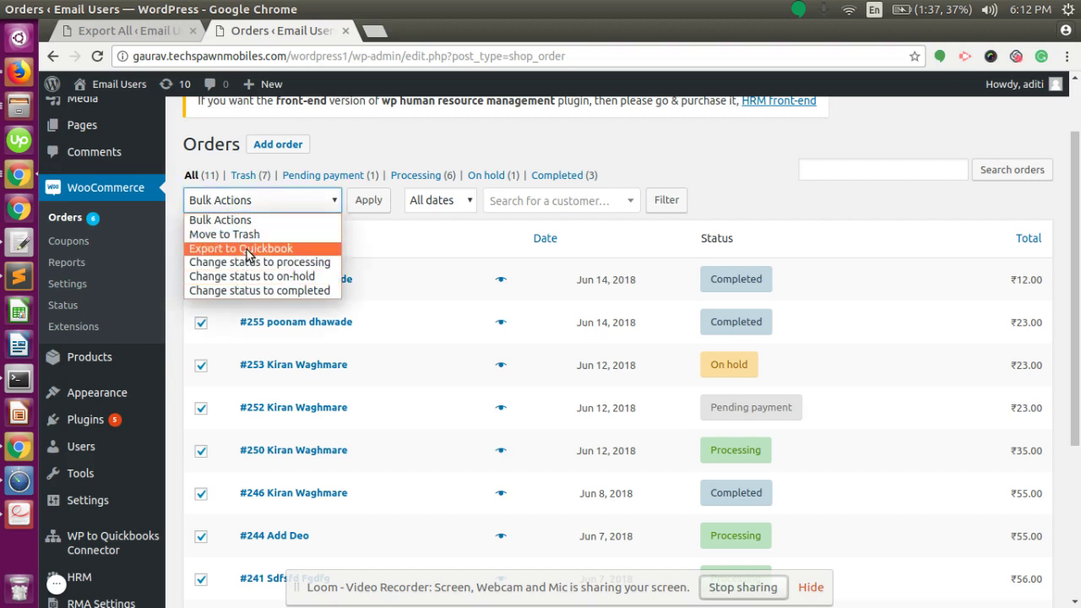
click(247, 251)
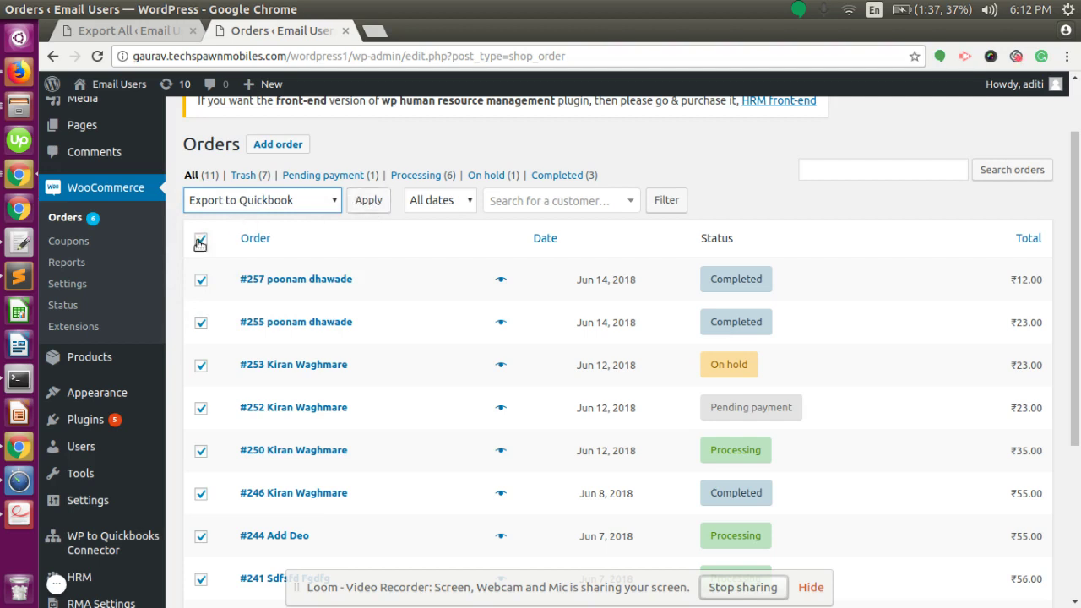
click(275, 208)
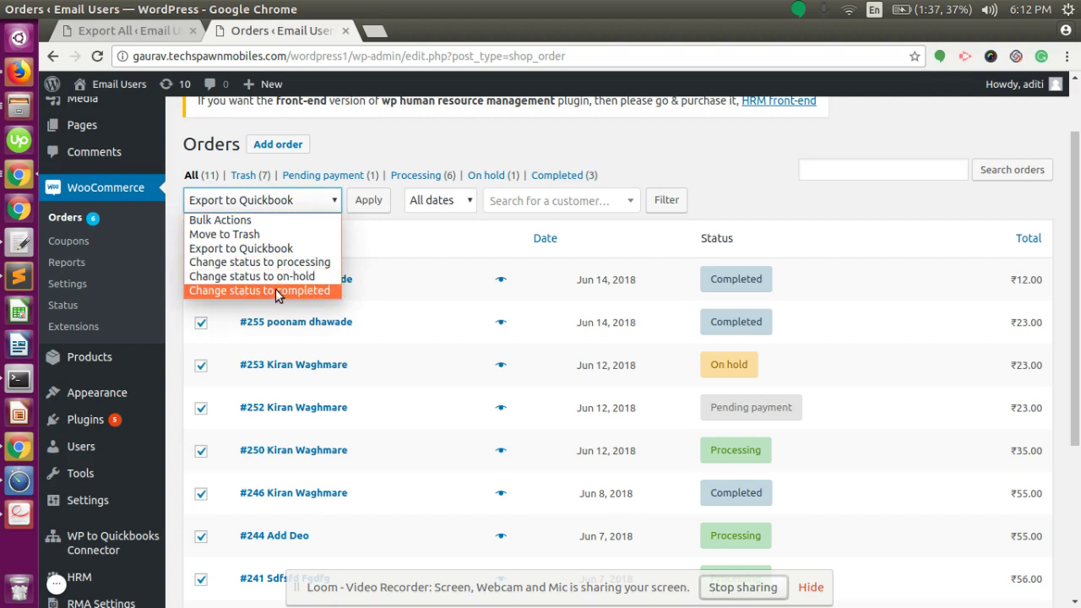
click(369, 239)
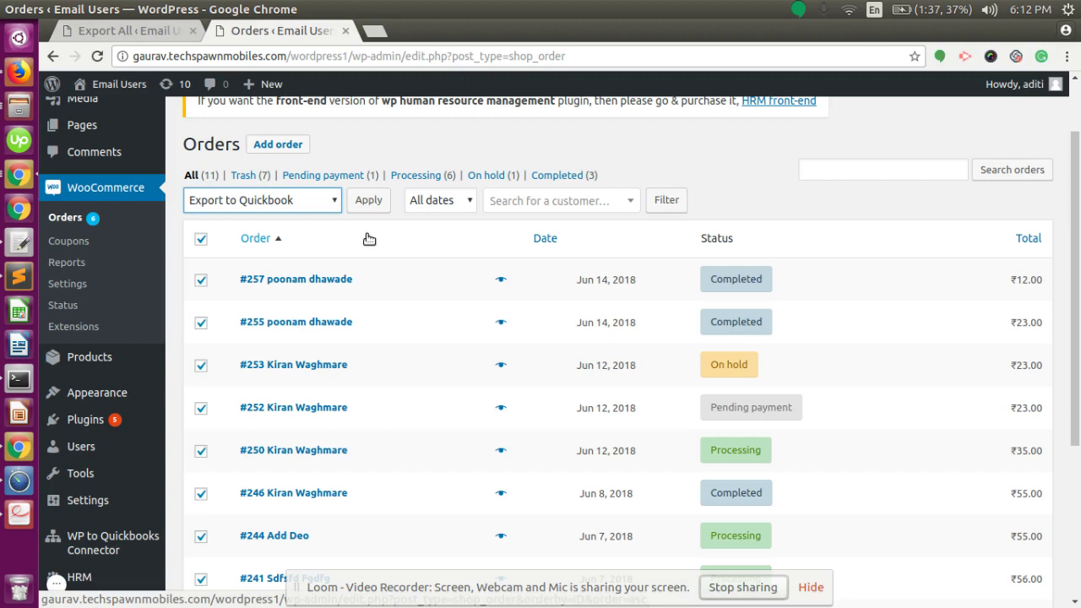
Select only the completed Jun 8, 2018 order for ₹55.00
scroll(369, 239, down, 3)
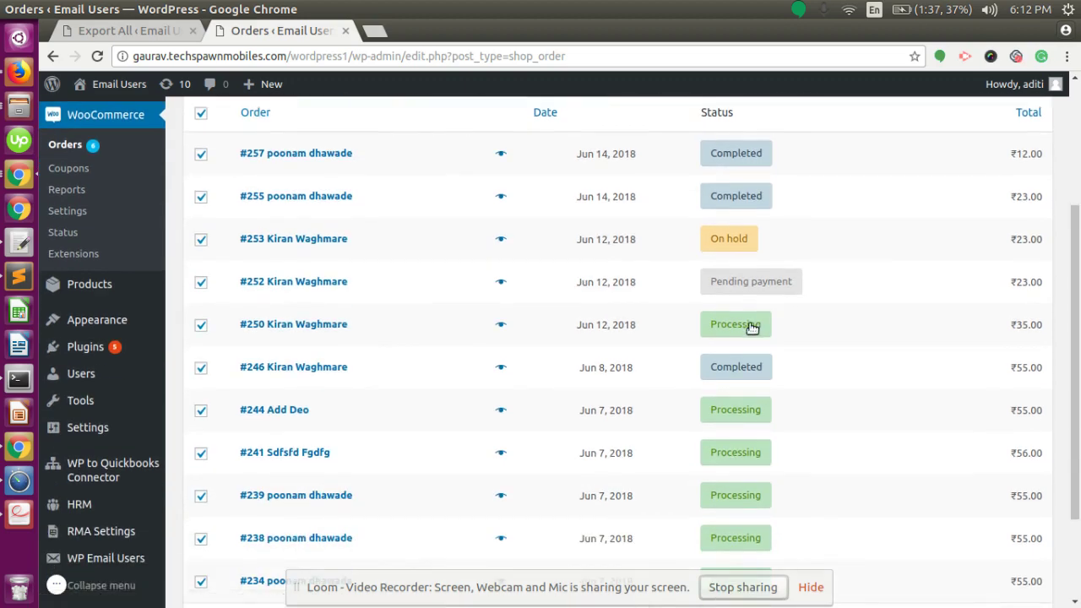
mouse_move(743, 380)
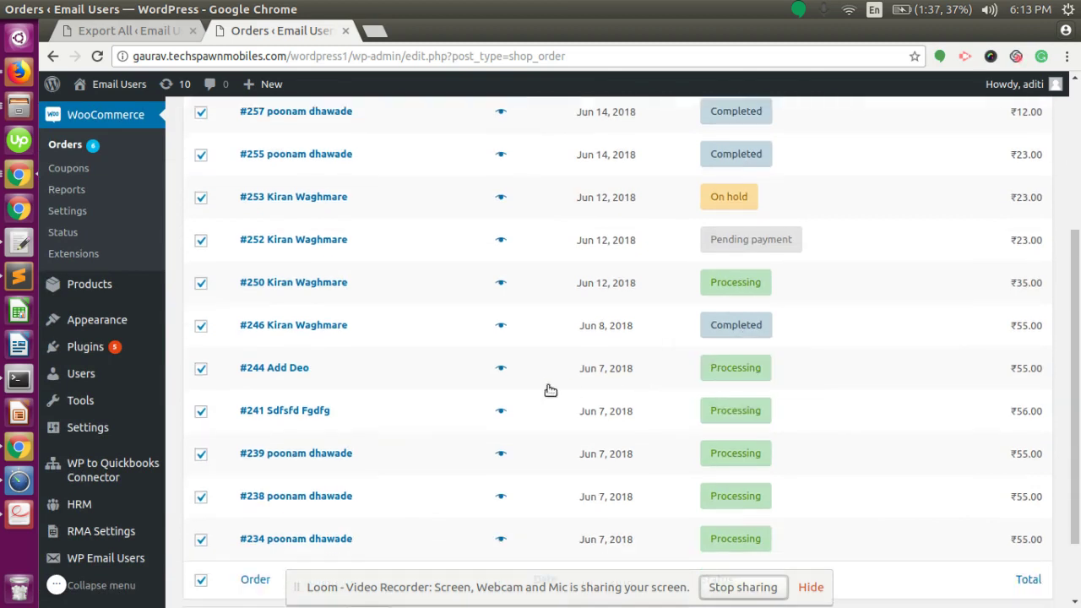
scroll(506, 371, up, 3)
click(202, 242)
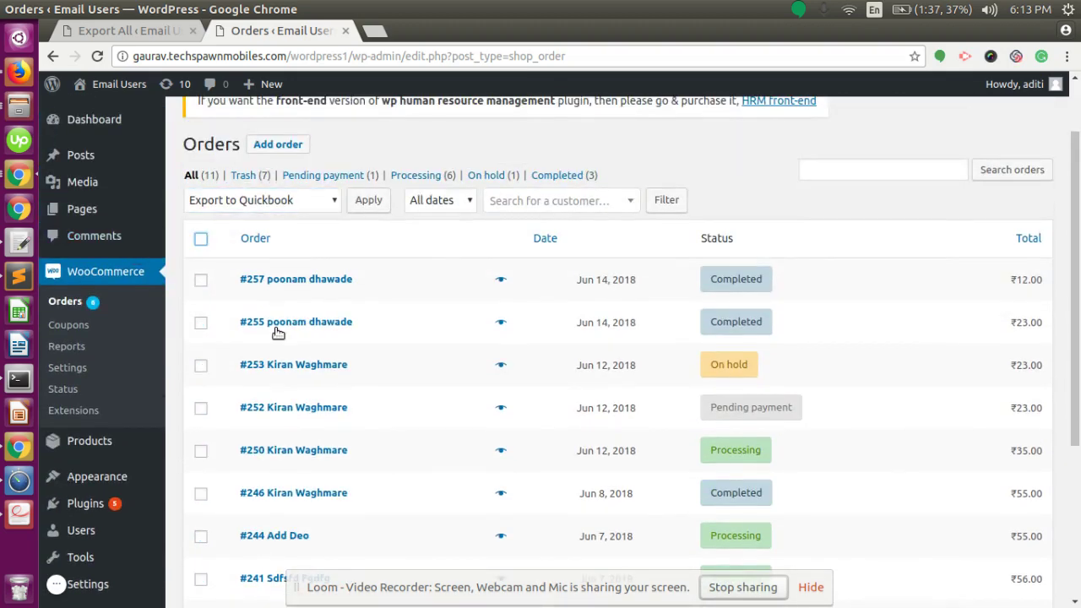
scroll(277, 331, down, 5)
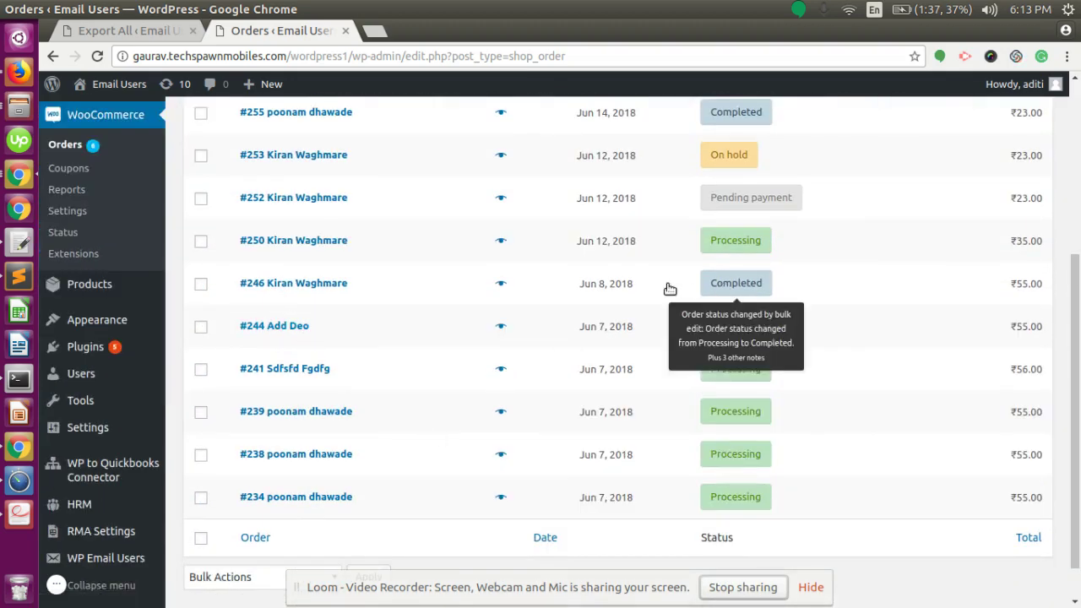
click(201, 285)
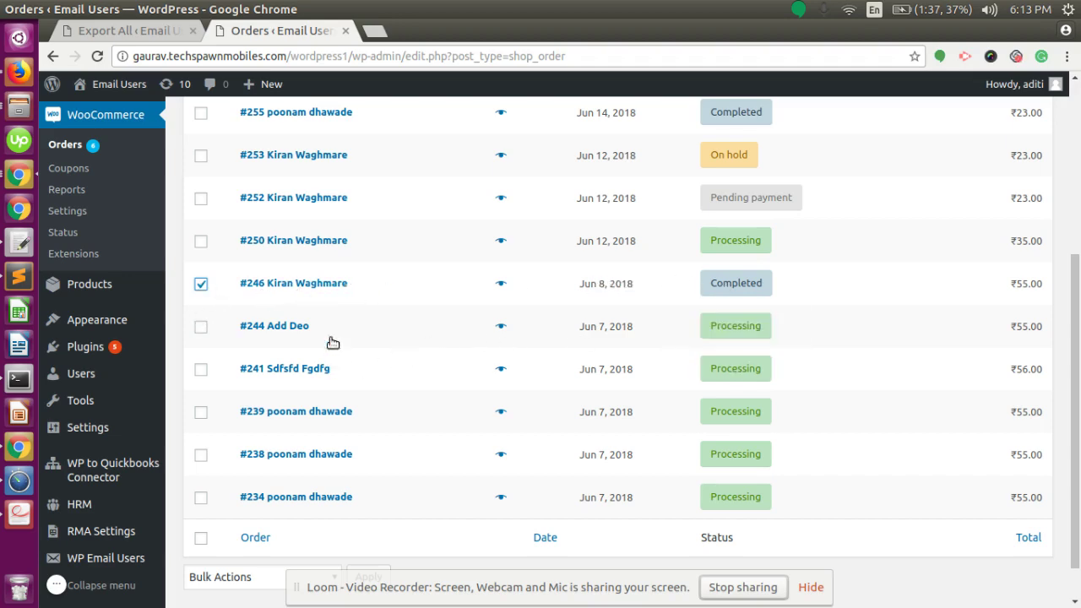
scroll(330, 340, up, 5)
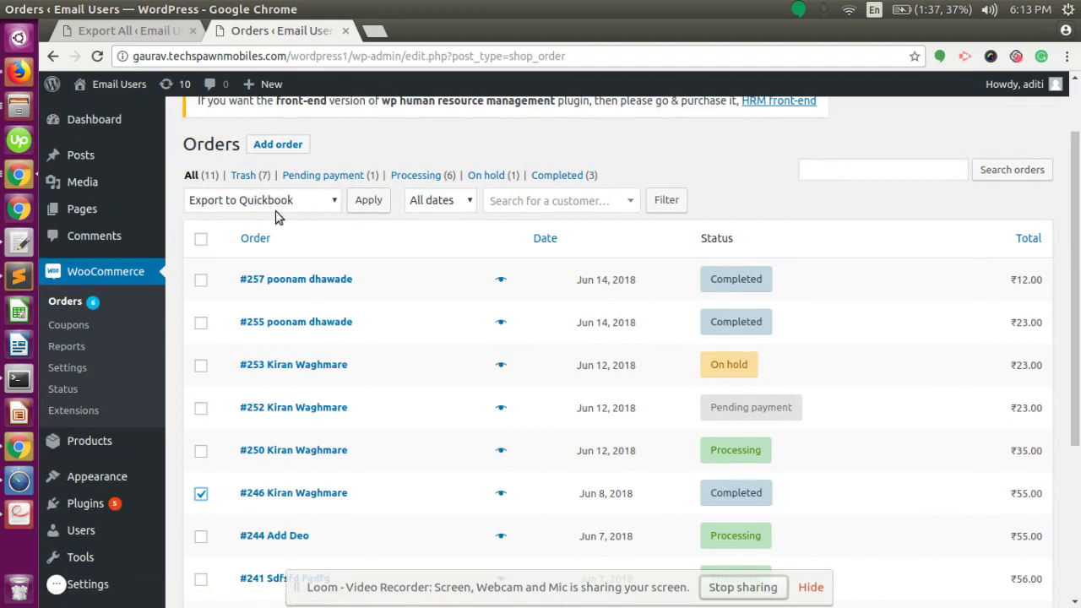
Export the selected order, see '1 Order Exported to Quickbooks', and switch to QuickBooks
click(368, 205)
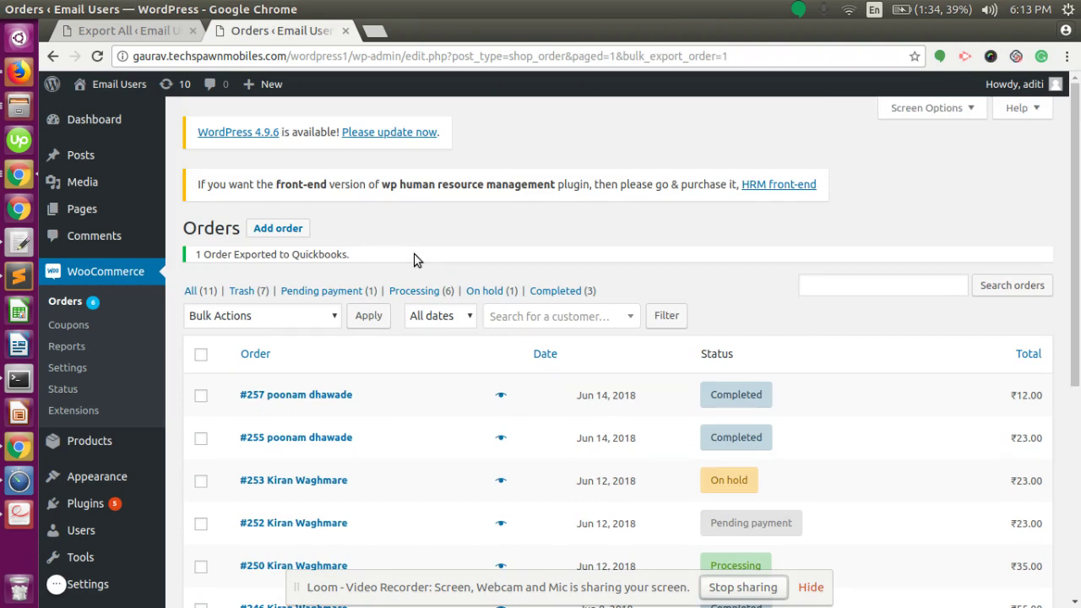
mouse_move(747, 403)
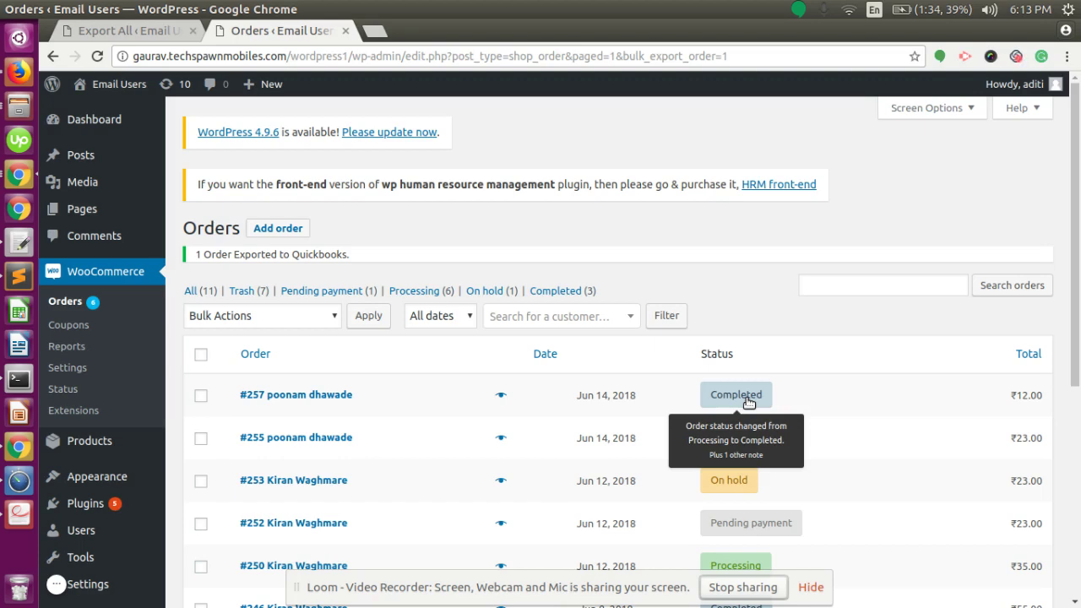
key(alt+Tab)
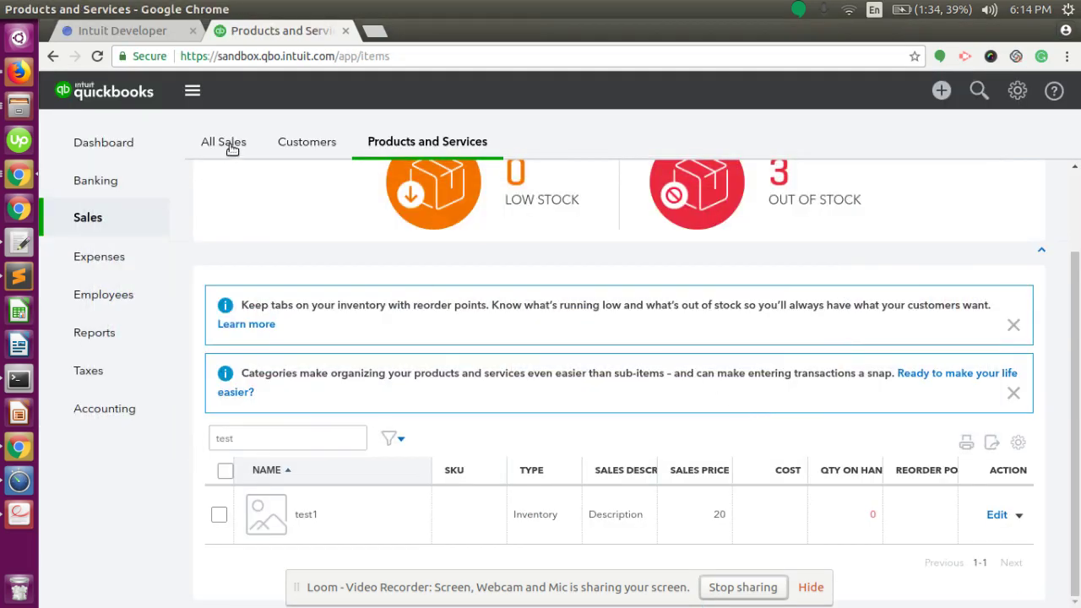
Find the new $55.00 paid sales receipt dated 06/25/2018 in QuickBooks All Sales
click(232, 147)
key(alt+Tab)
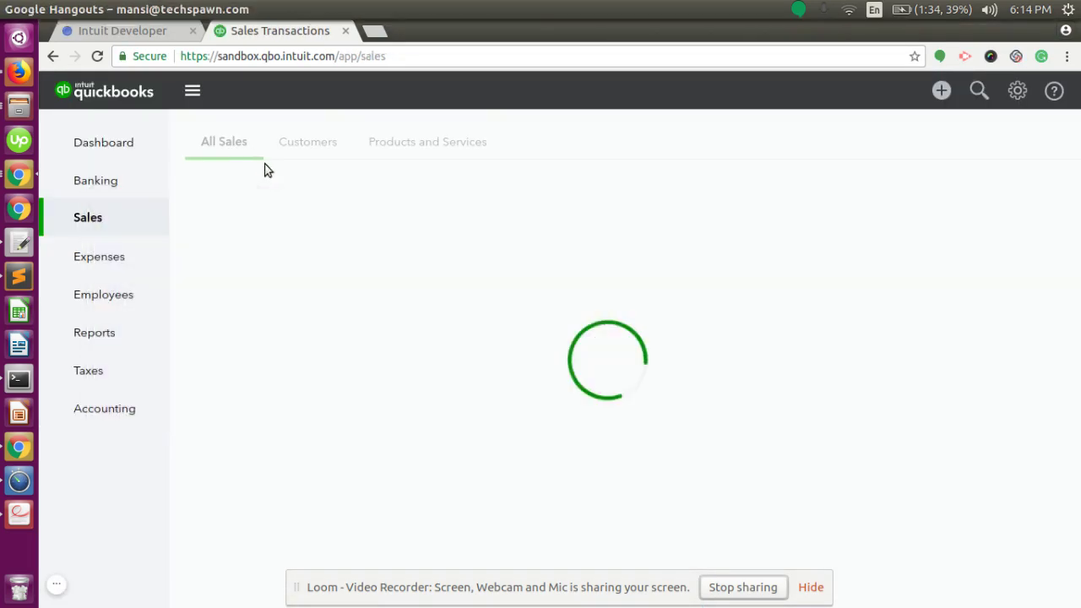
scroll(355, 330, down, 5)
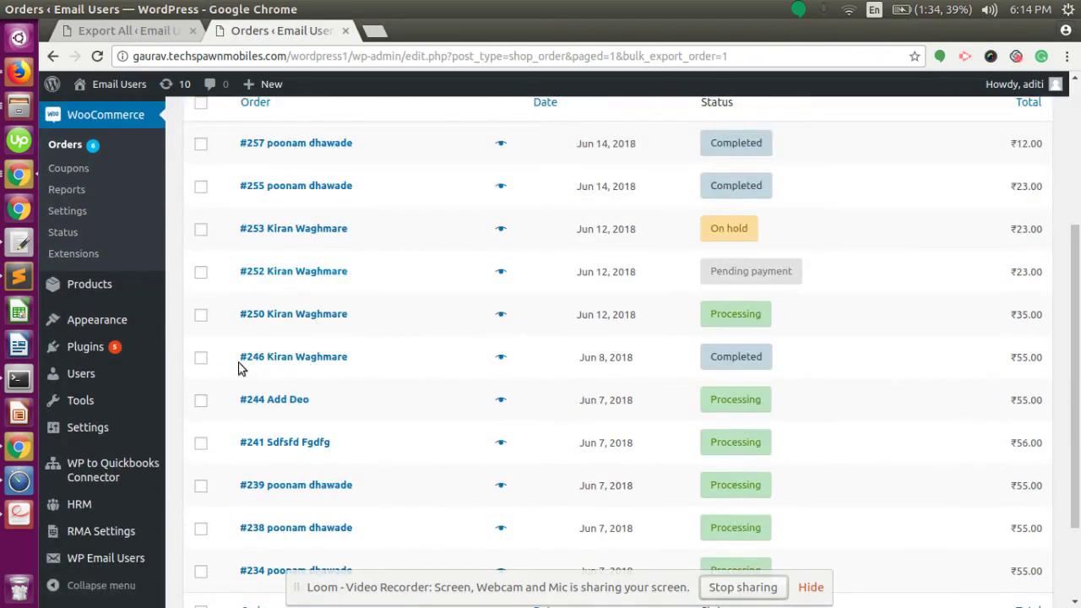
key(alt+Tab)
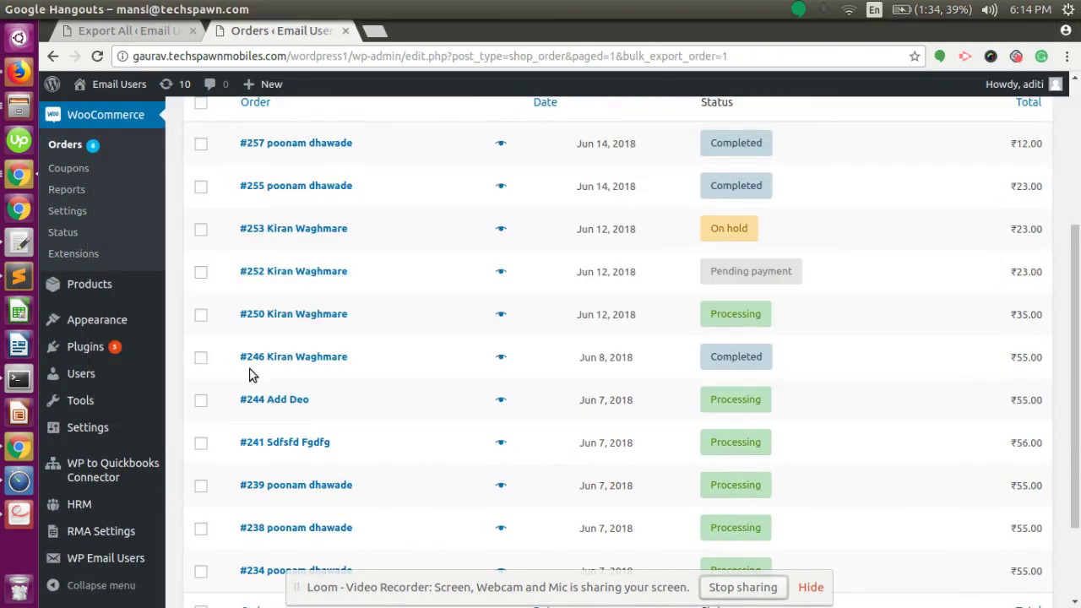
scroll(353, 376, down, 2)
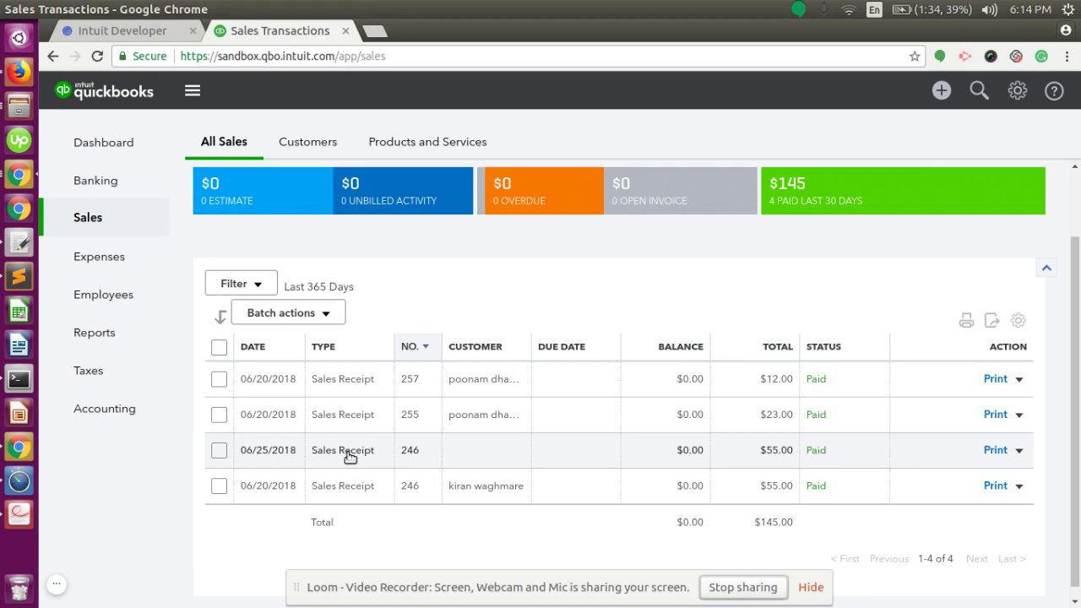
key(alt+Tab)
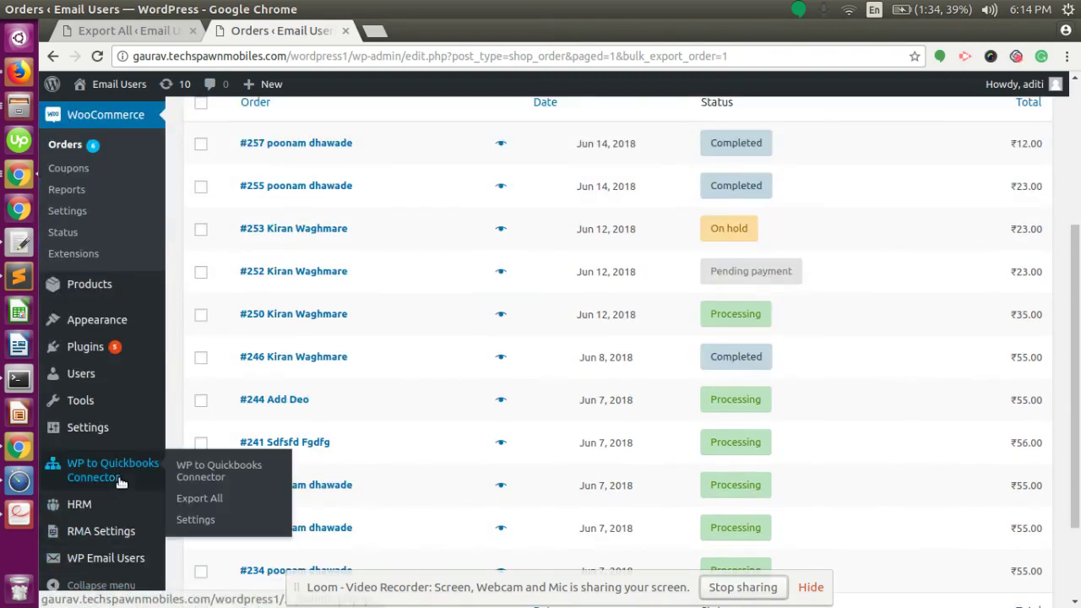
Confirm in connector Settings that Completed orders create sales receipts, then return to Export All
click(178, 499)
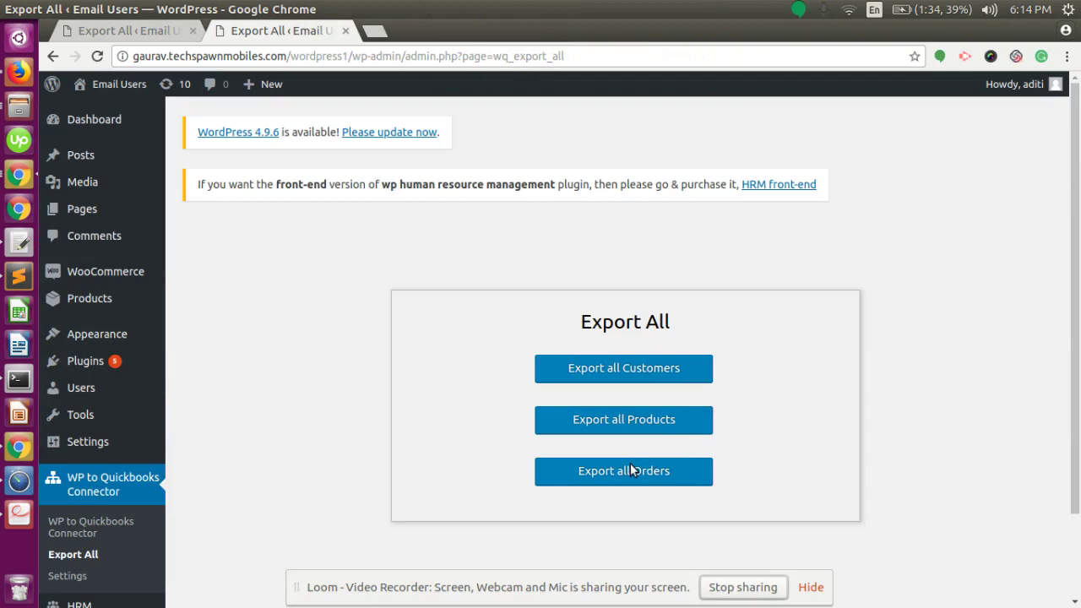
mouse_move(147, 267)
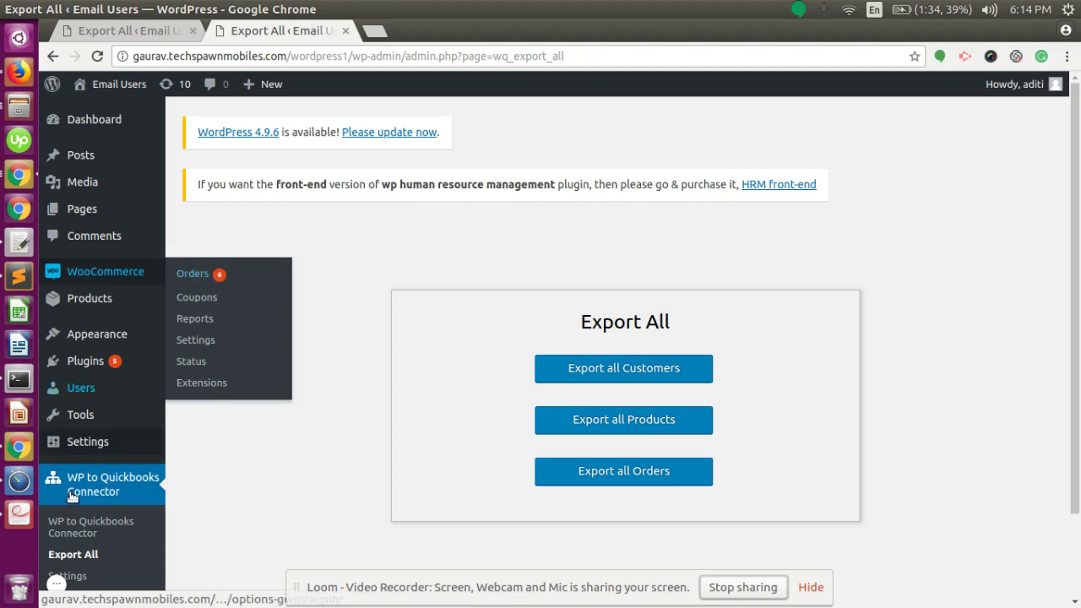
scroll(83, 491, down, 2)
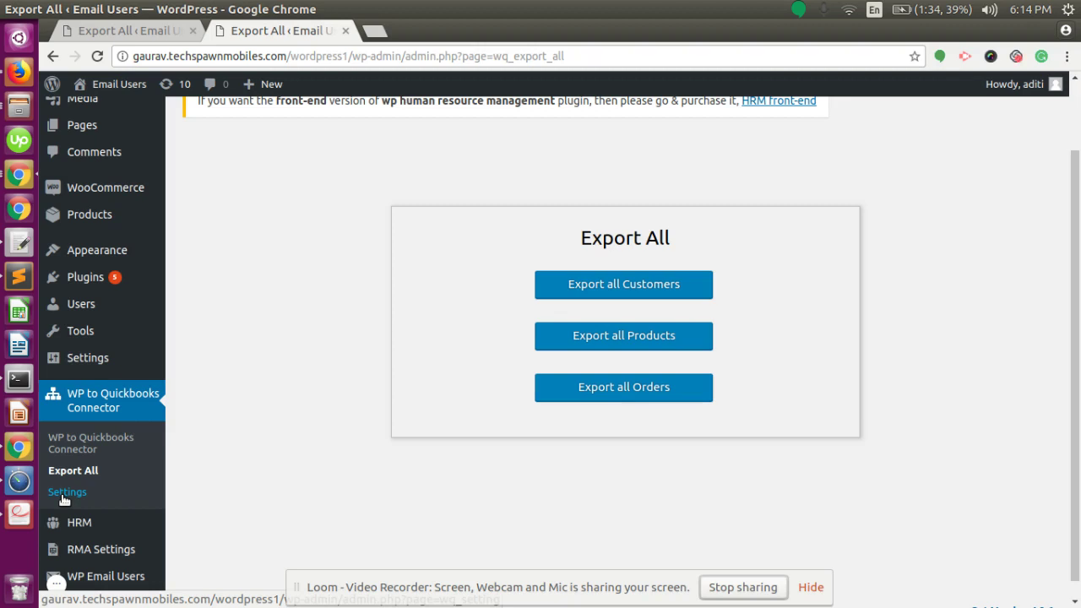
click(63, 497)
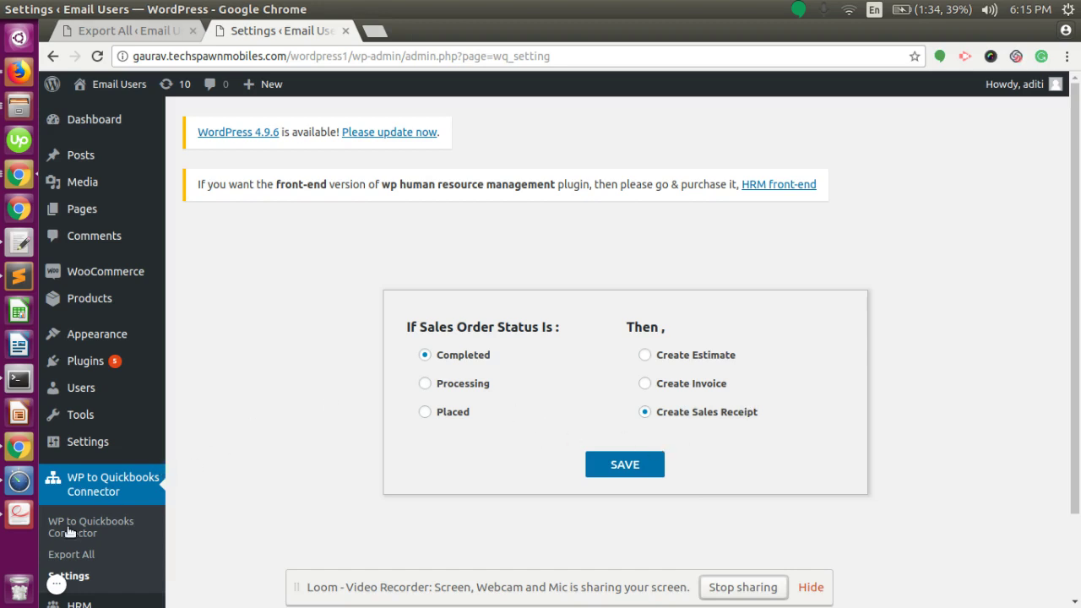
click(48, 556)
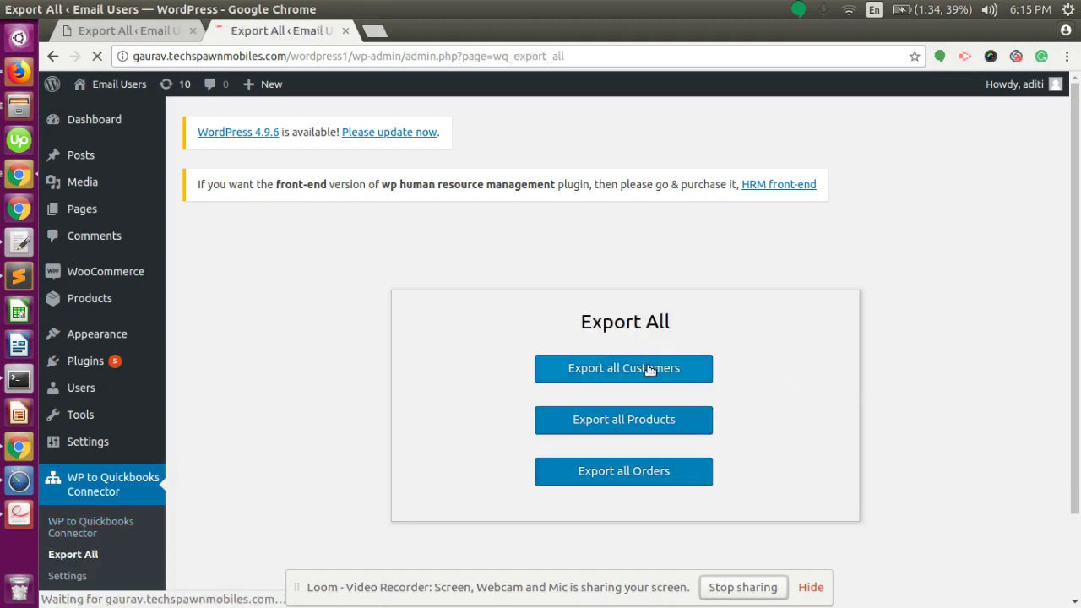